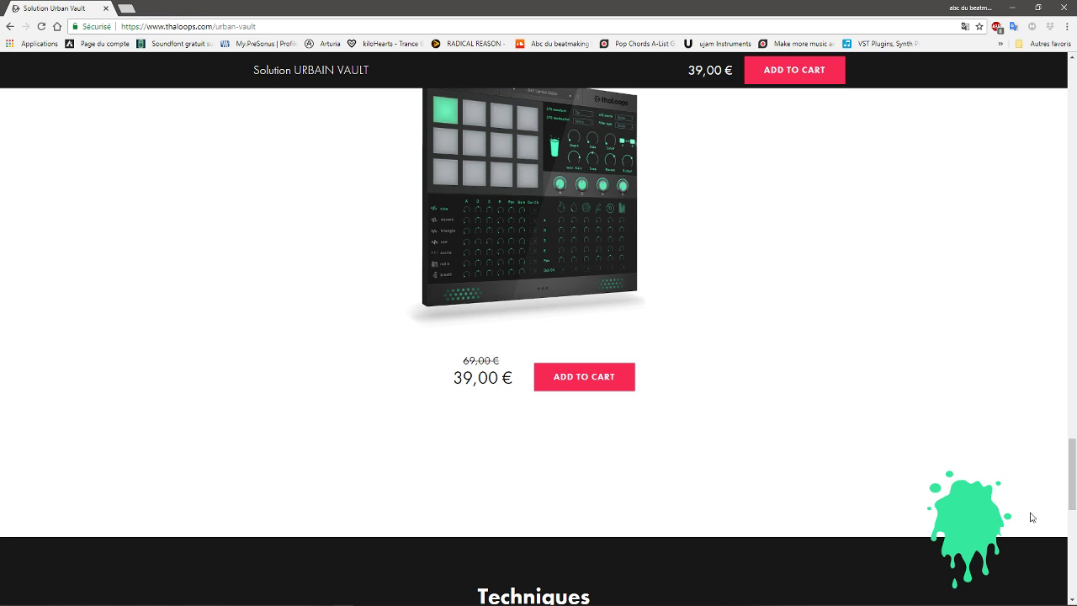
Review the technical specifications on the Urban Vault product page.
{"action": "left_click_drag", "start_coordinate": [1072, 476], "coordinate": [1073, 520]}
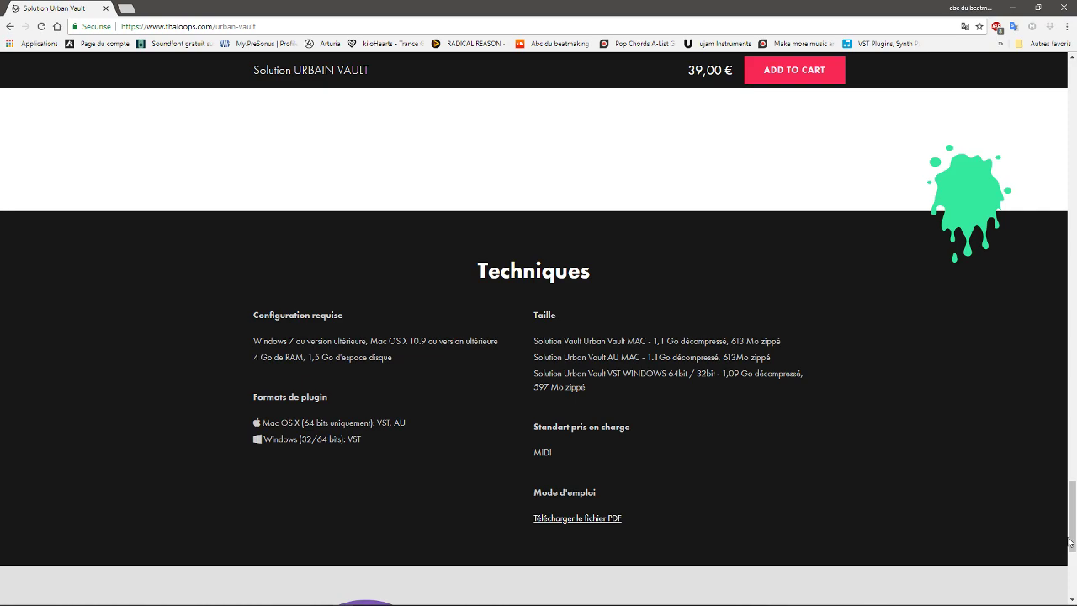
{"action": "left_click_drag", "start_coordinate": [1072, 531], "coordinate": [1054, 74]}
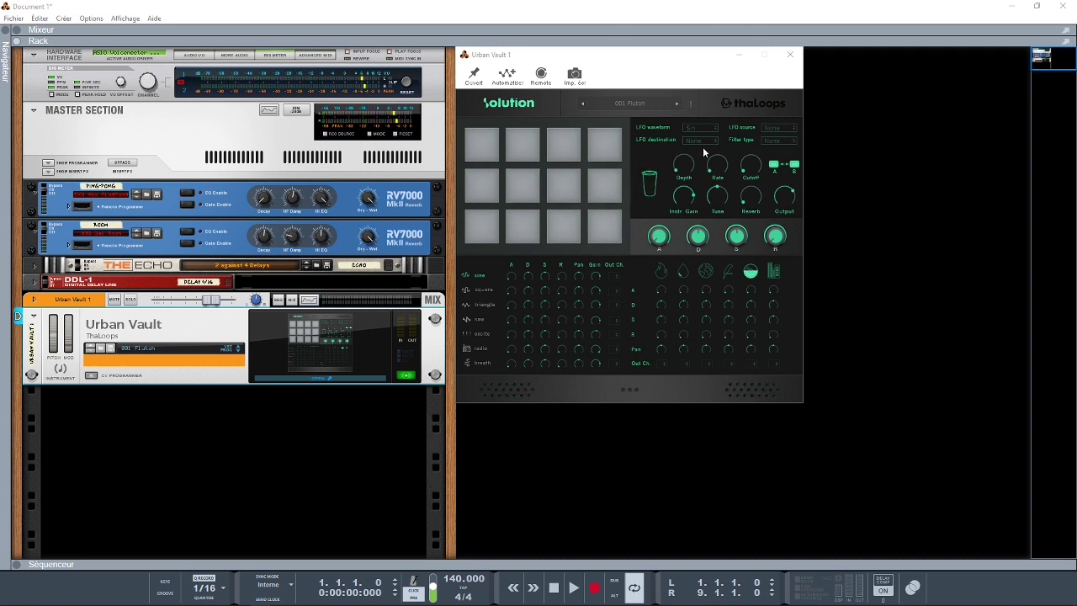
Load the 002 Charmer instrument in Urban Vault and look through the instrument list.
{"action": "left_click", "coordinate": [625, 101]}
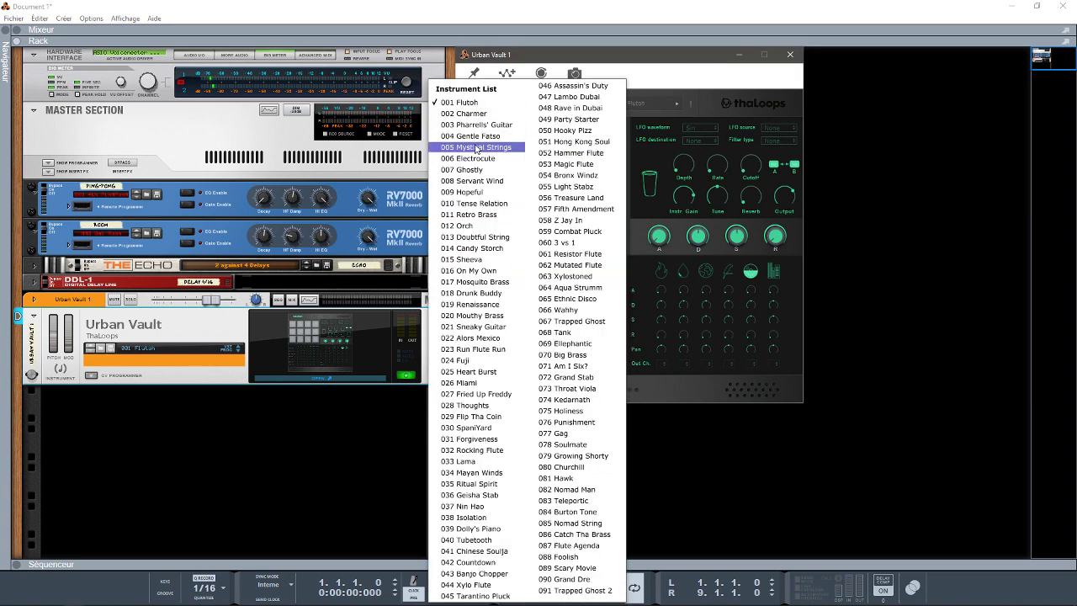
{"action": "left_click", "coordinate": [478, 113]}
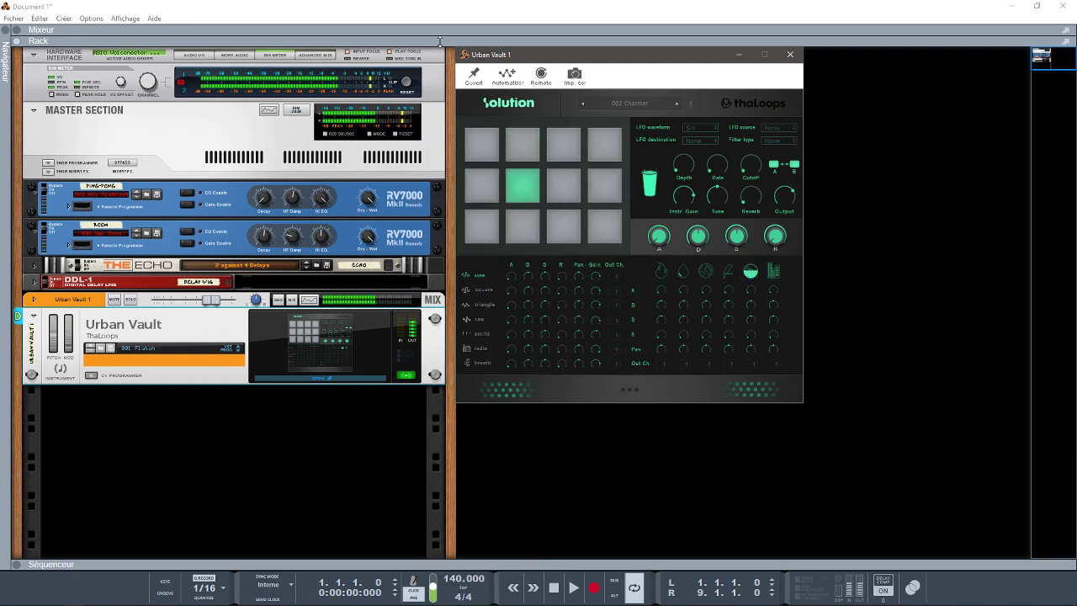
{"action": "left_click", "coordinate": [621, 102]}
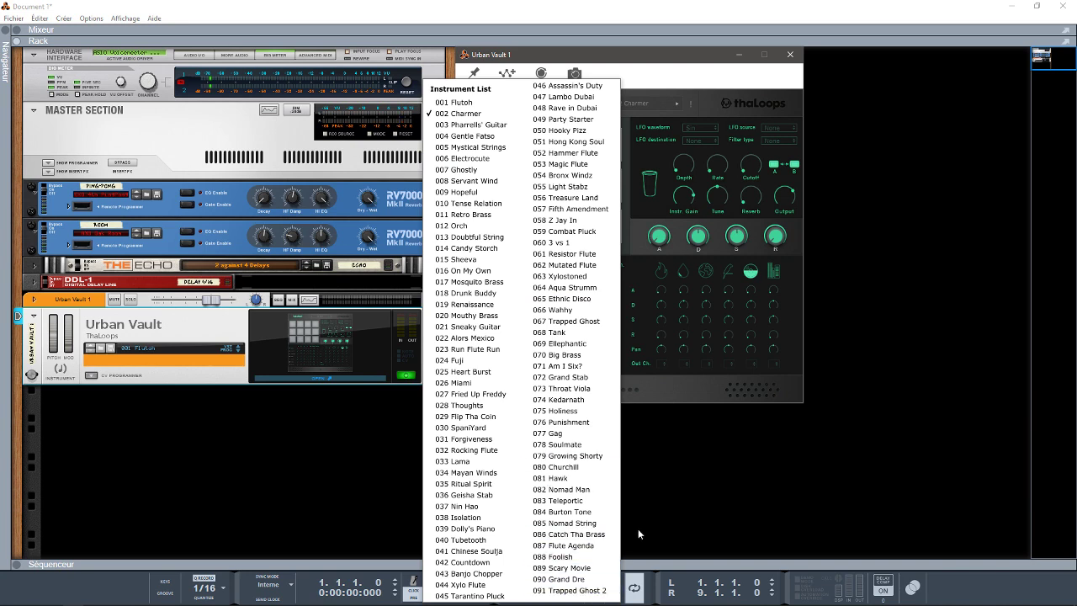
{"action": "left_click", "coordinate": [776, 176]}
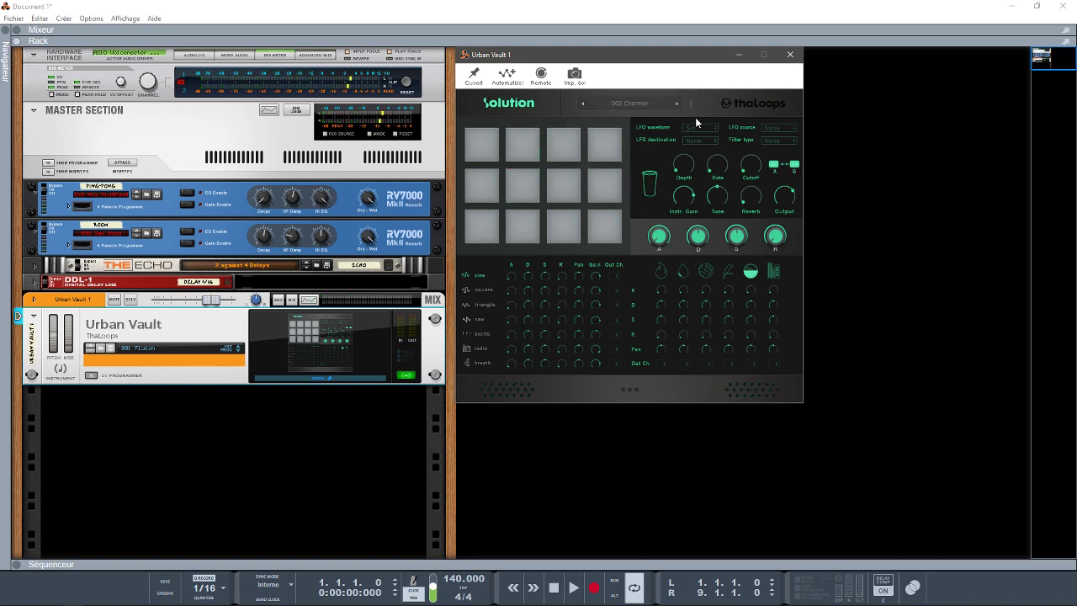
{"action": "left_click", "coordinate": [651, 104]}
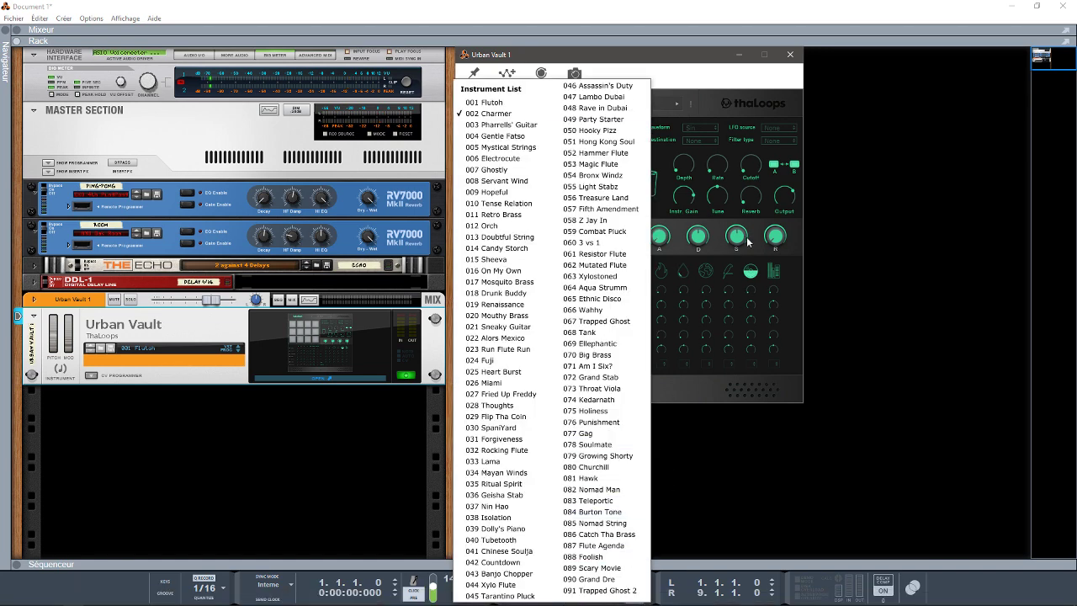
{"action": "left_click", "coordinate": [768, 154]}
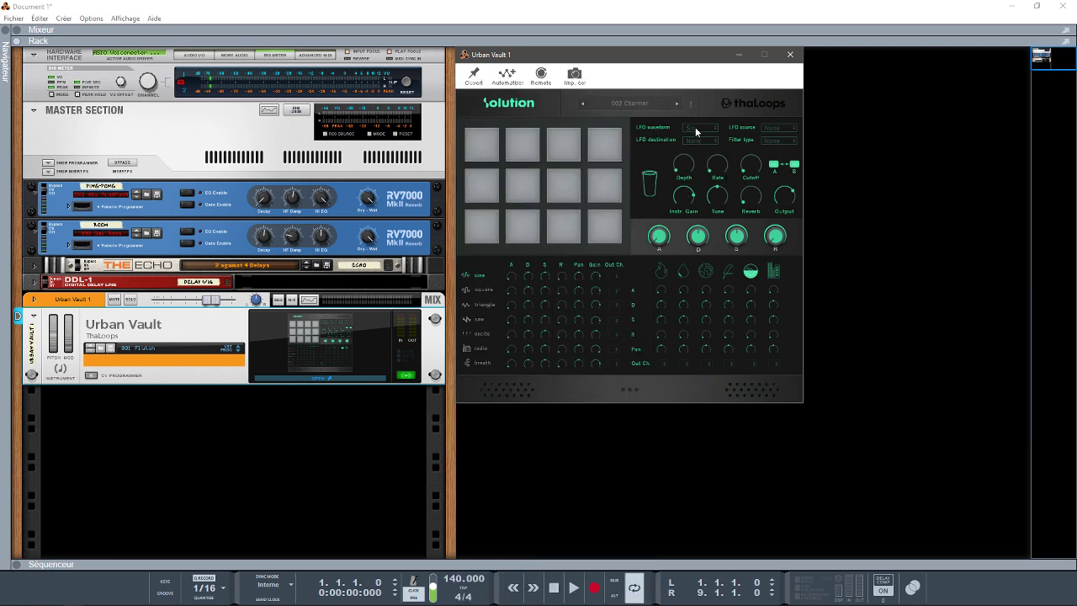
Examine the available LFO waveform, LFO source, LFO destination and filter type options in Urban Vault.
{"action": "left_click", "coordinate": [702, 130]}
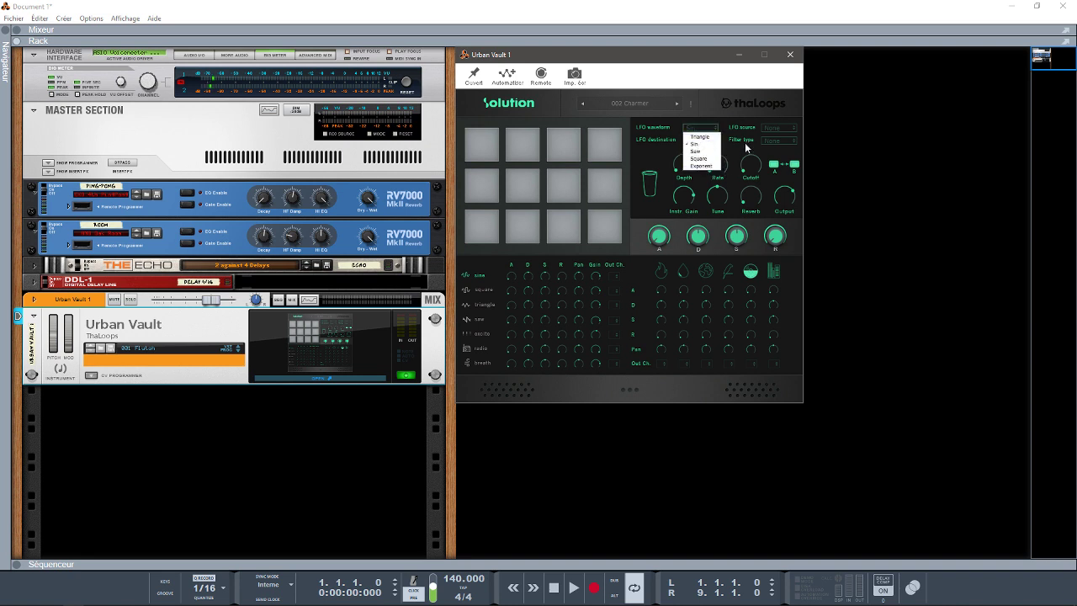
{"action": "left_click", "coordinate": [751, 131]}
{"action": "left_click", "coordinate": [778, 128]}
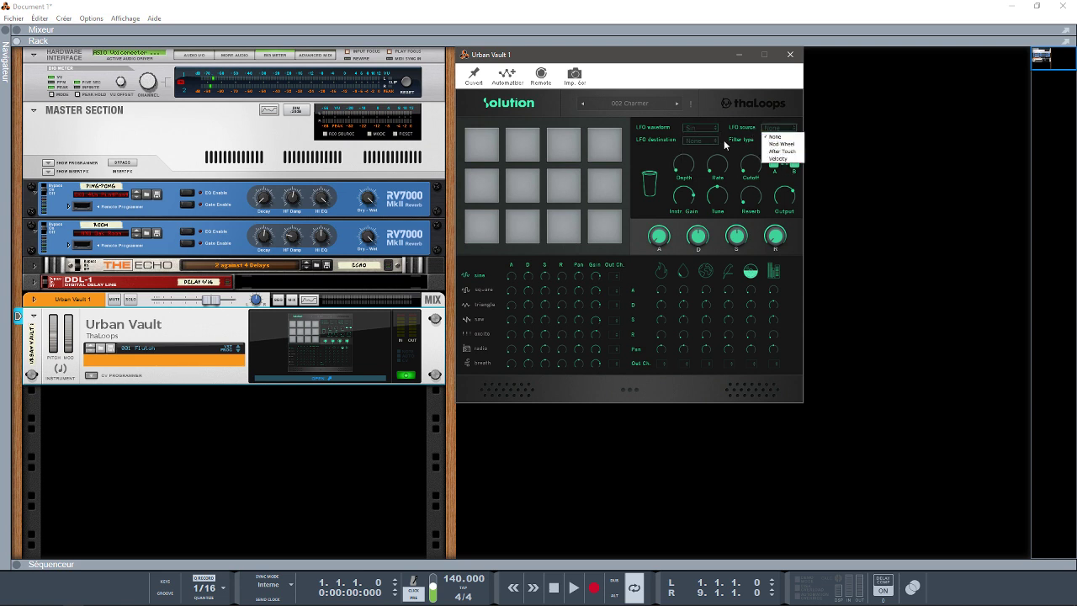
{"action": "left_click", "coordinate": [688, 139]}
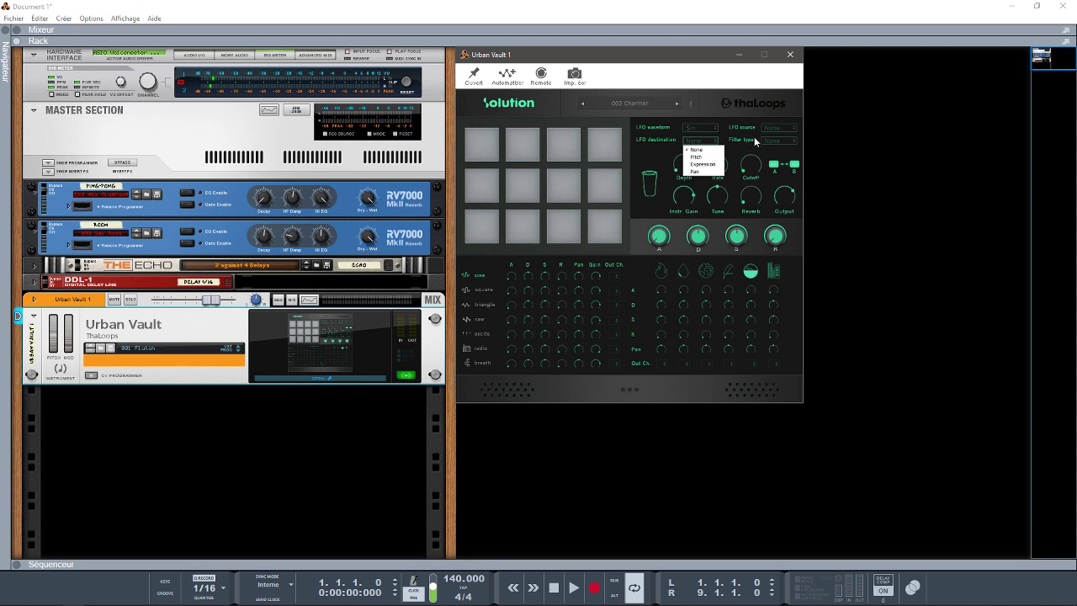
{"action": "left_click", "coordinate": [776, 142]}
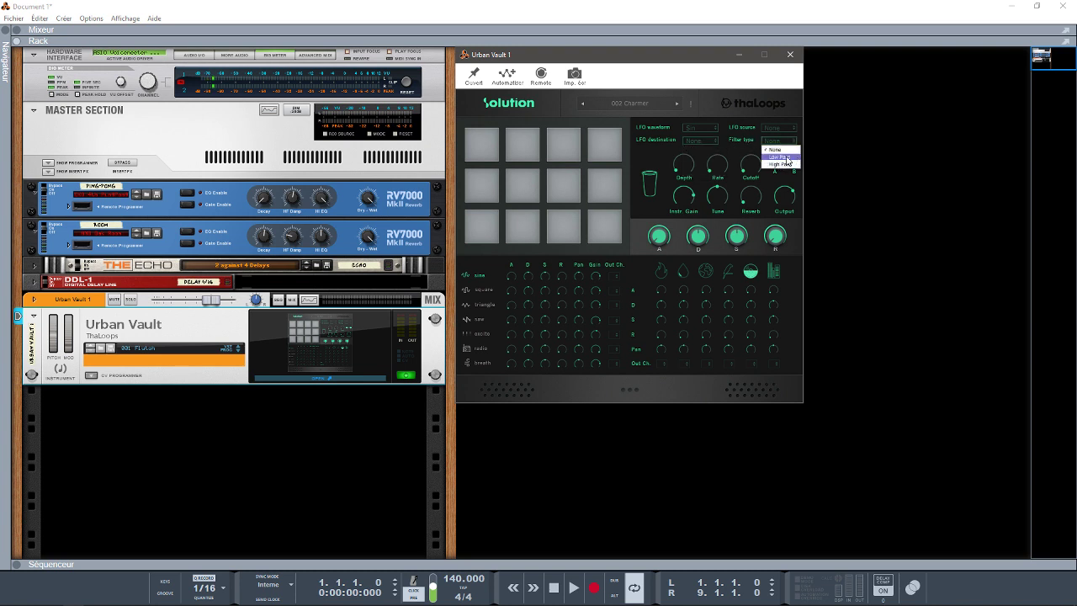
{"action": "left_click", "coordinate": [730, 146]}
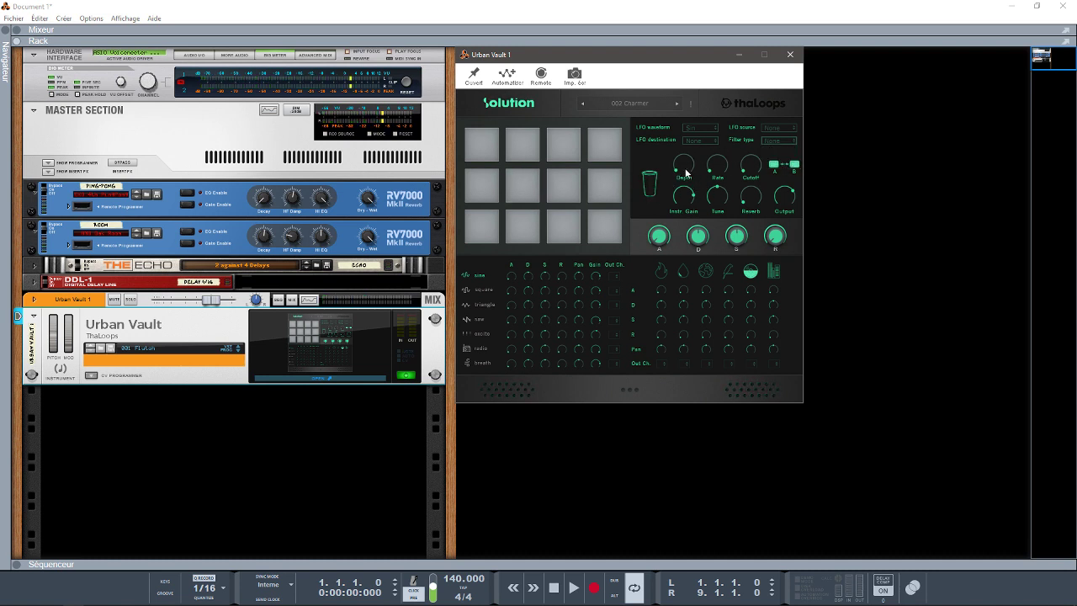
Set the LFO source to Velocity, the filter type to Low Pass and the LFO destination to Pan.
{"action": "left_click_drag", "start_coordinate": [680, 169], "coordinate": [673, 124]}
{"action": "left_click", "coordinate": [778, 128]}
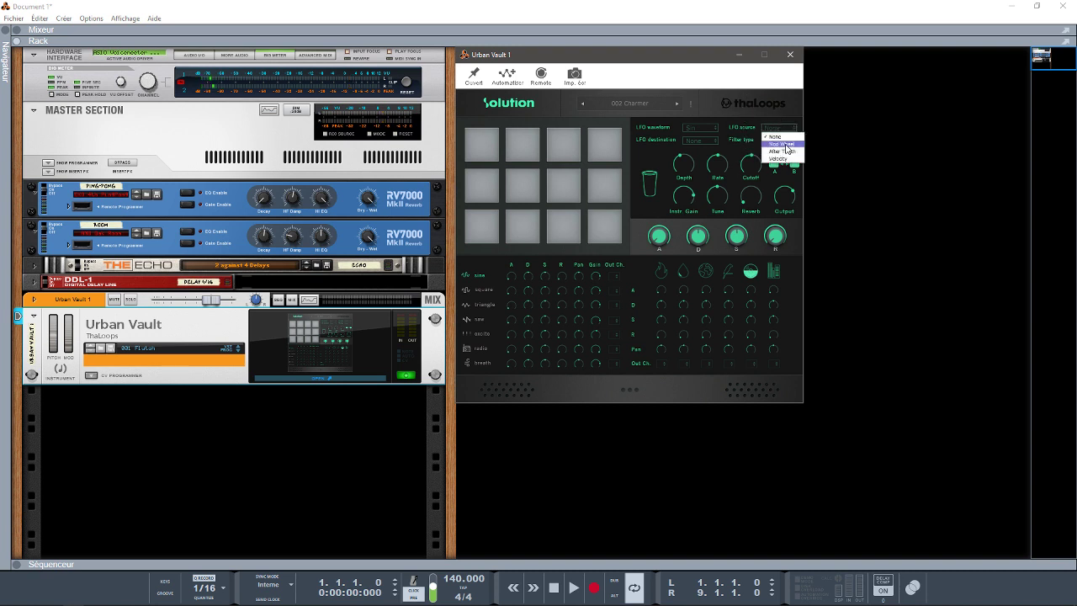
{"action": "left_click", "coordinate": [780, 158]}
{"action": "left_click", "coordinate": [779, 140]}
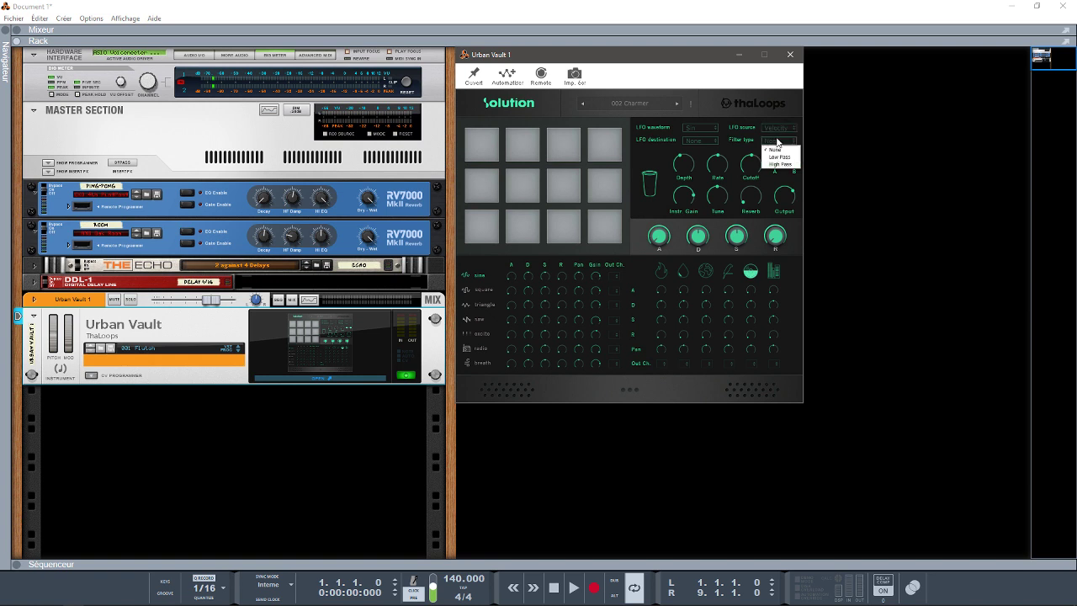
{"action": "left_click", "coordinate": [778, 157]}
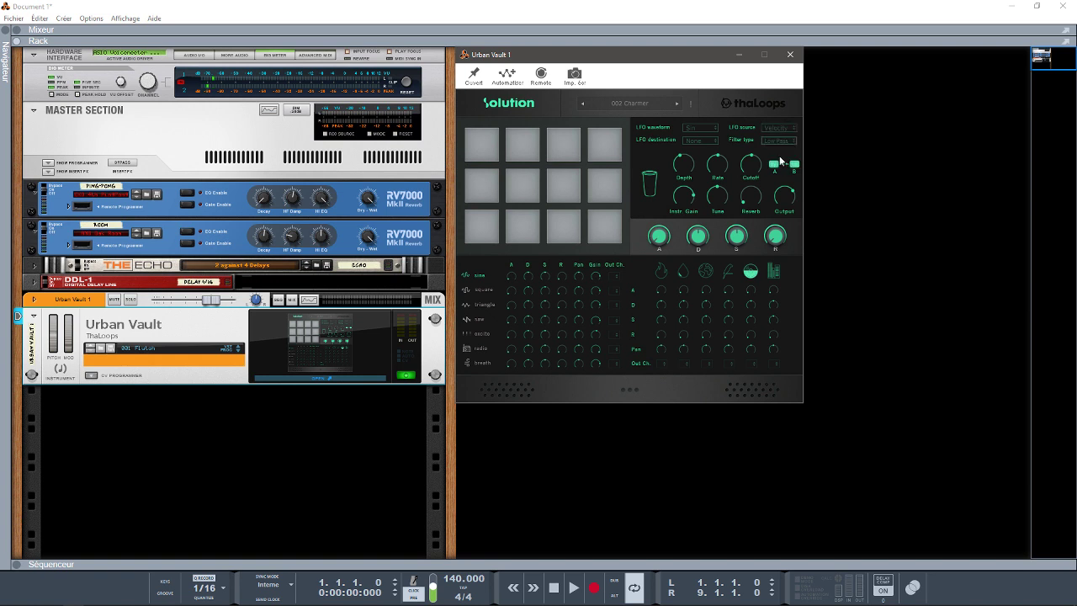
{"action": "left_click", "coordinate": [700, 141]}
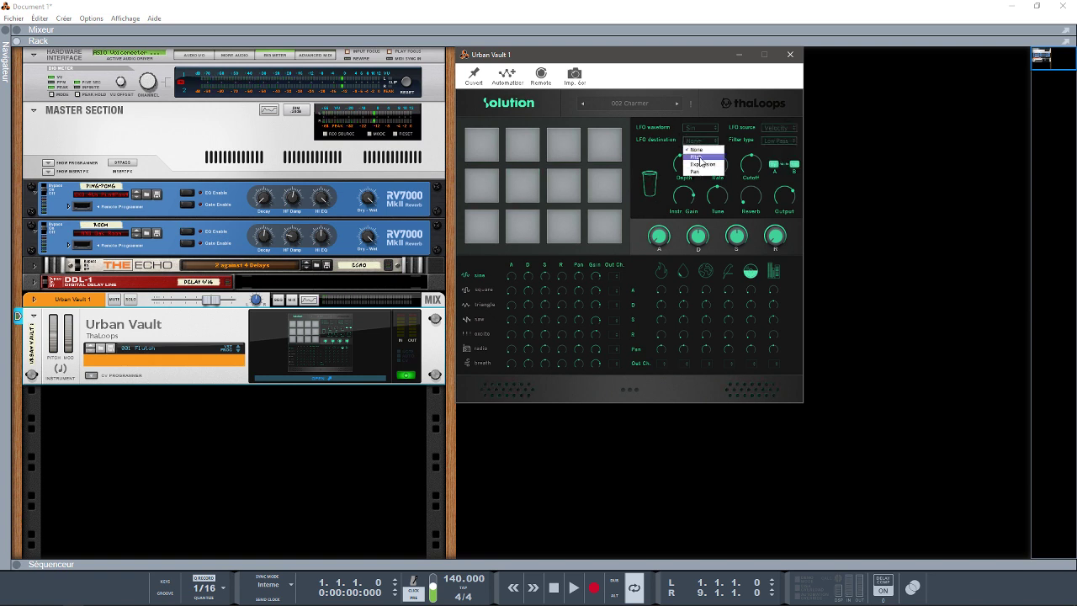
{"action": "left_click", "coordinate": [695, 171]}
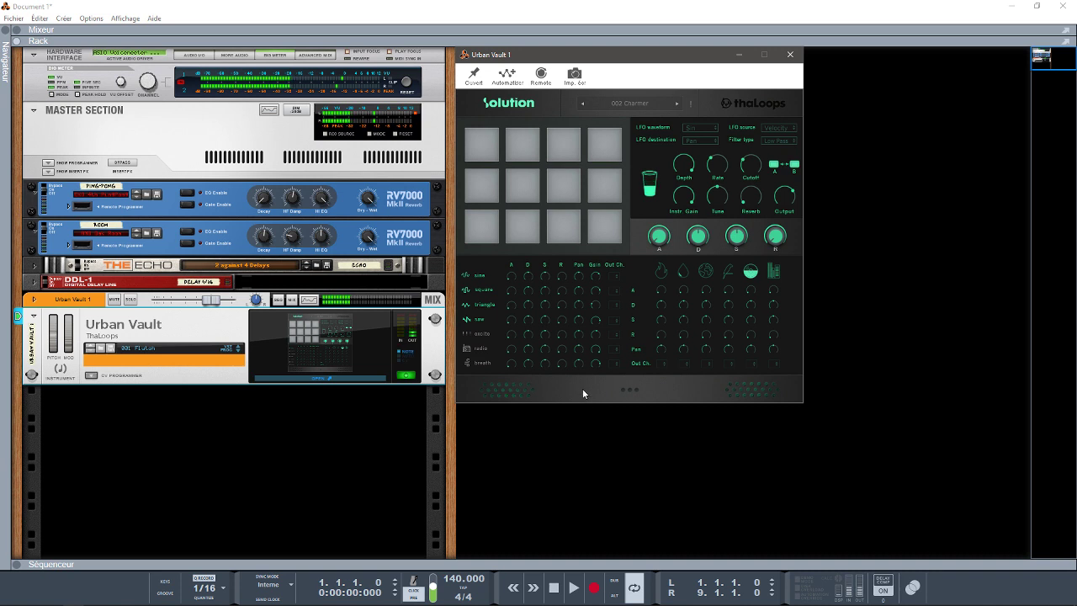
Check the output channel choices for the sine oscillator.
{"action": "left_click", "coordinate": [609, 277]}
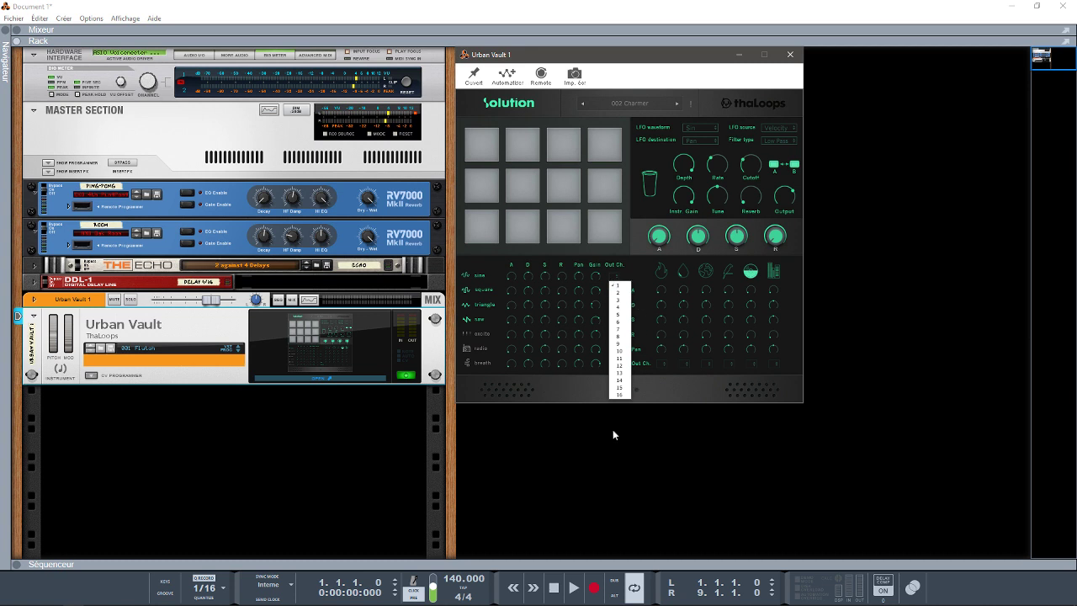
{"action": "left_click", "coordinate": [626, 283]}
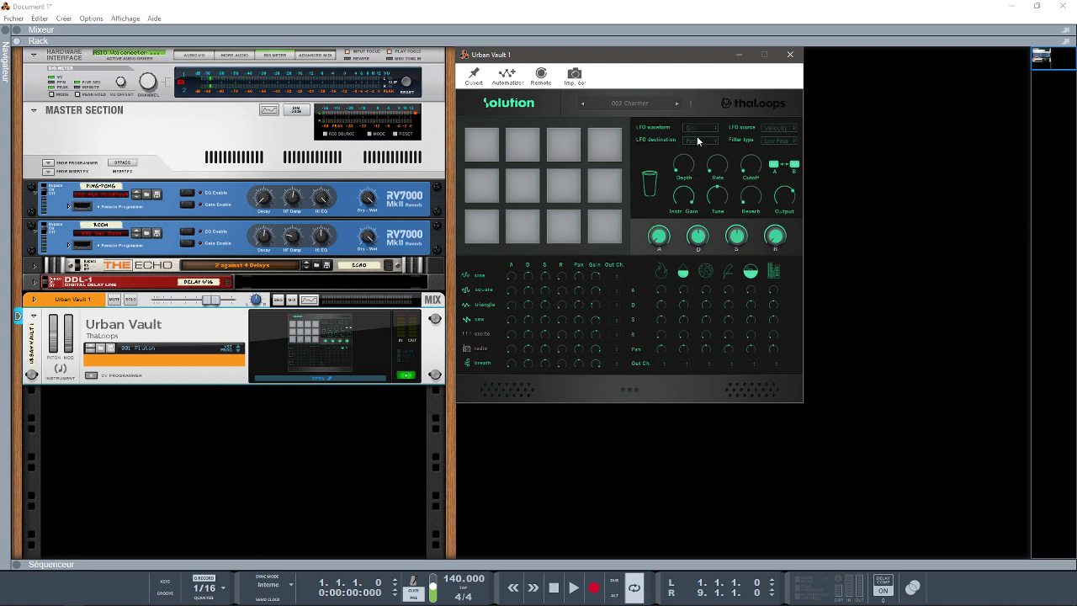
Go back to the 001 Flutoh instrument, try its sound layer switches and view the first layer's output channel choices.
{"action": "left_click", "coordinate": [582, 102]}
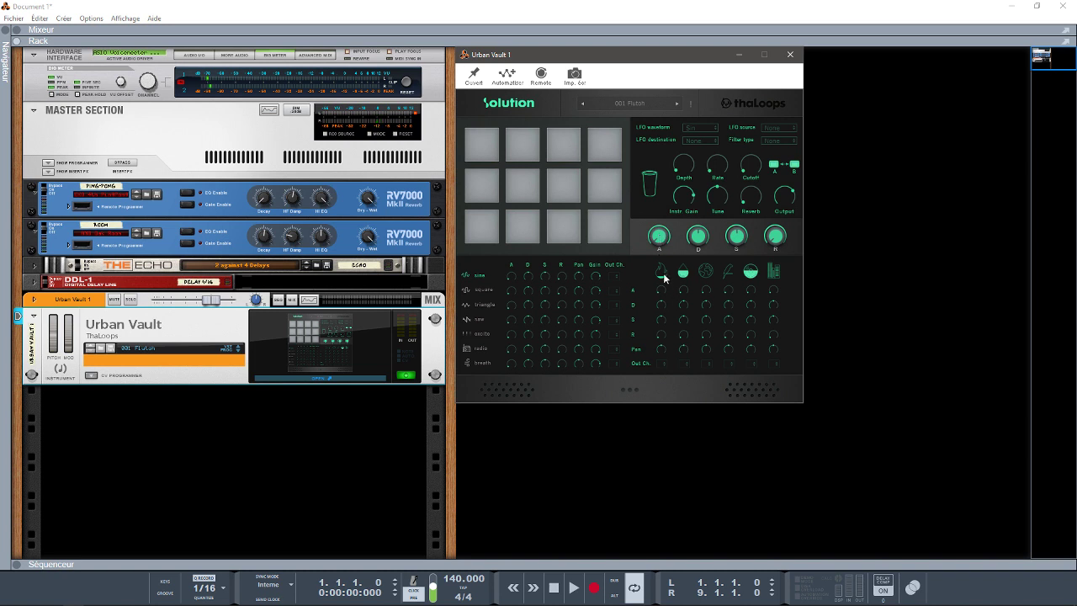
{"action": "left_click", "coordinate": [706, 271]}
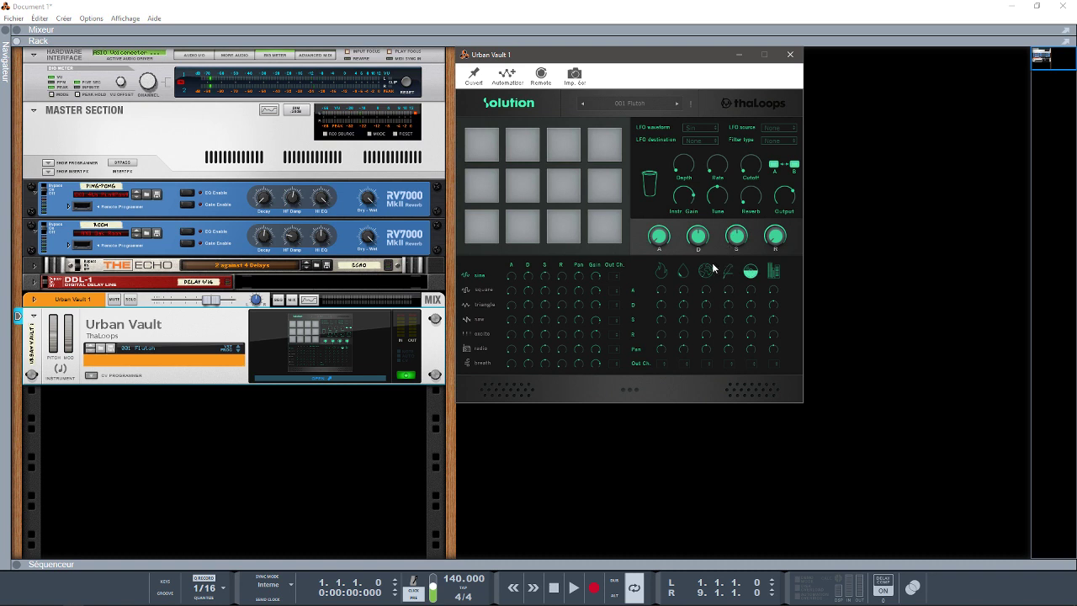
{"action": "left_click", "coordinate": [727, 271]}
{"action": "left_click", "coordinate": [661, 364]}
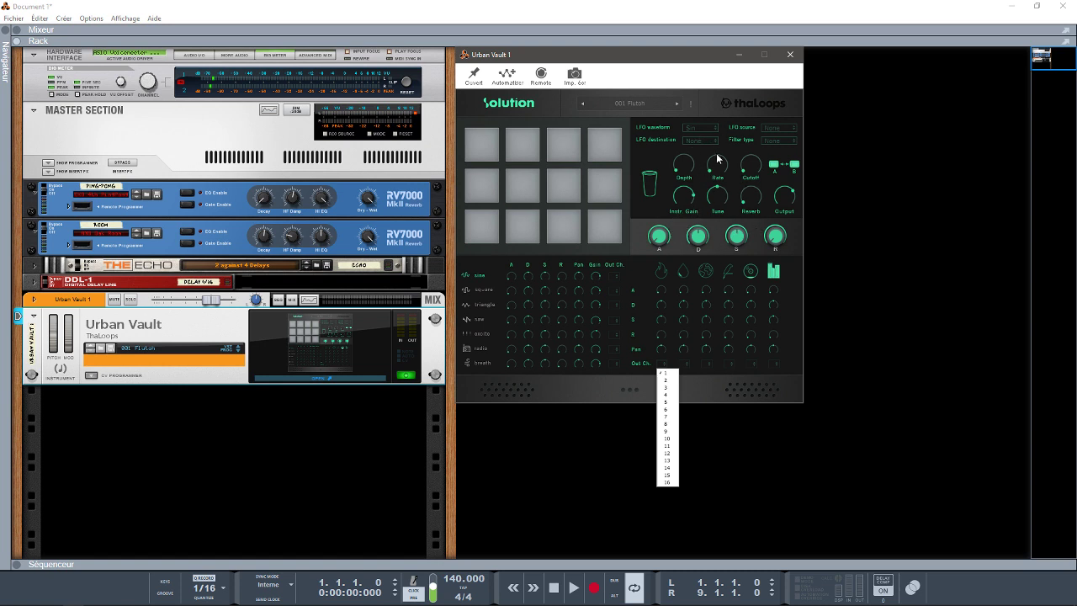
{"action": "left_click", "coordinate": [772, 176]}
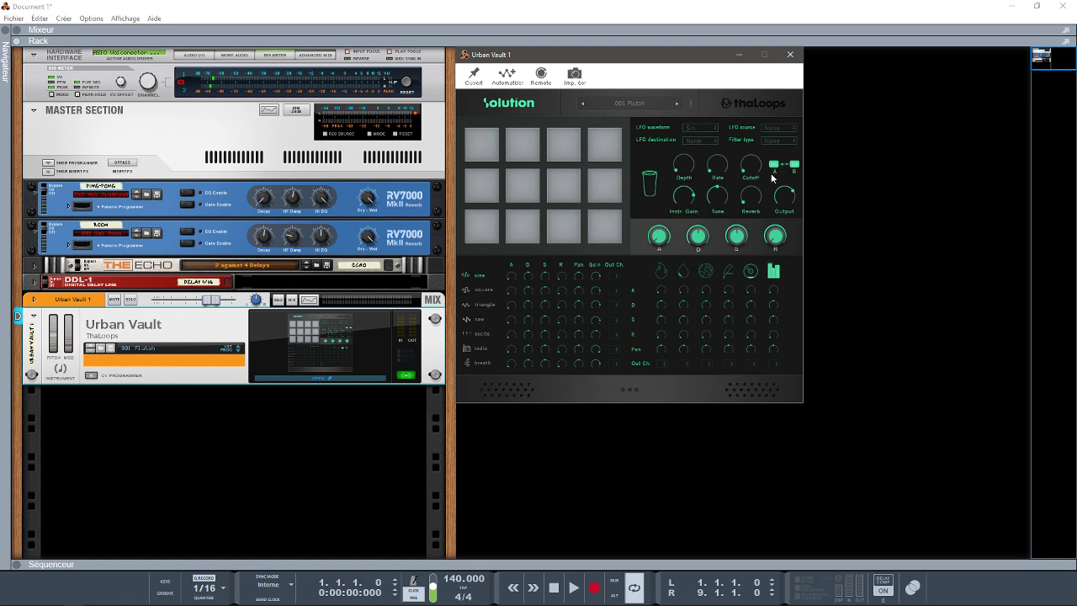
Audition Urban Vault instruments starting from 002 Charmer, including 052 Hammer Flute, 053 Magic Flute and 055 Light Stabz.
{"action": "left_click", "coordinate": [676, 104]}
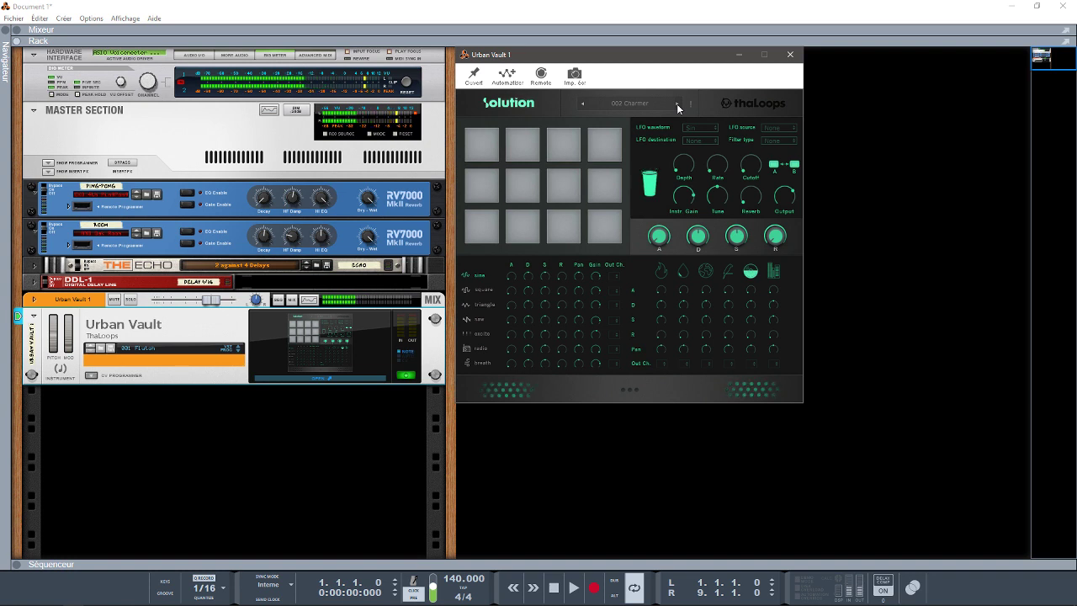
{"action": "left_click", "coordinate": [676, 103]}
{"action": "left_click", "coordinate": [675, 102]}
{"action": "left_click", "coordinate": [654, 103]}
{"action": "left_click", "coordinate": [619, 152]}
{"action": "left_click", "coordinate": [678, 104]}
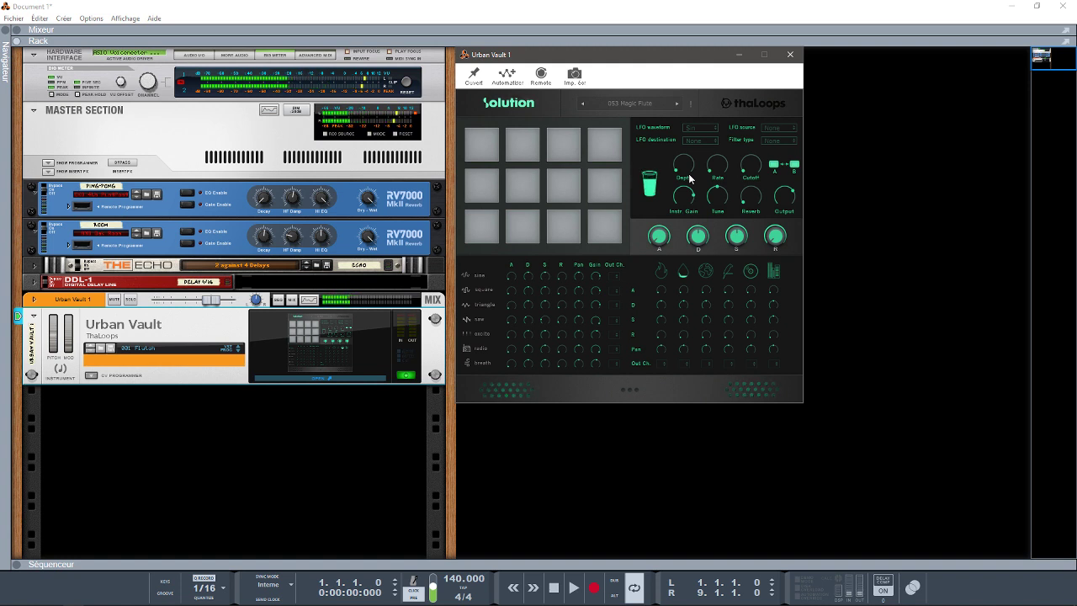
{"action": "left_click", "coordinate": [648, 103]}
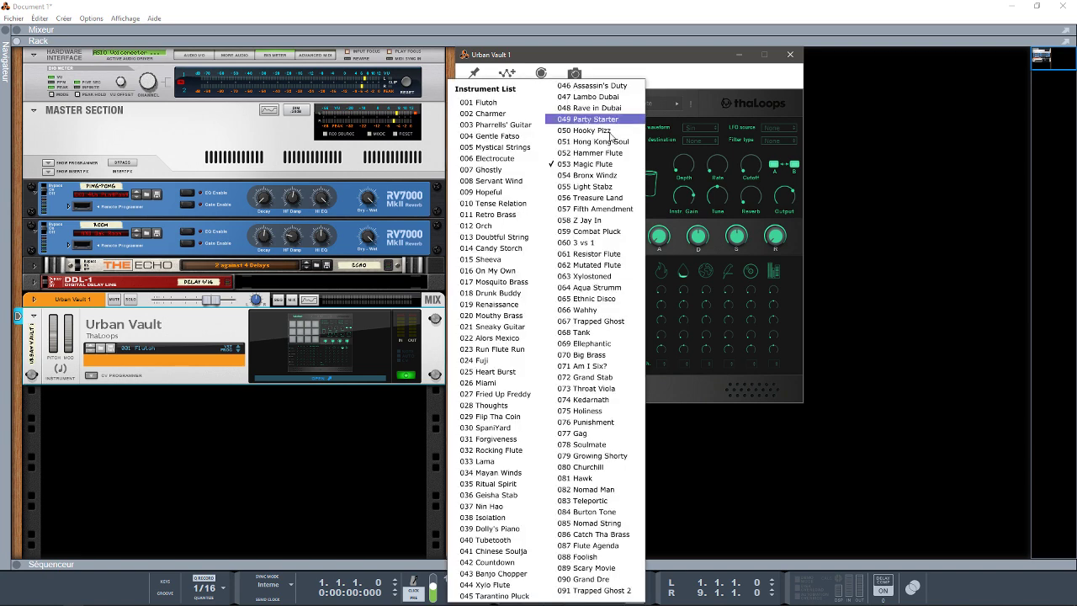
{"action": "left_click", "coordinate": [599, 187]}
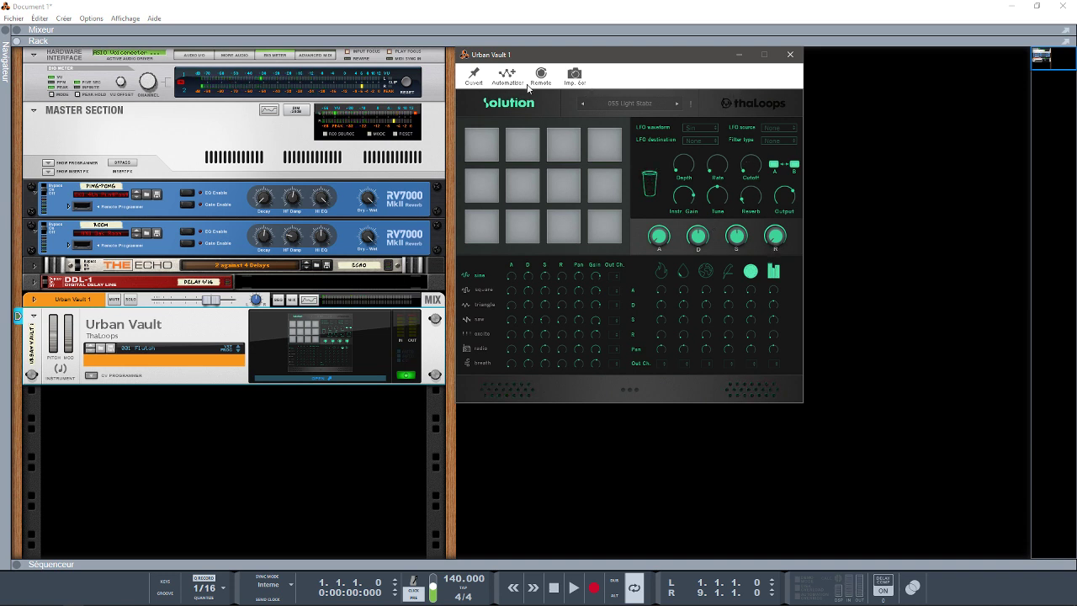
Open the trap5.reason song and close Document 1 without saving its changes.
{"action": "left_click", "coordinate": [11, 18]}
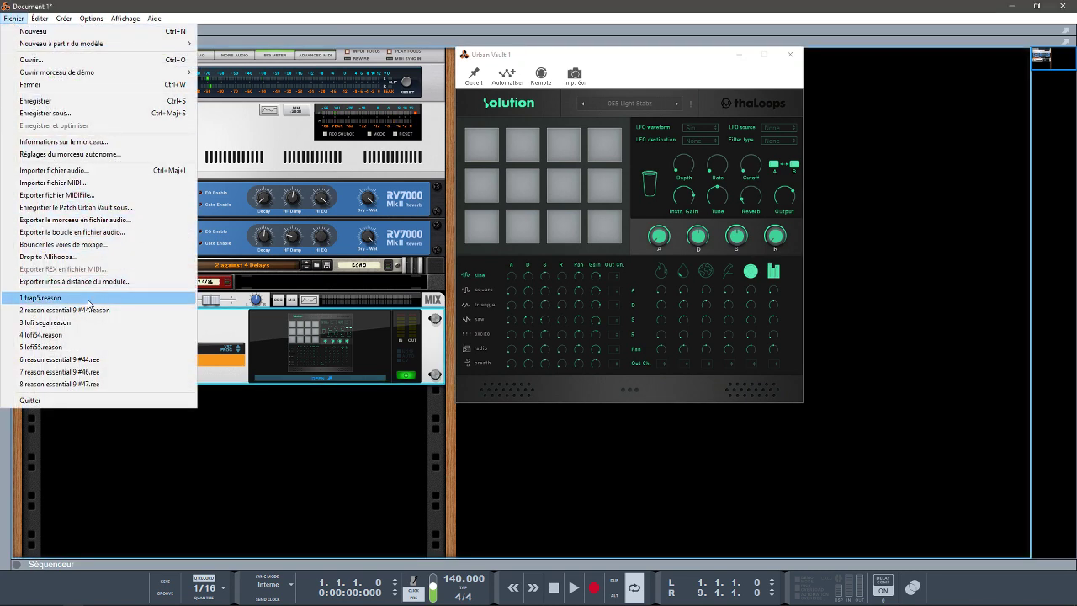
{"action": "left_click", "coordinate": [236, 289]}
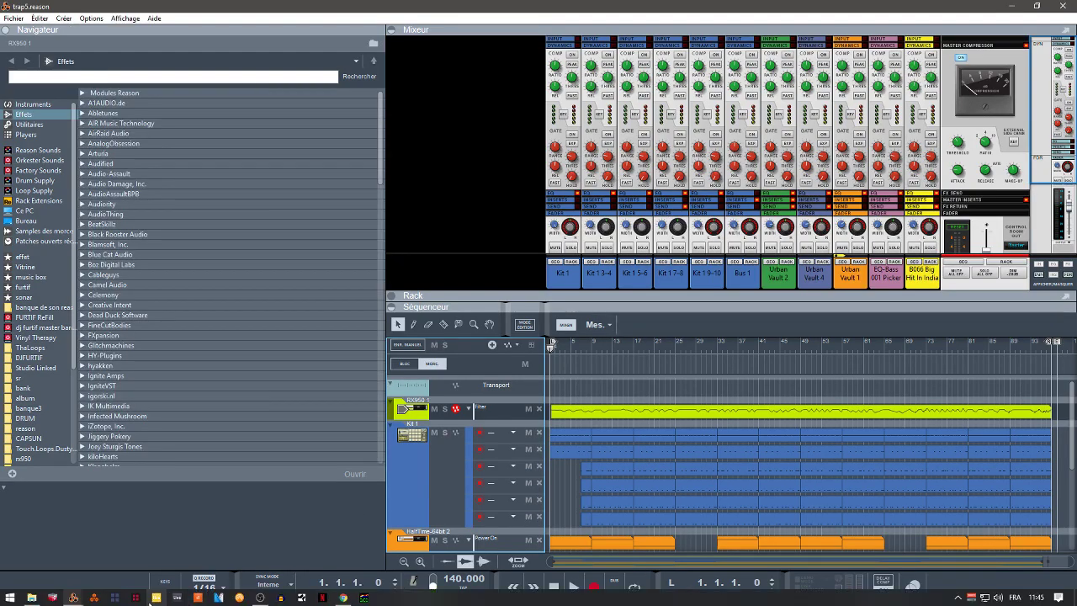
{"action": "left_click", "coordinate": [76, 598]}
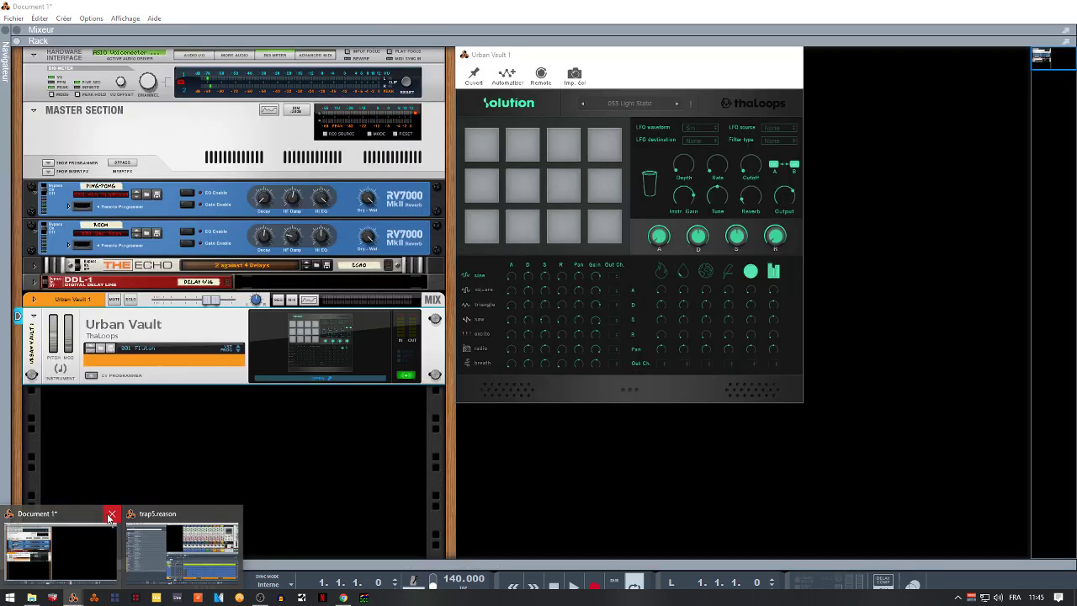
{"action": "left_click", "coordinate": [111, 513]}
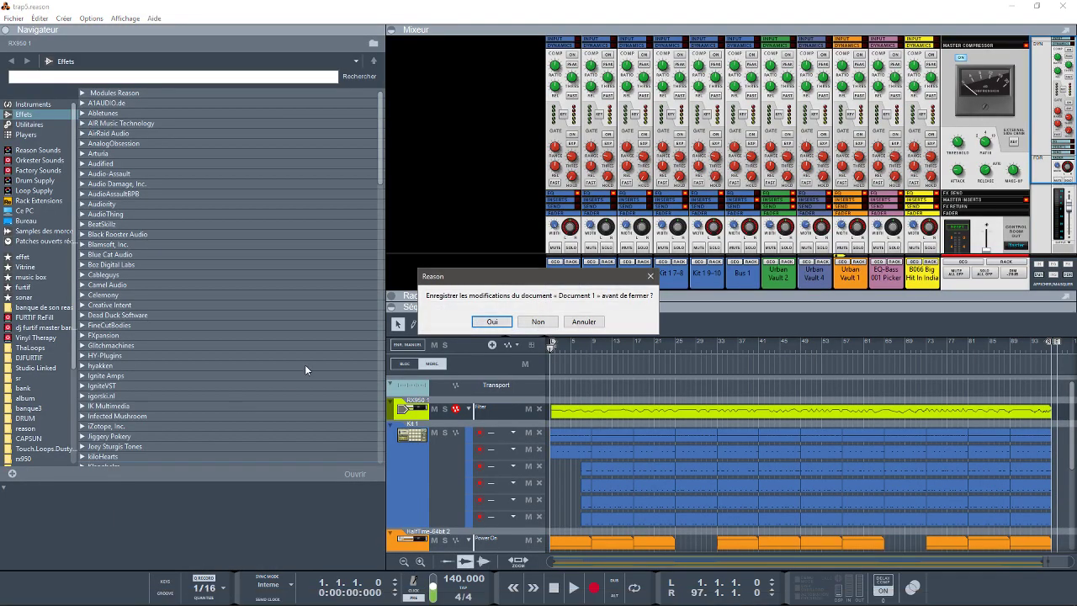
{"action": "left_click", "coordinate": [538, 321]}
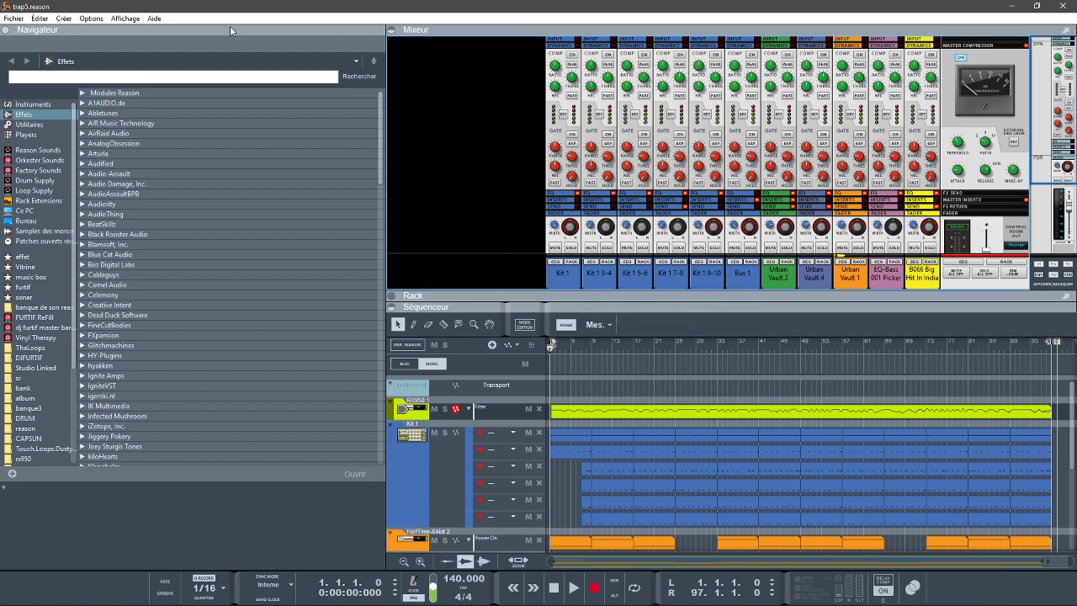
Collapse the browser and the mixer, and show the rack above the sequencer.
{"action": "left_click", "coordinate": [6, 31]}
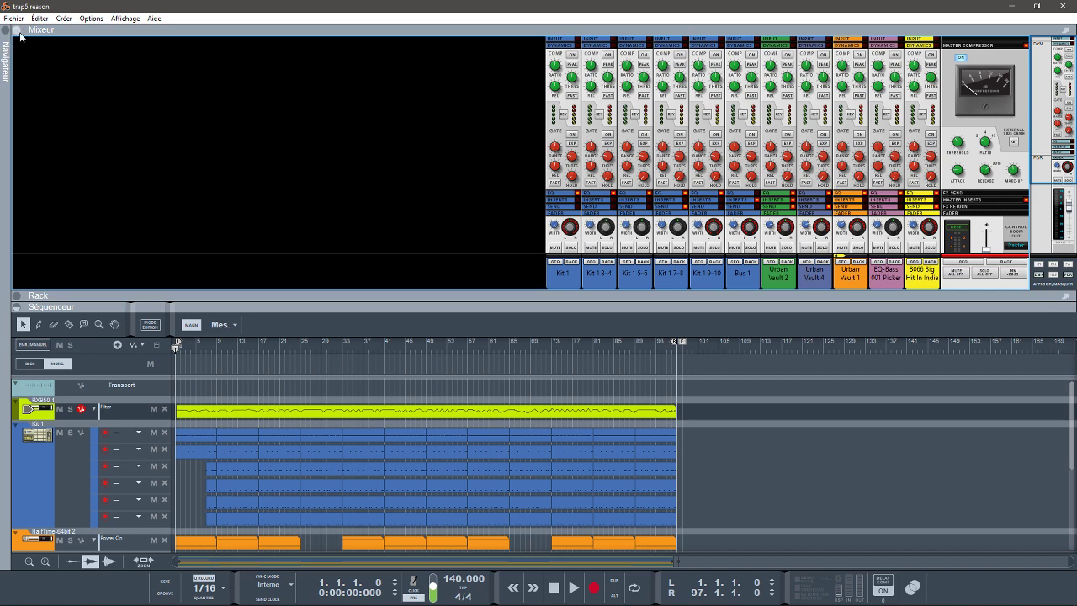
{"action": "left_click", "coordinate": [18, 32]}
{"action": "left_click", "coordinate": [16, 40]}
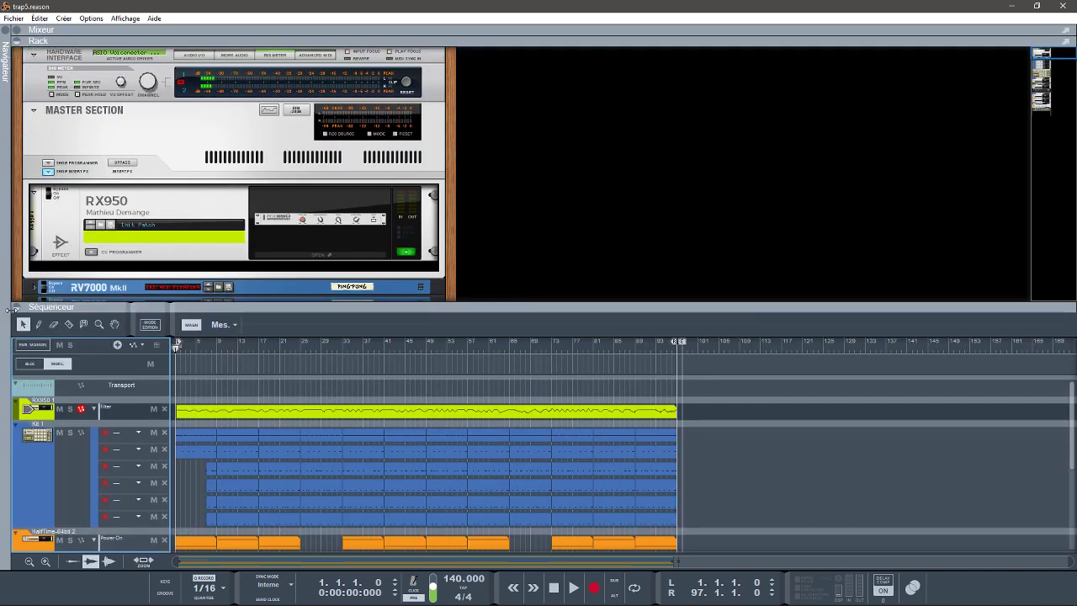
Hide the sequencer to enlarge the rack and view the RX950 effect's interface in the Master Section, moved over the rack's empty area.
{"action": "left_click", "coordinate": [17, 307]}
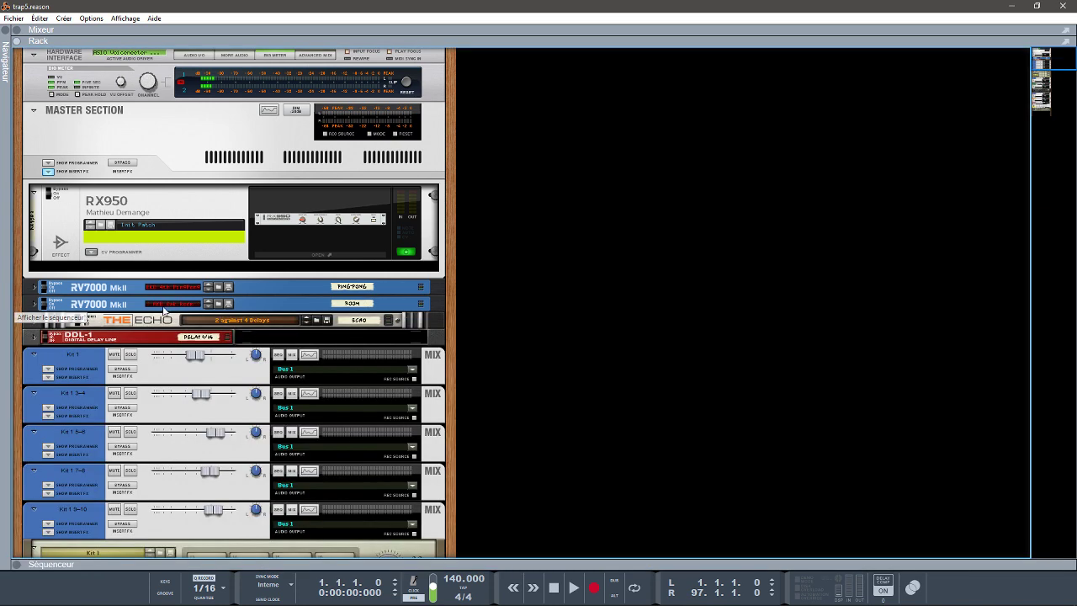
{"action": "left_click", "coordinate": [275, 252]}
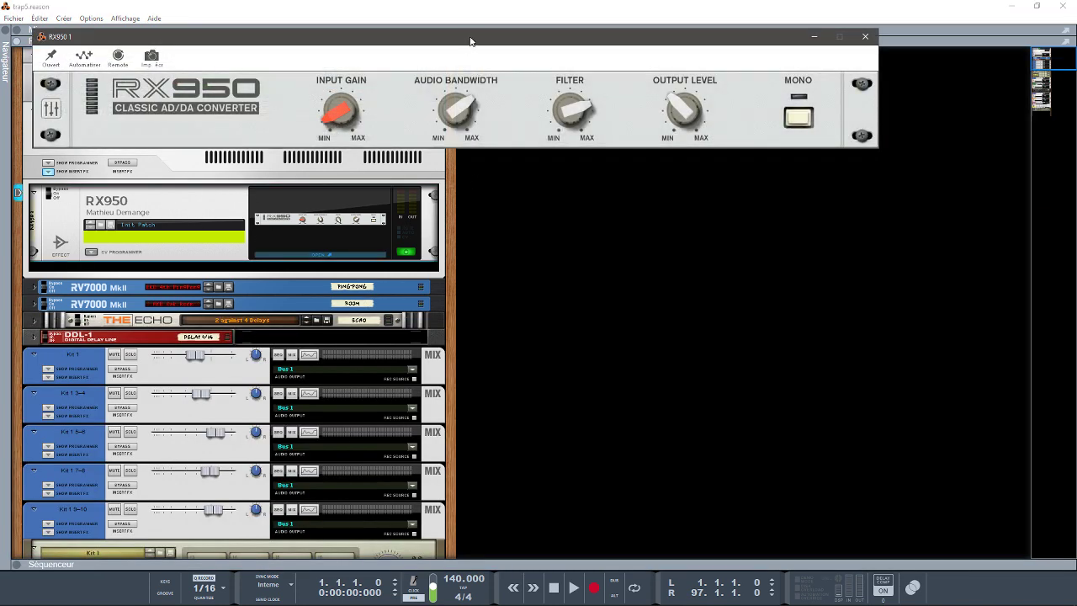
{"action": "left_click_drag", "start_coordinate": [470, 40], "coordinate": [624, 59]}
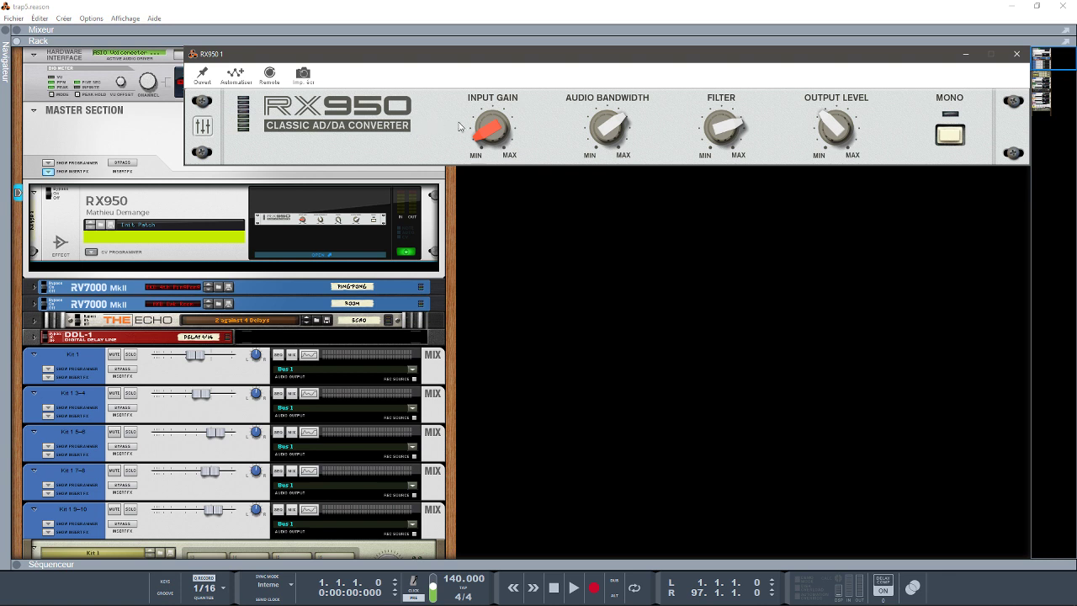
{"action": "mouse_move", "coordinate": [708, 129]}
Audition all sixteen pads of the Kit 1 Kong drum machine, row by row from pad 1.
{"action": "scroll", "coordinate": [1035, 63], "scroll_direction": "down", "scroll_amount": 5}
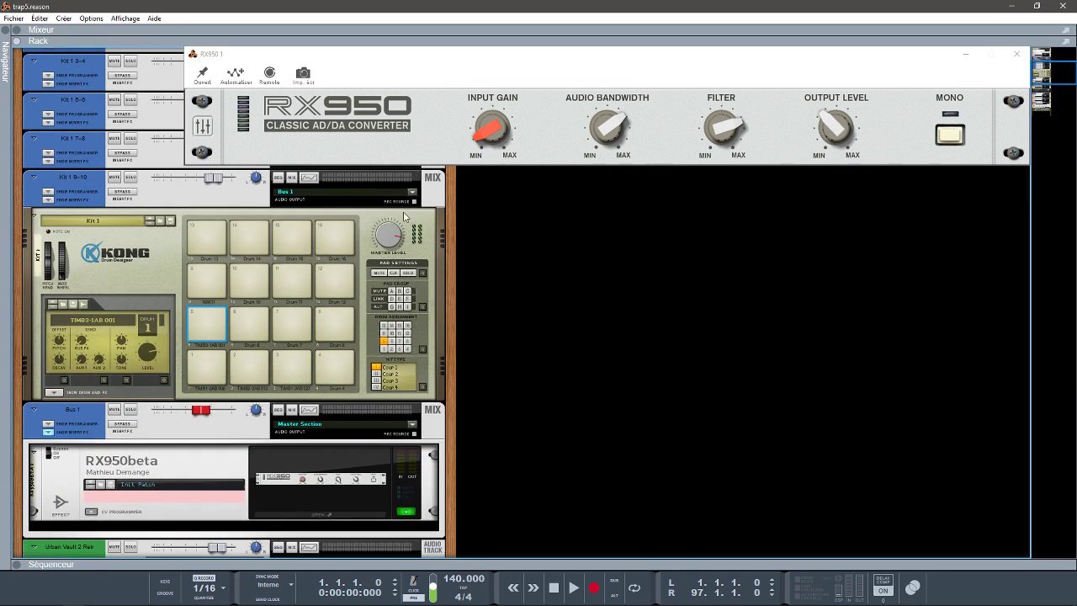
{"action": "left_click", "coordinate": [202, 360]}
{"action": "left_click", "coordinate": [248, 365]}
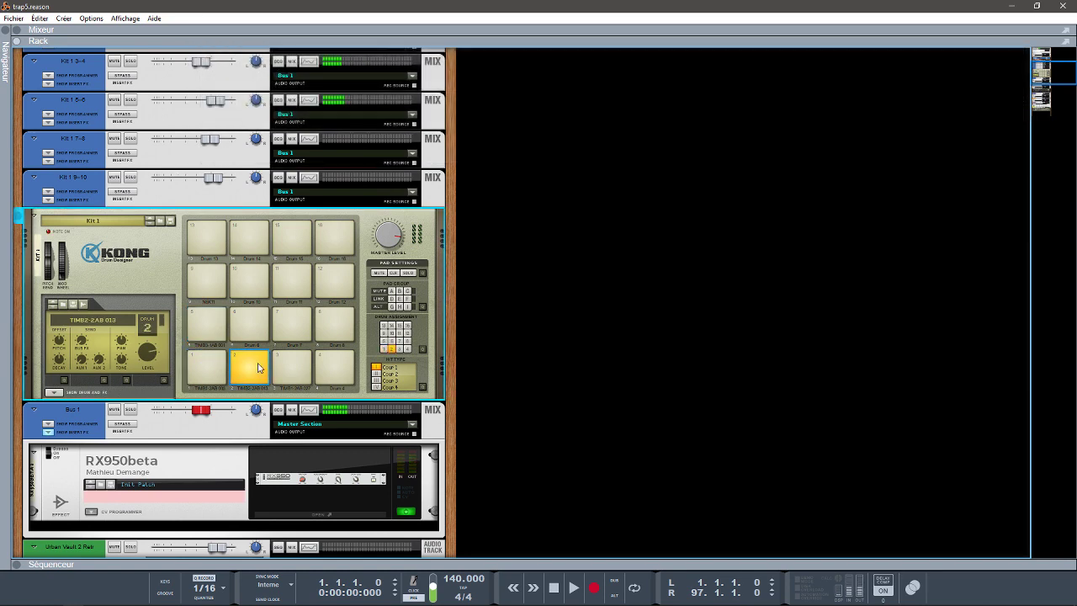
{"action": "left_click", "coordinate": [291, 365]}
{"action": "left_click", "coordinate": [333, 364]}
{"action": "left_click", "coordinate": [333, 330]}
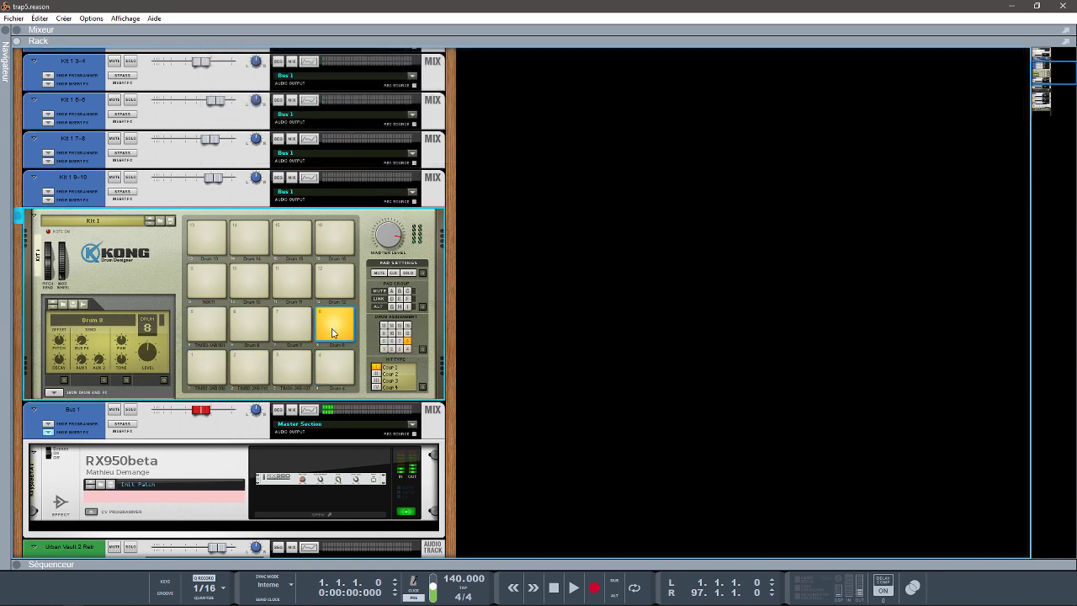
{"action": "left_click", "coordinate": [283, 329]}
{"action": "left_click", "coordinate": [241, 324]}
{"action": "left_click", "coordinate": [202, 328]}
{"action": "left_click", "coordinate": [205, 282]}
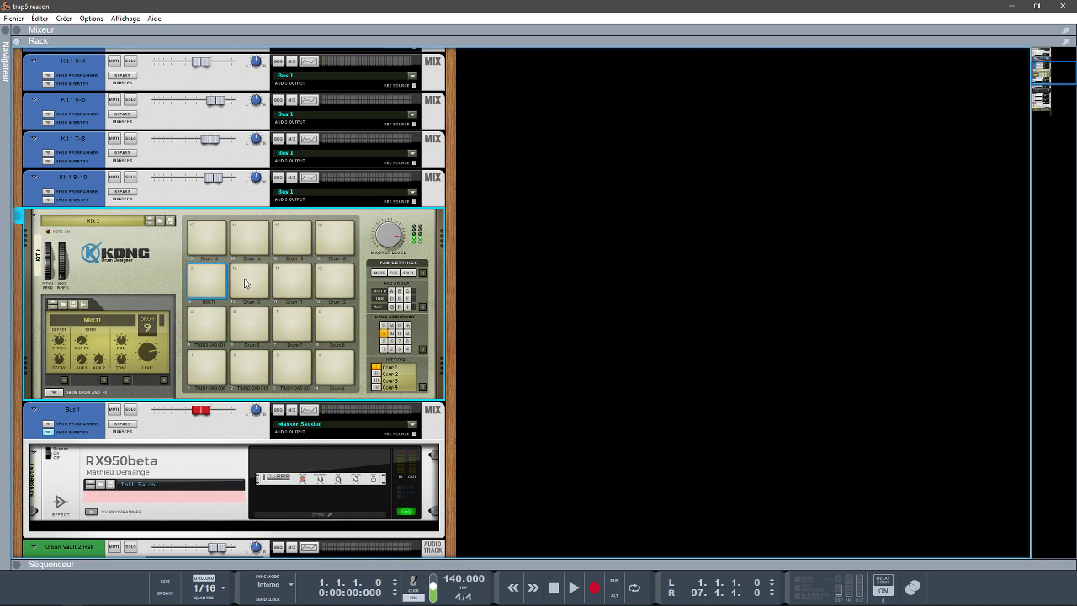
{"action": "left_click", "coordinate": [244, 281]}
{"action": "left_click", "coordinate": [274, 284]}
{"action": "left_click", "coordinate": [333, 282]}
{"action": "left_click", "coordinate": [333, 238]}
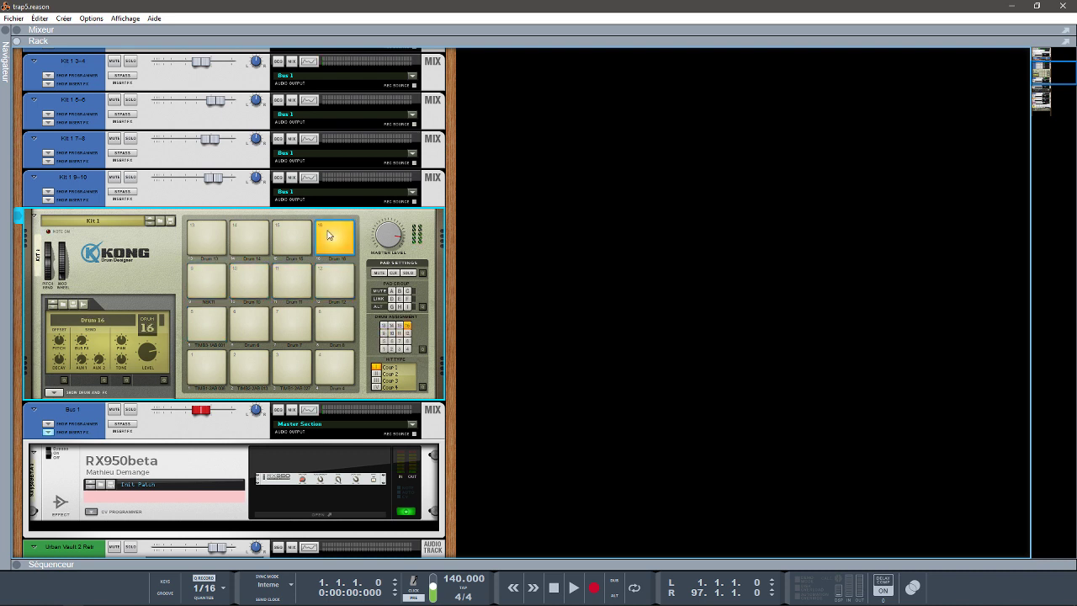
{"action": "left_click", "coordinate": [290, 238]}
{"action": "left_click", "coordinate": [246, 239]}
{"action": "left_click", "coordinate": [206, 238]}
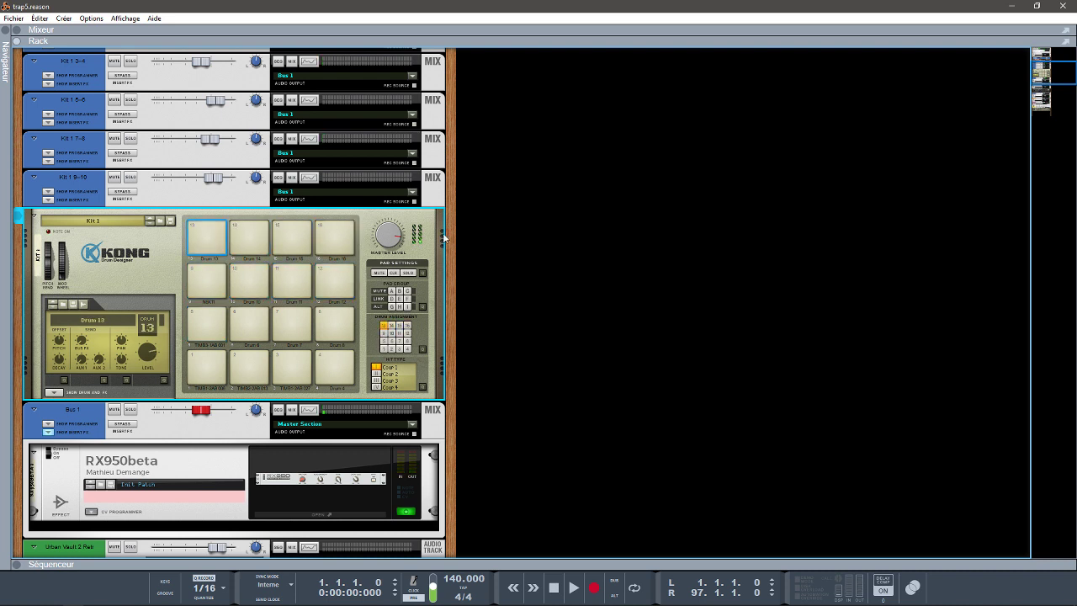
Check the RX950beta settings on Bus 1, close that window, and open the HalfTime-64bit interface beside the rack devices.
{"action": "left_click_drag", "start_coordinate": [1033, 69], "coordinate": [1041, 83]}
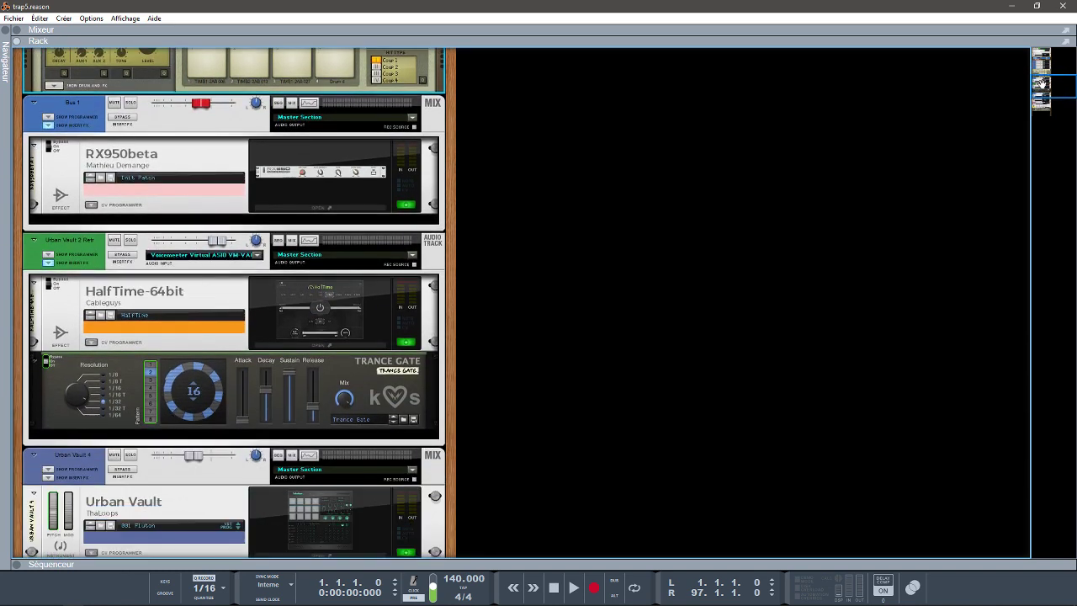
{"action": "left_click", "coordinate": [292, 206]}
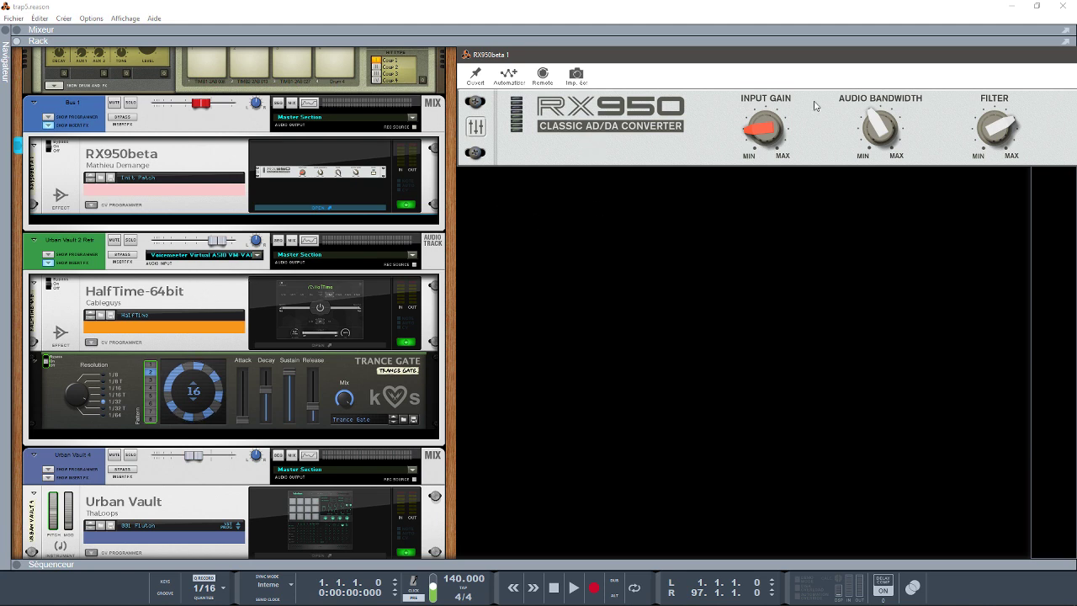
{"action": "left_click_drag", "start_coordinate": [1063, 67], "coordinate": [703, 78]}
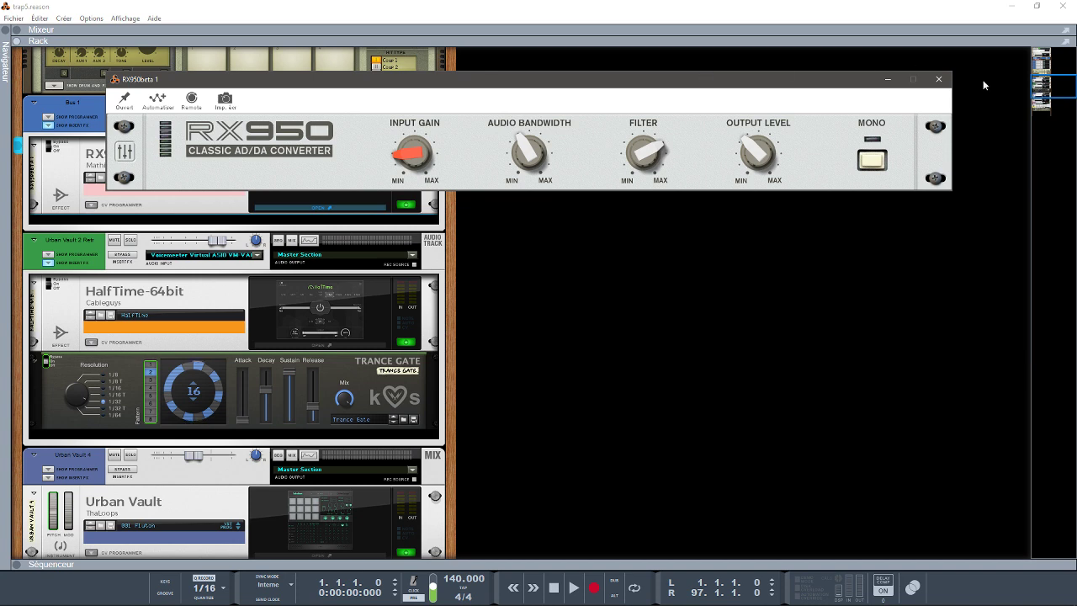
{"action": "left_click", "coordinate": [939, 78]}
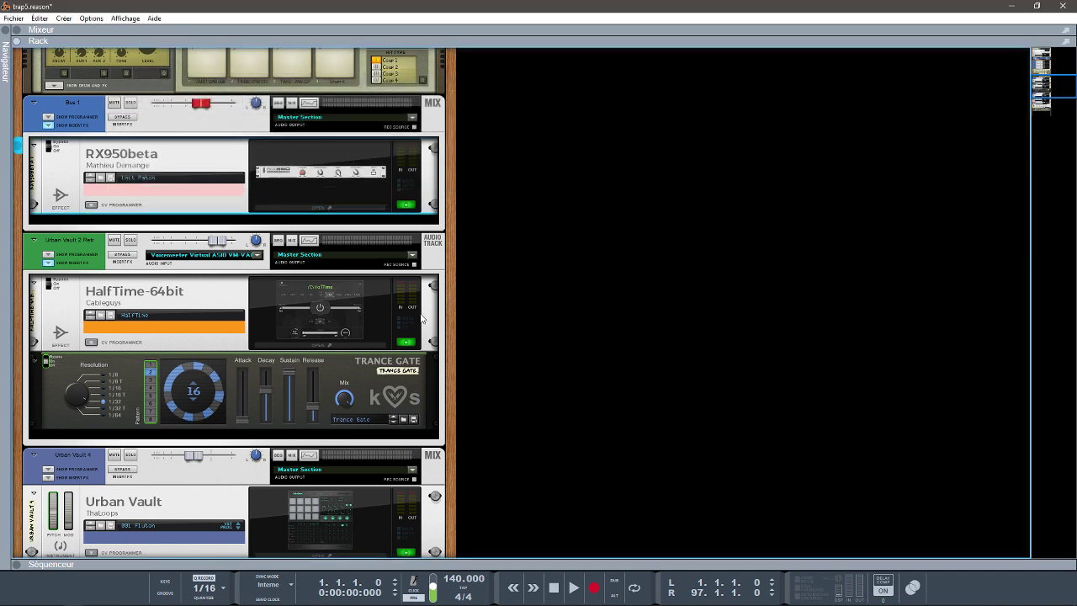
{"action": "left_click", "coordinate": [327, 342]}
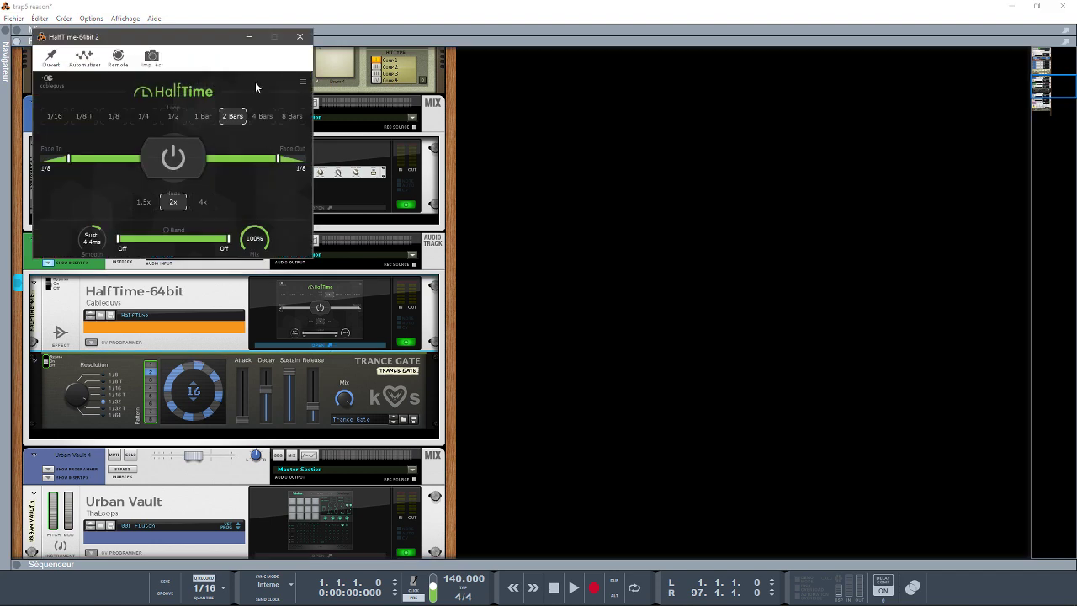
{"action": "left_click_drag", "start_coordinate": [172, 38], "coordinate": [599, 58]}
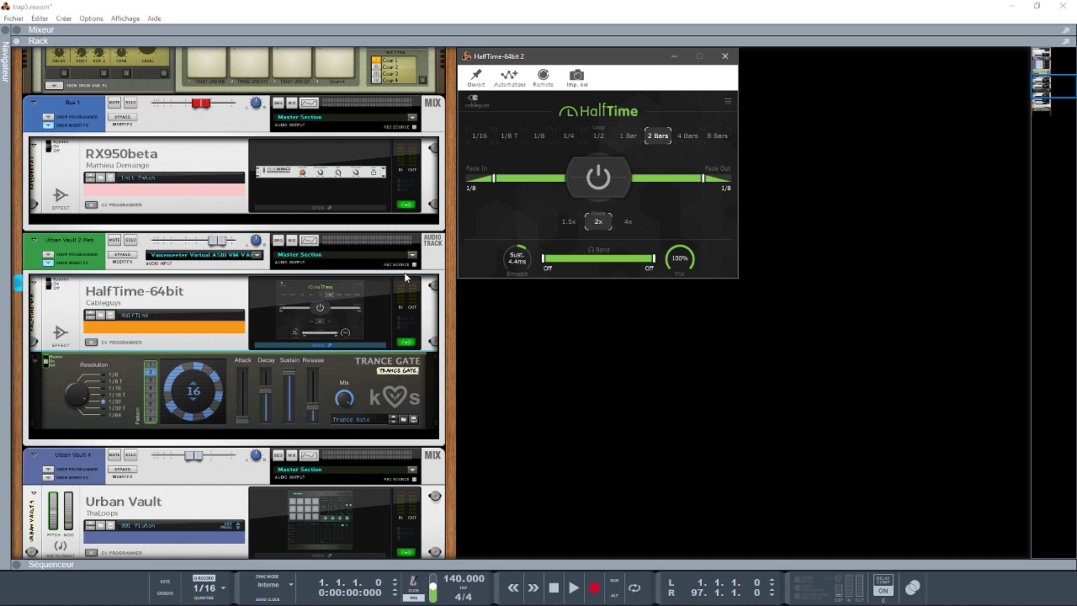
Open the interface of the Urban Vault 4 instrument and that of Urban Vault 1.
{"action": "left_click_drag", "start_coordinate": [1041, 82], "coordinate": [1044, 95]}
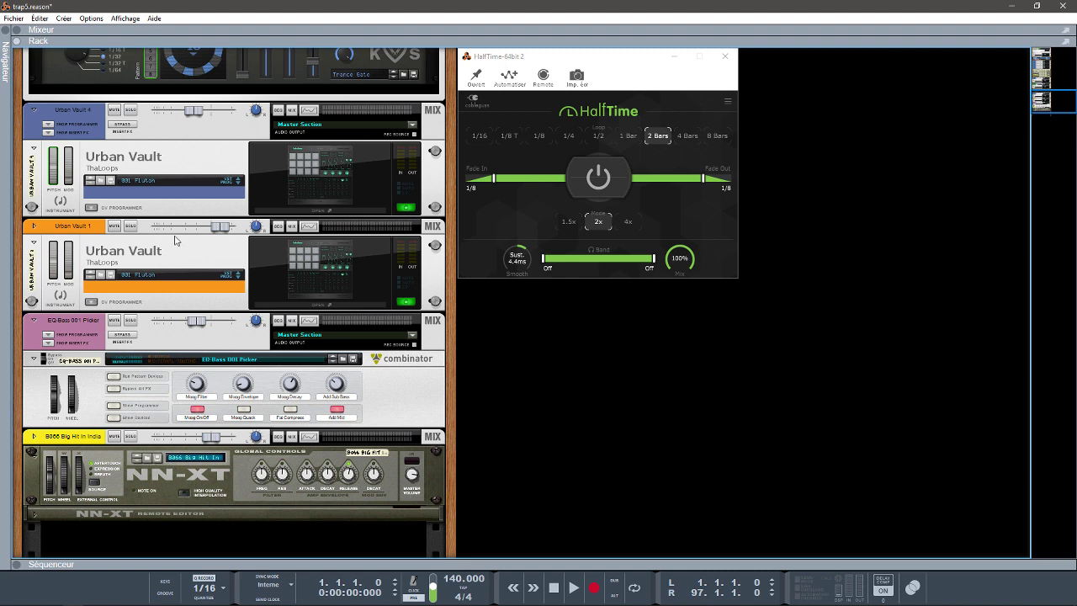
{"action": "left_click", "coordinate": [366, 217]}
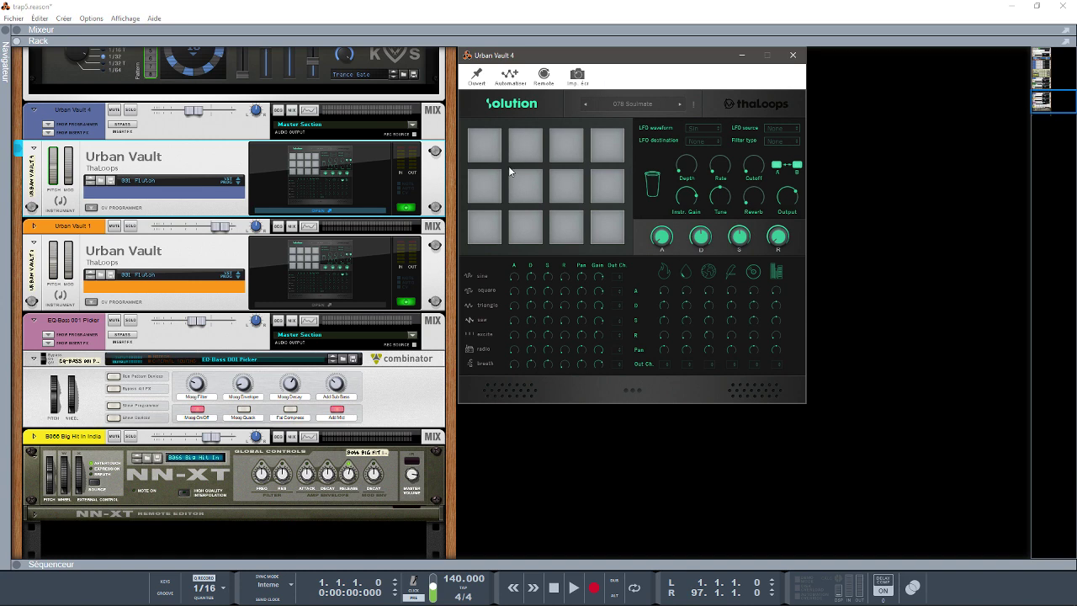
{"action": "left_click", "coordinate": [345, 306]}
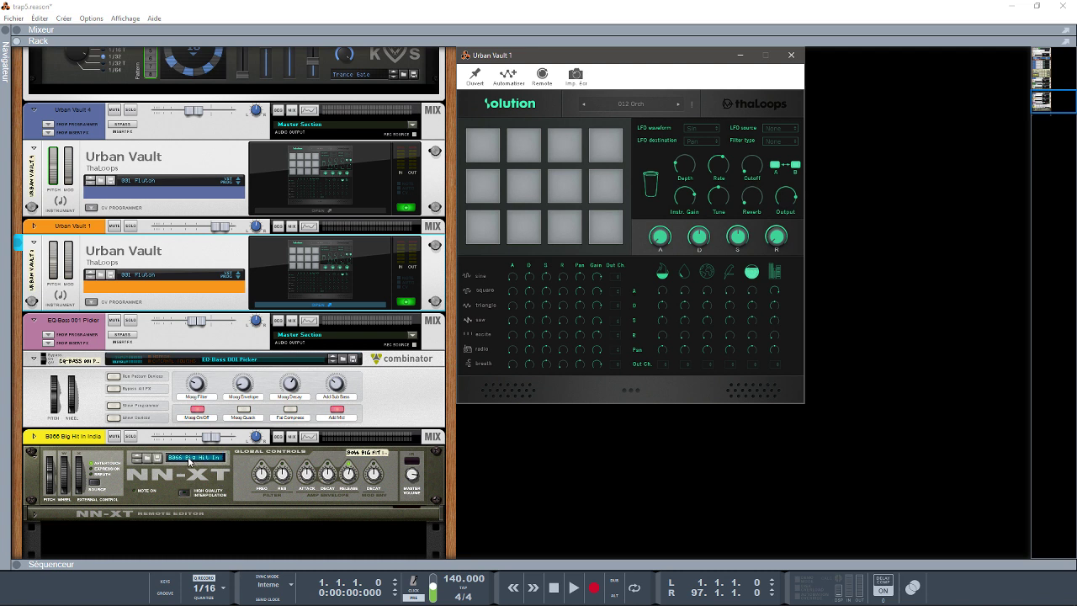
Show the sequencer again and select the Urban Vault 1 track, followed by the B066 Big Hit In India track.
{"action": "left_click", "coordinate": [21, 564]}
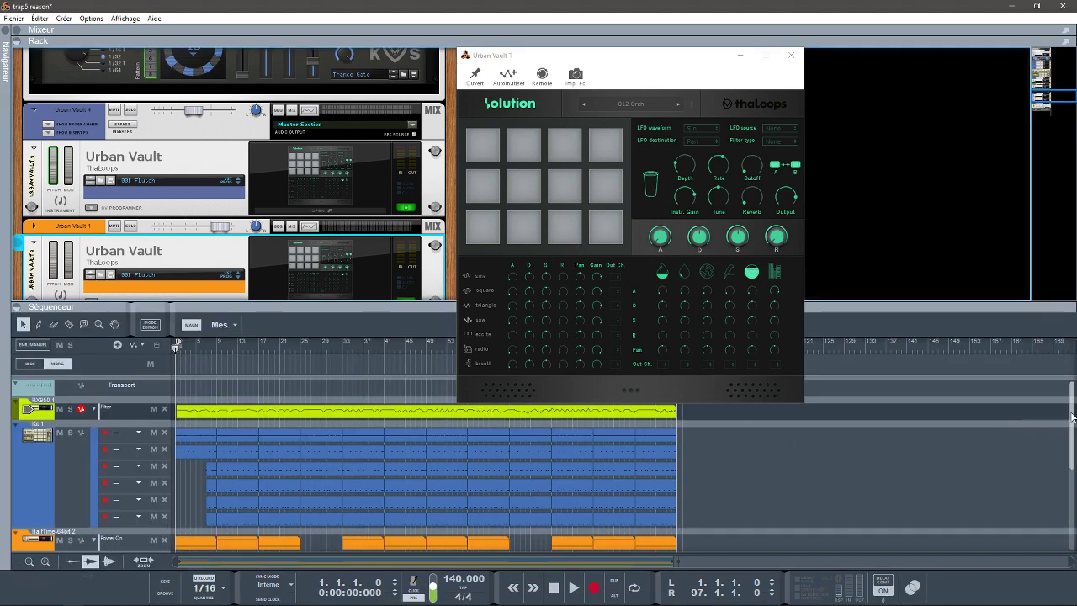
{"action": "scroll", "coordinate": [1068, 420], "scroll_direction": "down", "scroll_amount": 5}
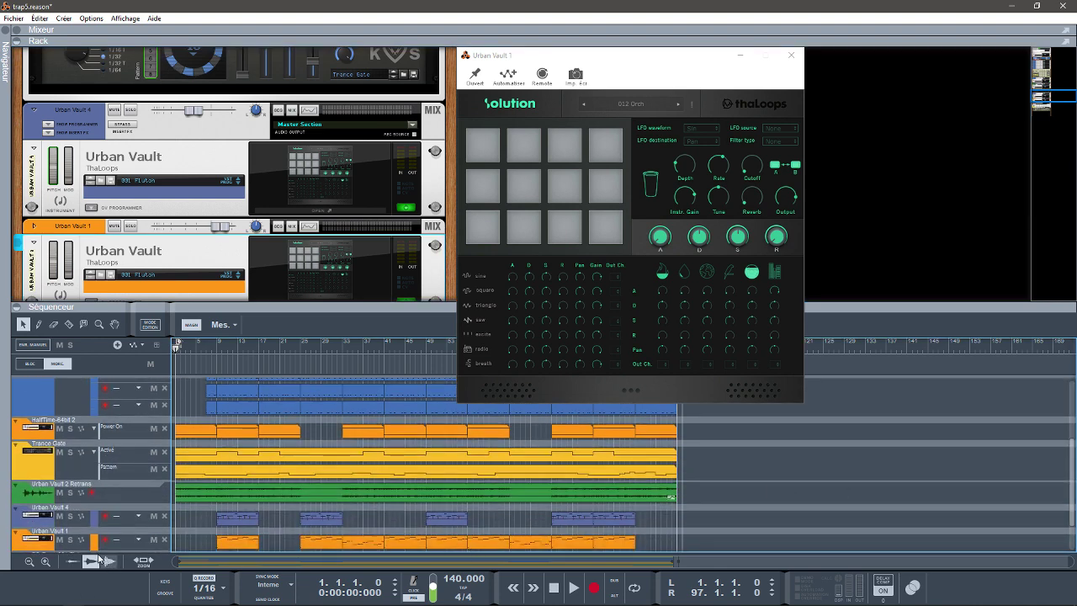
{"action": "left_click", "coordinate": [32, 549]}
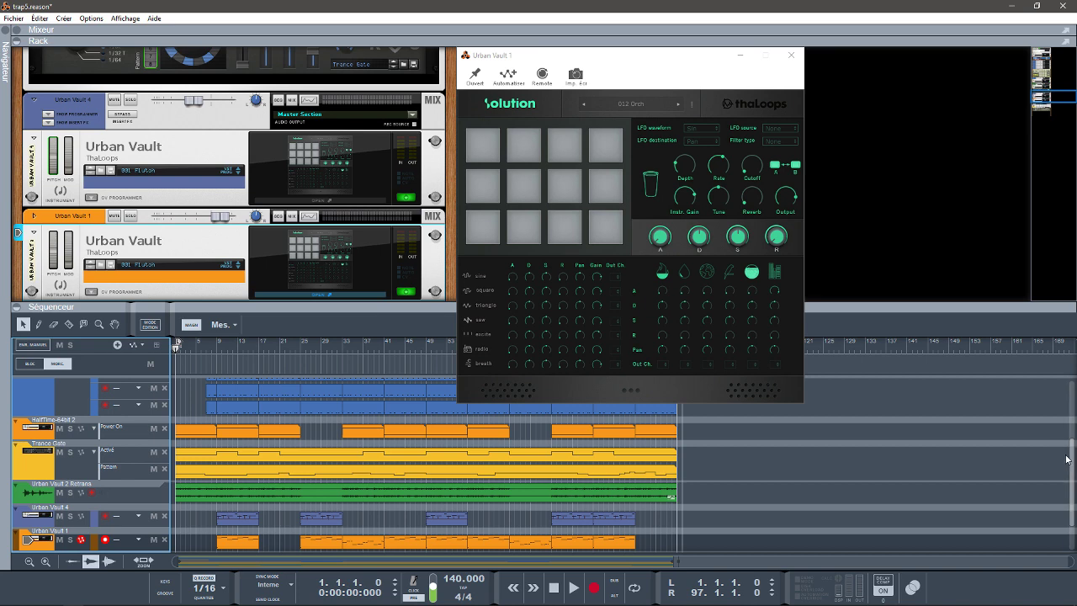
{"action": "scroll", "coordinate": [1071, 508], "scroll_direction": "down", "scroll_amount": 2}
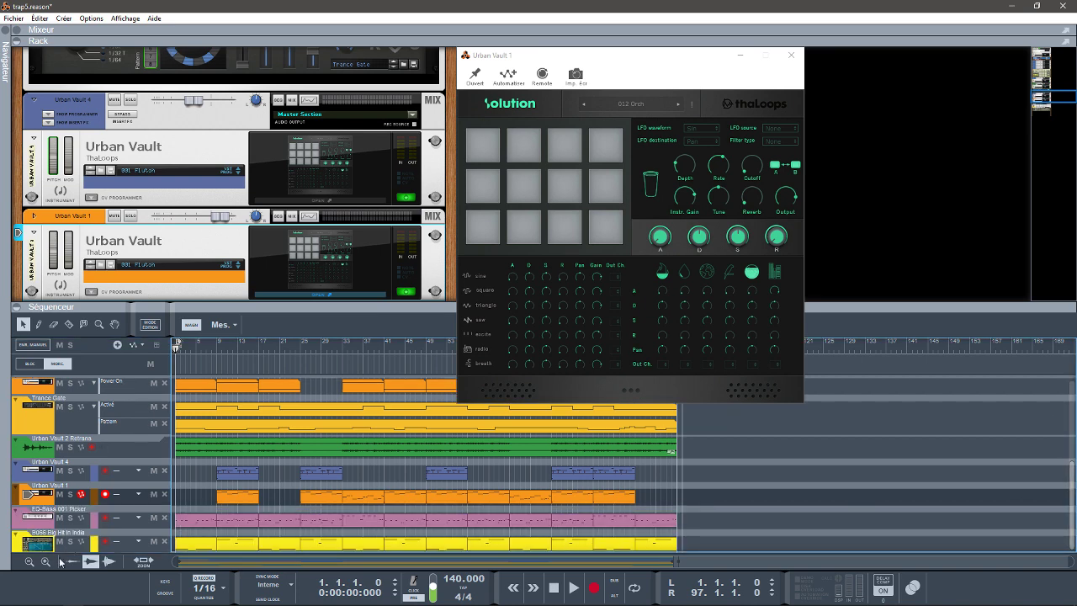
{"action": "left_click", "coordinate": [17, 541]}
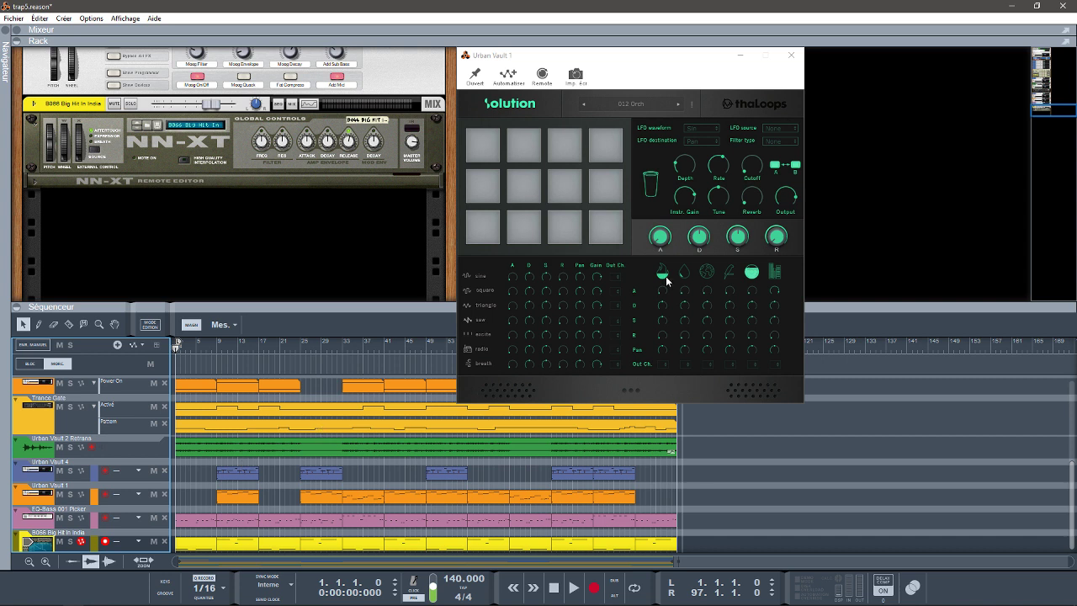
Start song playback and clear the view by closing the Urban Vault 1 window and hiding the sequencer.
{"action": "key", "text": "space"}
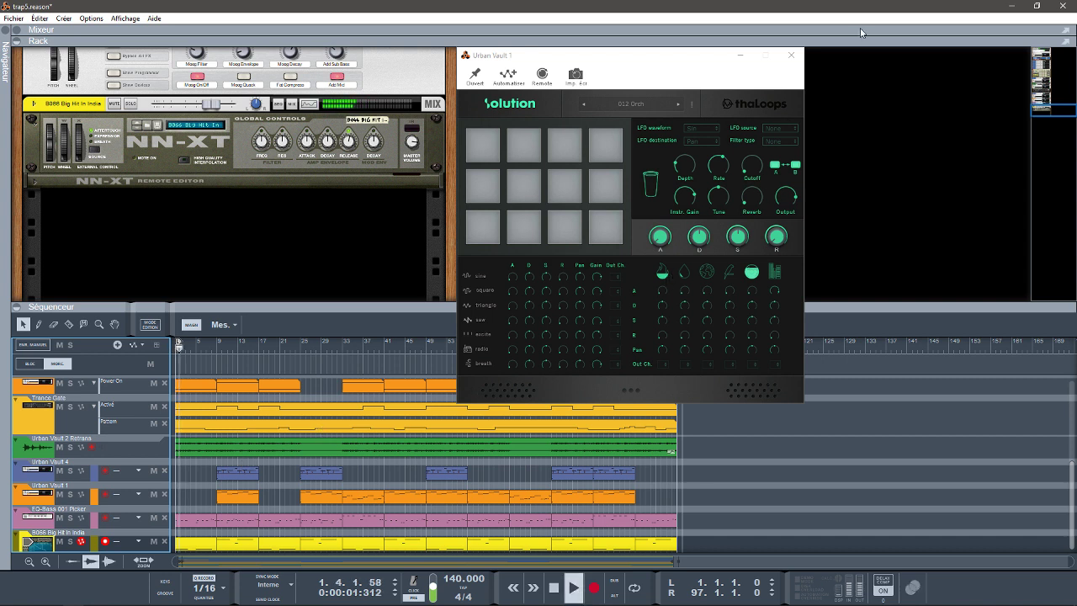
{"action": "left_click", "coordinate": [791, 55]}
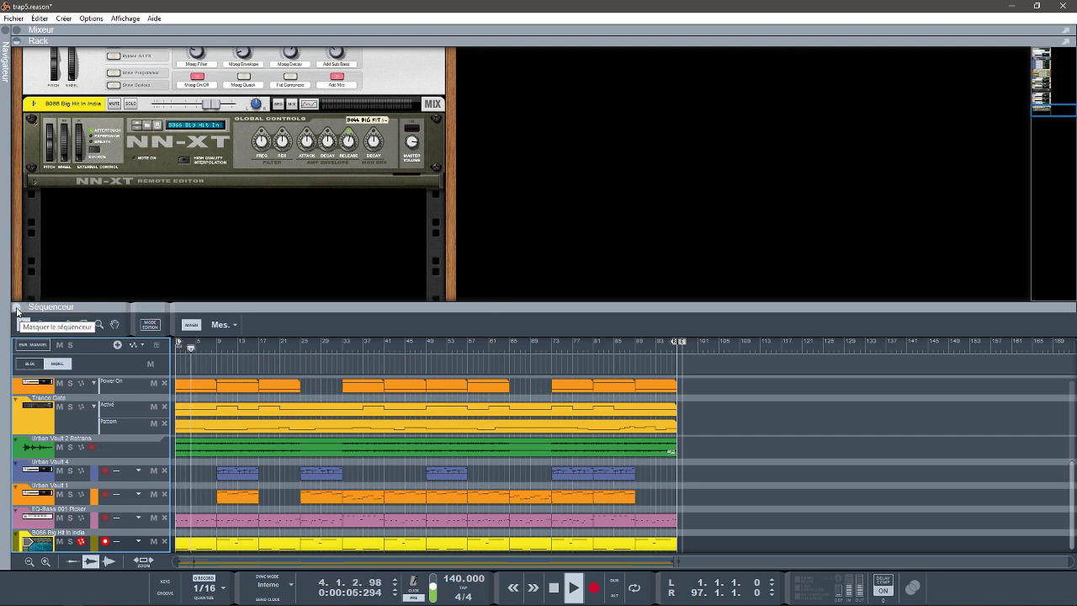
{"action": "left_click", "coordinate": [17, 309]}
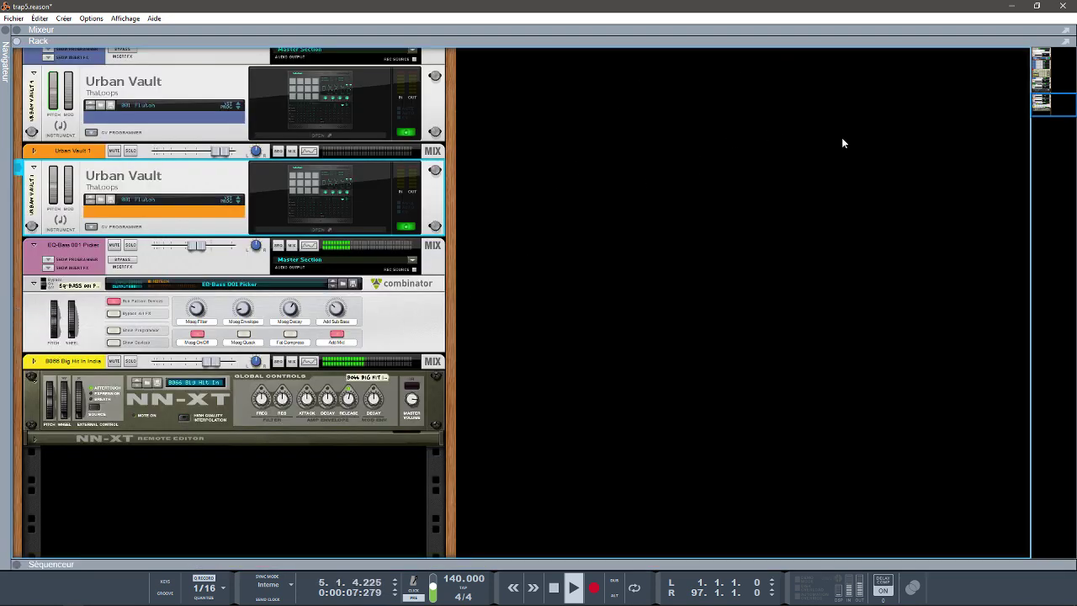
Open the RX950 effect in the Master Section during playback and examine its Filter knob.
{"action": "scroll", "coordinate": [980, 119], "scroll_direction": "up", "scroll_amount": 10}
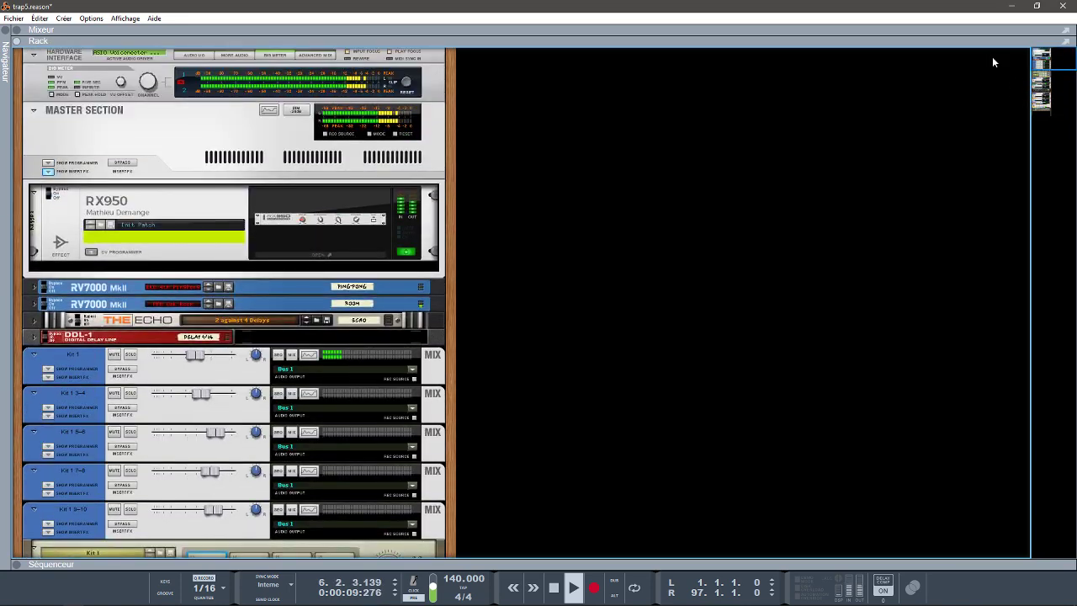
{"action": "left_click", "coordinate": [346, 255]}
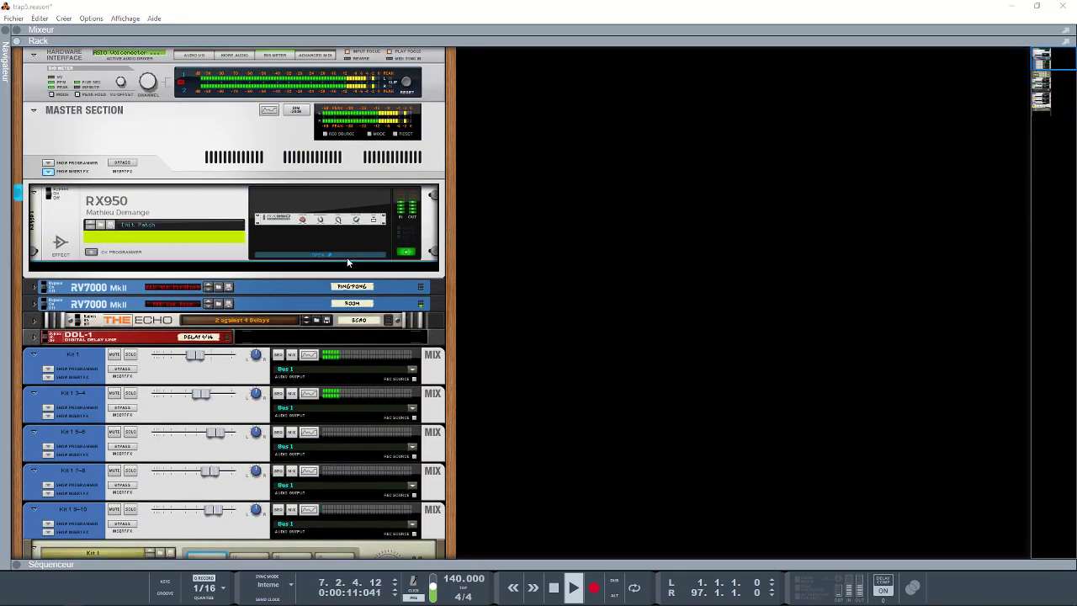
{"action": "left_click_drag", "start_coordinate": [721, 126], "coordinate": [735, 154]}
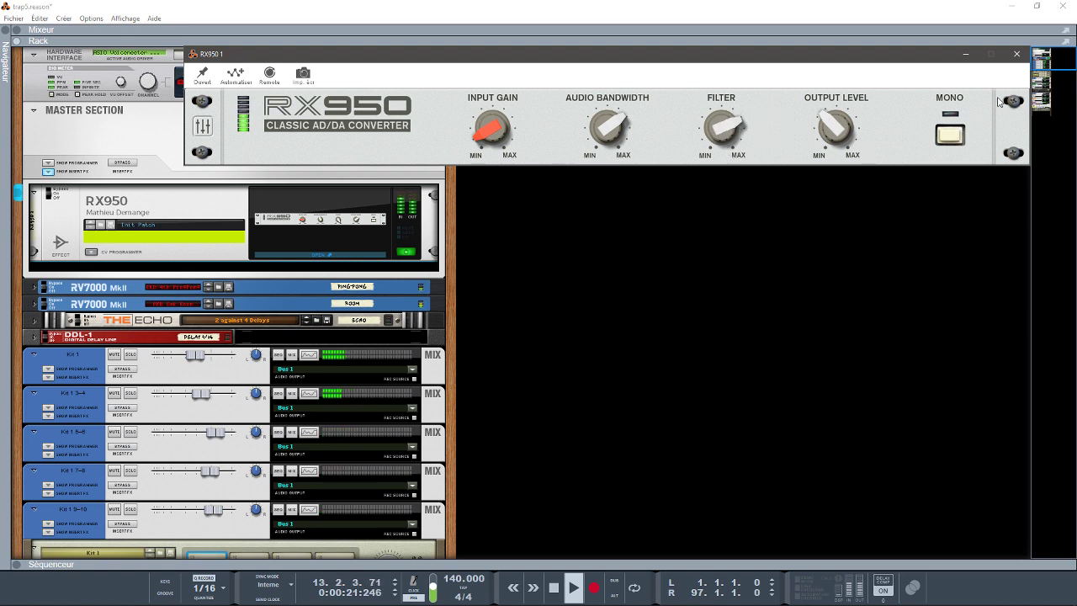
View the HalfTime-64bit interface during playback, and briefly solo the Urban Vault 2 Retrans audio track.
{"action": "left_click_drag", "start_coordinate": [1047, 61], "coordinate": [1063, 88]}
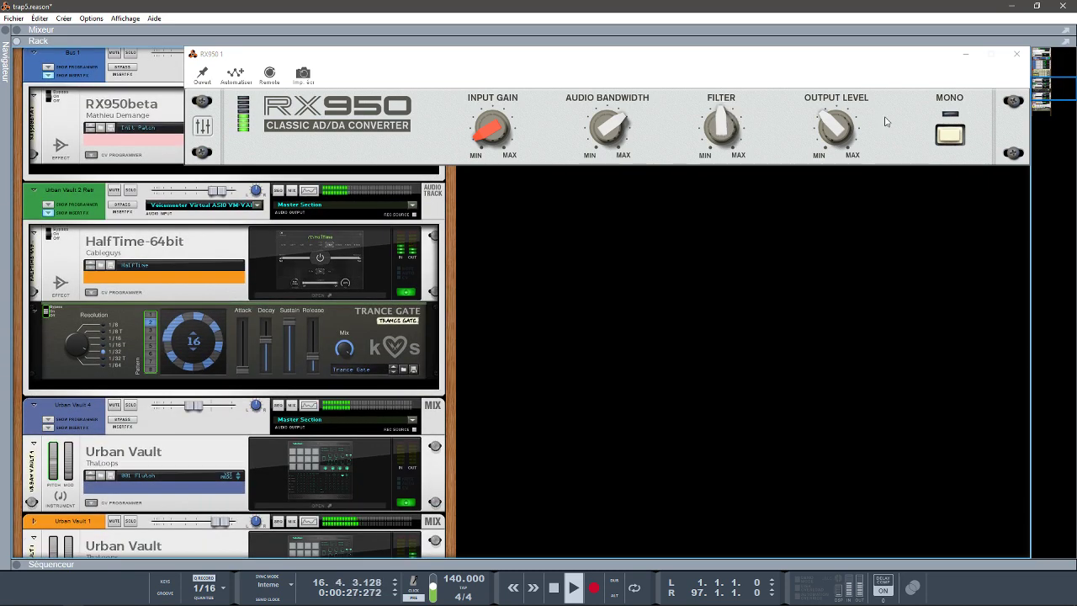
{"action": "left_click", "coordinate": [289, 295]}
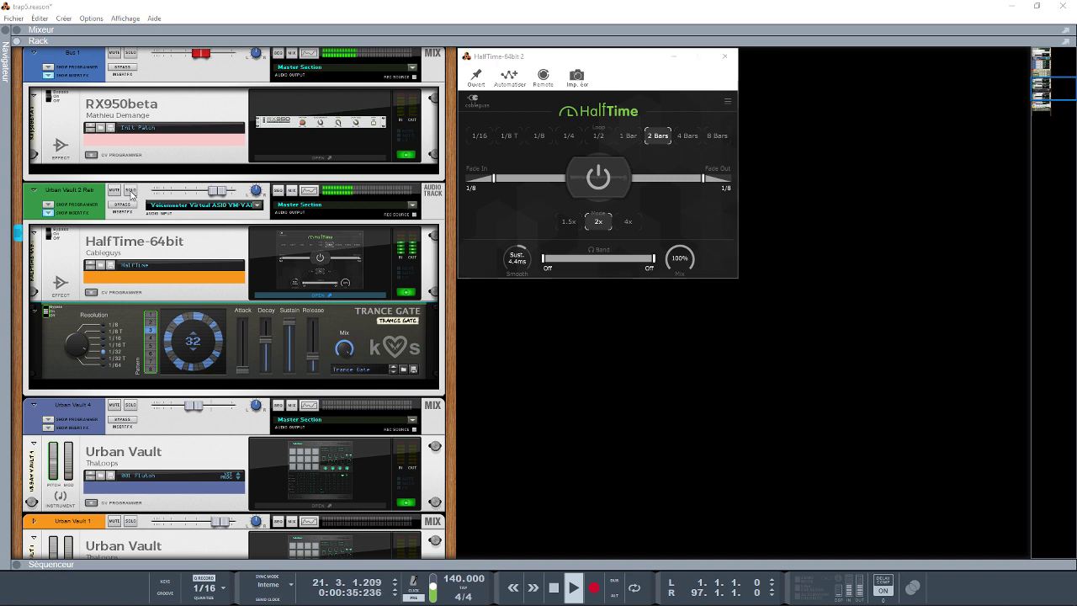
{"action": "left_click", "coordinate": [131, 191]}
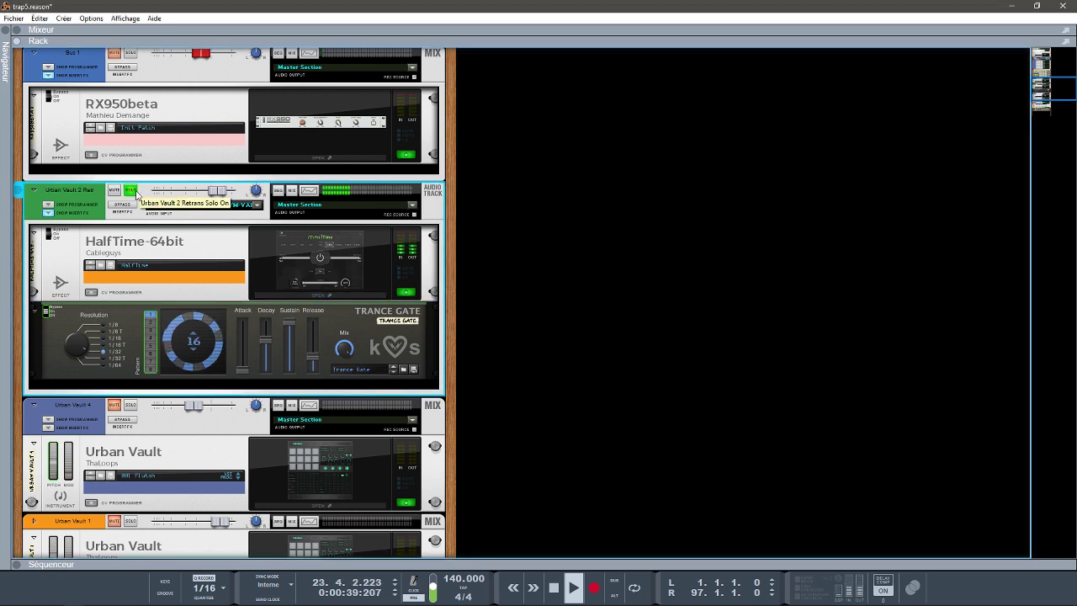
{"action": "left_click", "coordinate": [134, 192]}
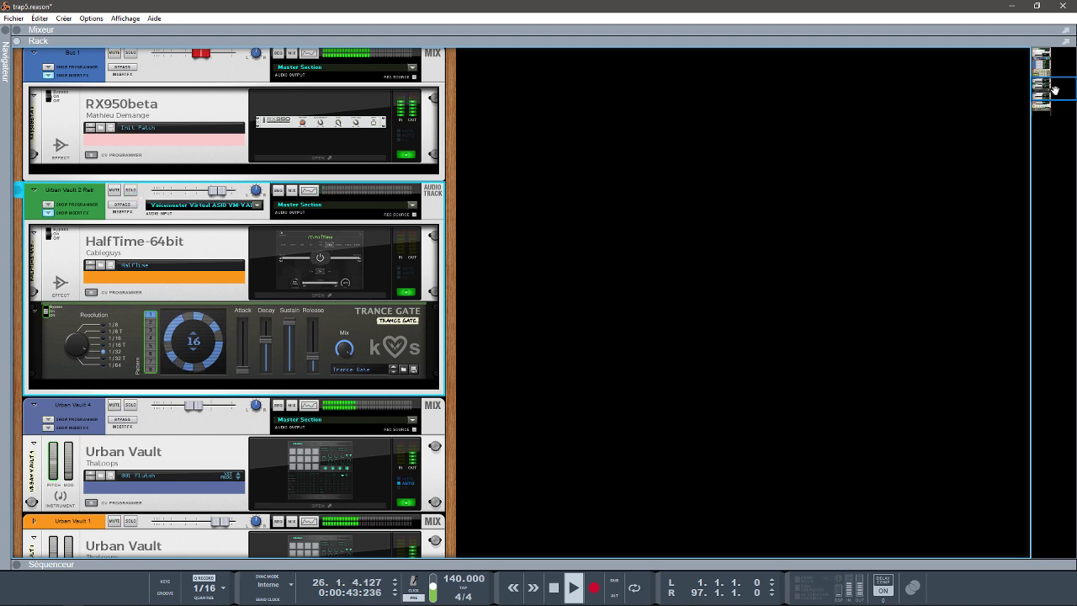
Open the Urban Vault 4 instrument's interface while the song plays.
{"action": "left_click_drag", "start_coordinate": [1047, 91], "coordinate": [1054, 100]}
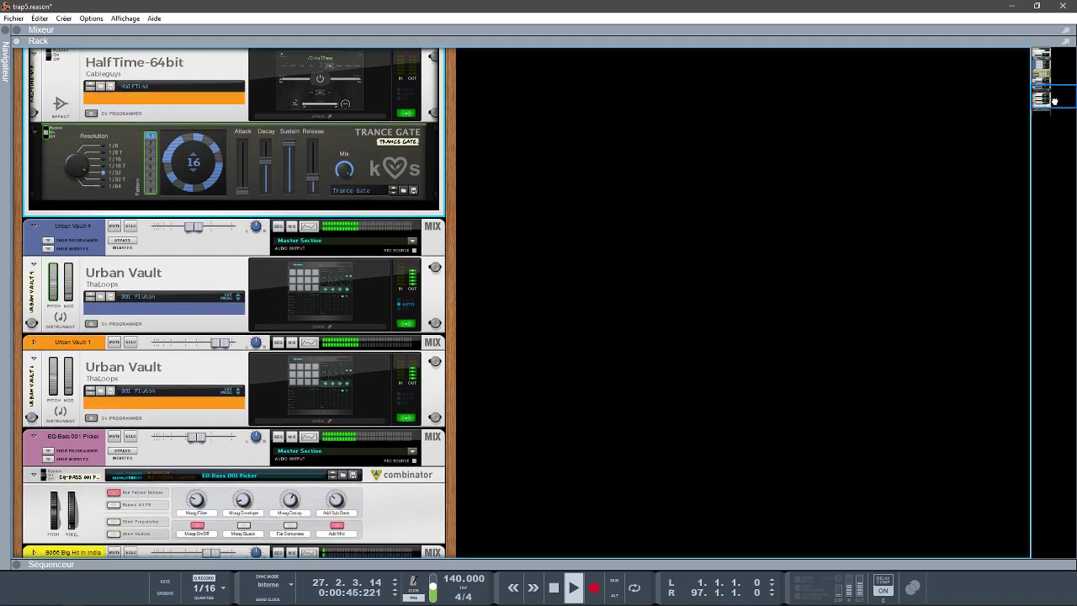
{"action": "left_click", "coordinate": [370, 329]}
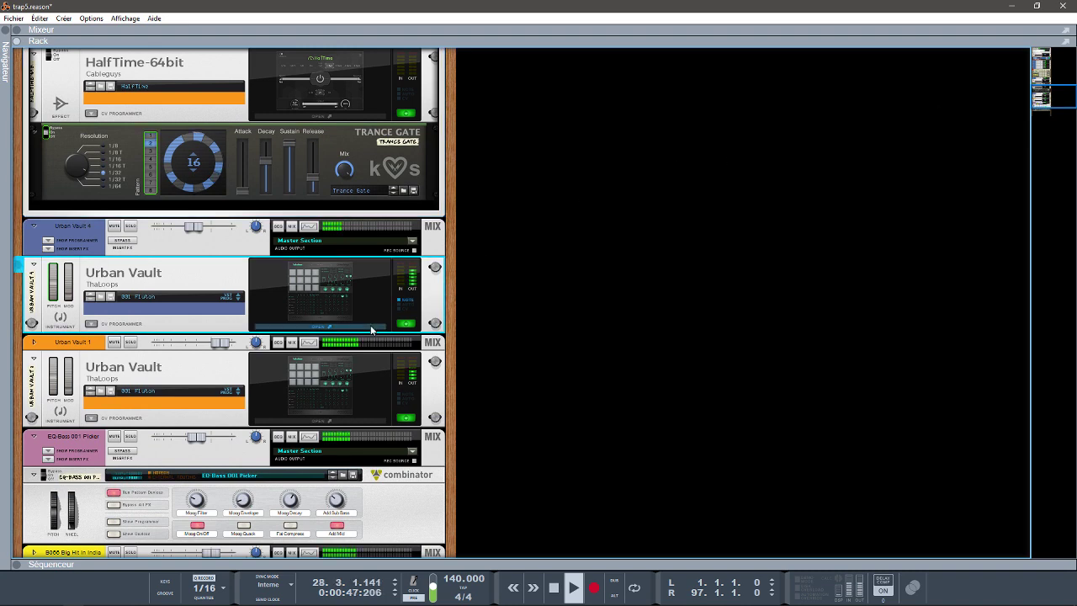
View the Urban Vault 4 and Urban Vault 1 instrument interfaces while the song plays.
{"action": "left_click", "coordinate": [412, 323]}
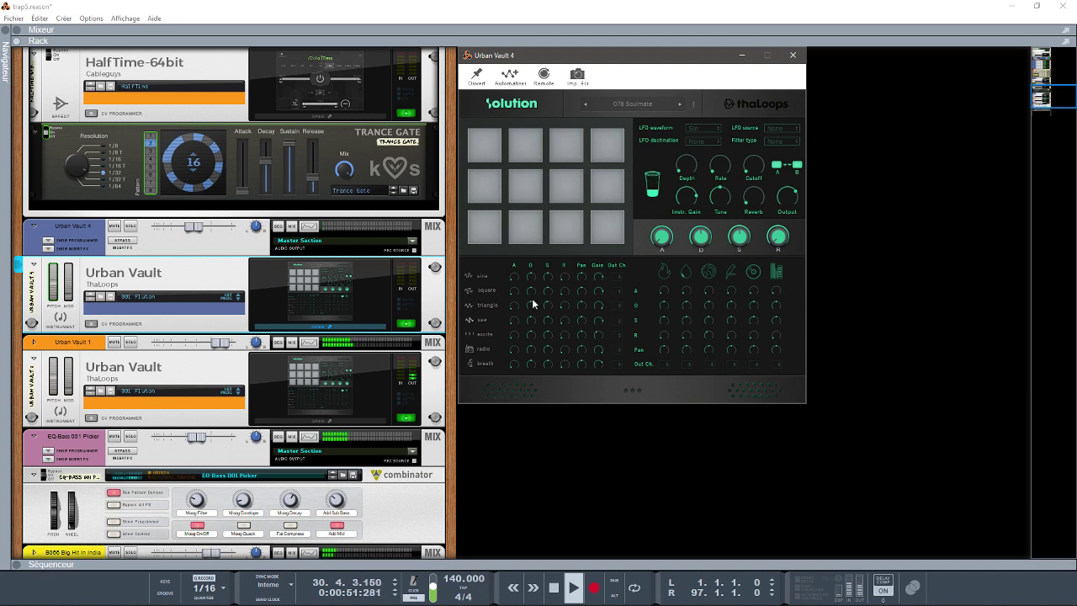
{"action": "left_click", "coordinate": [344, 419]}
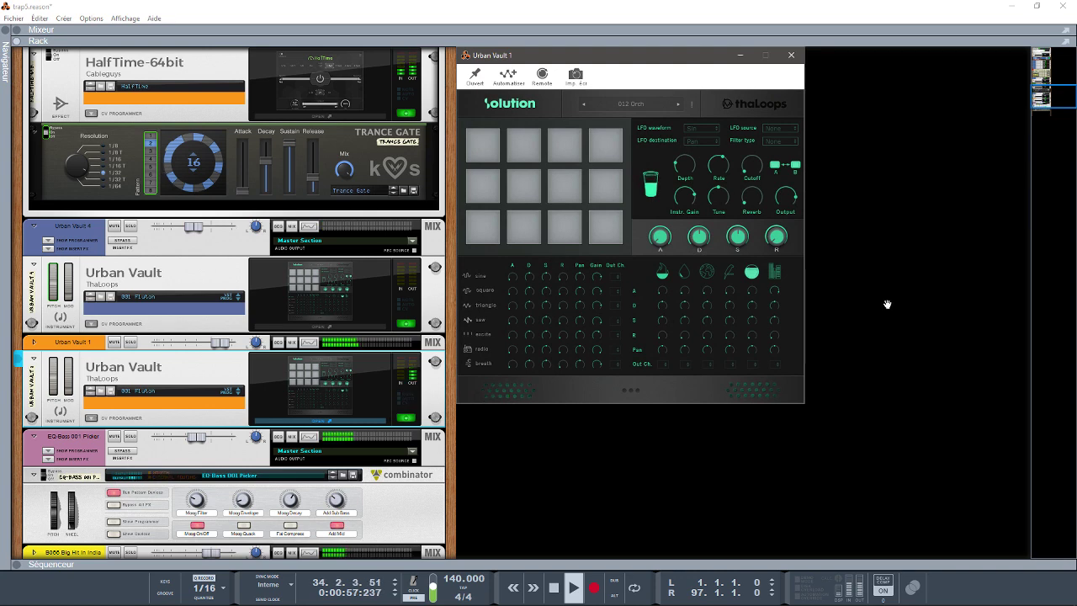
Show the devices inside the EQ-Bass 001 Picker Combinator during playback.
{"action": "left_click_drag", "start_coordinate": [1043, 89], "coordinate": [1046, 98]}
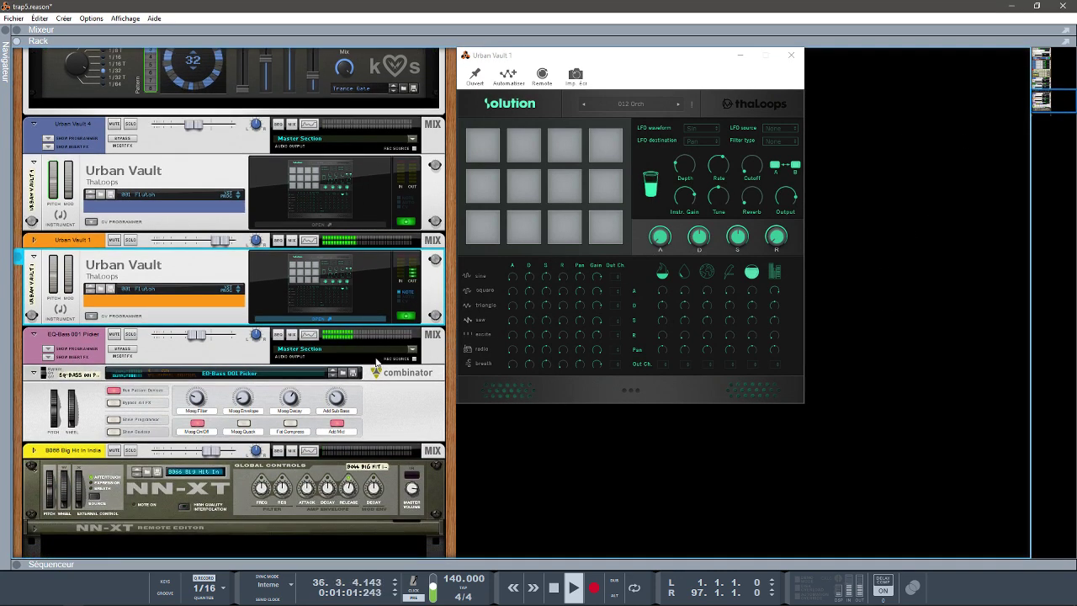
{"action": "left_click", "coordinate": [118, 433]}
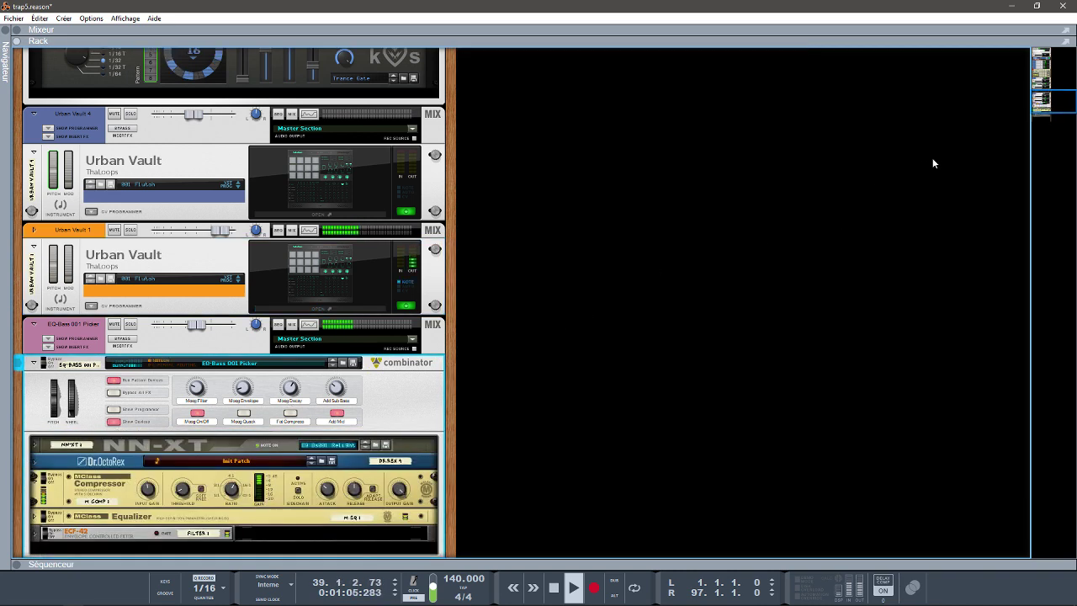
{"action": "left_click_drag", "start_coordinate": [1051, 100], "coordinate": [1051, 107]}
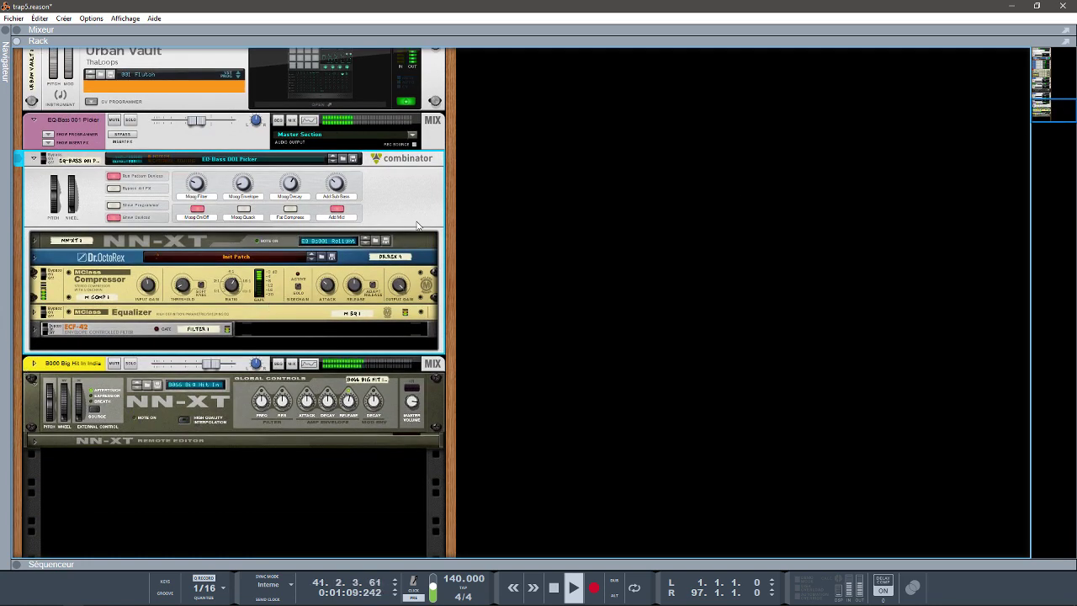
Show the sequencer and expand it to full view to follow the whole arrangement during playback.
{"action": "left_click", "coordinate": [18, 567]}
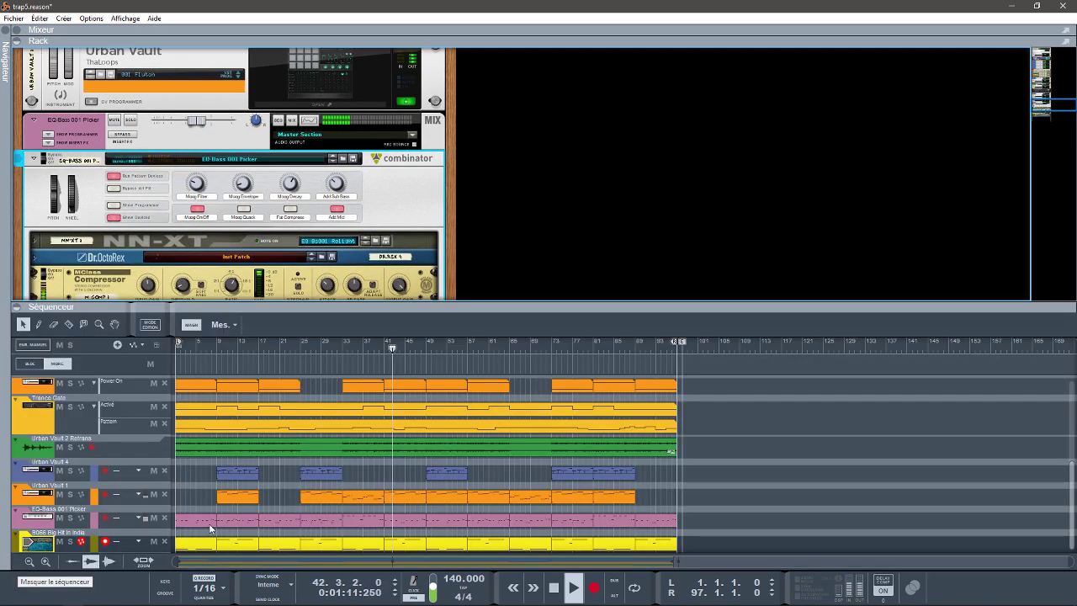
{"action": "left_click", "coordinate": [481, 194]}
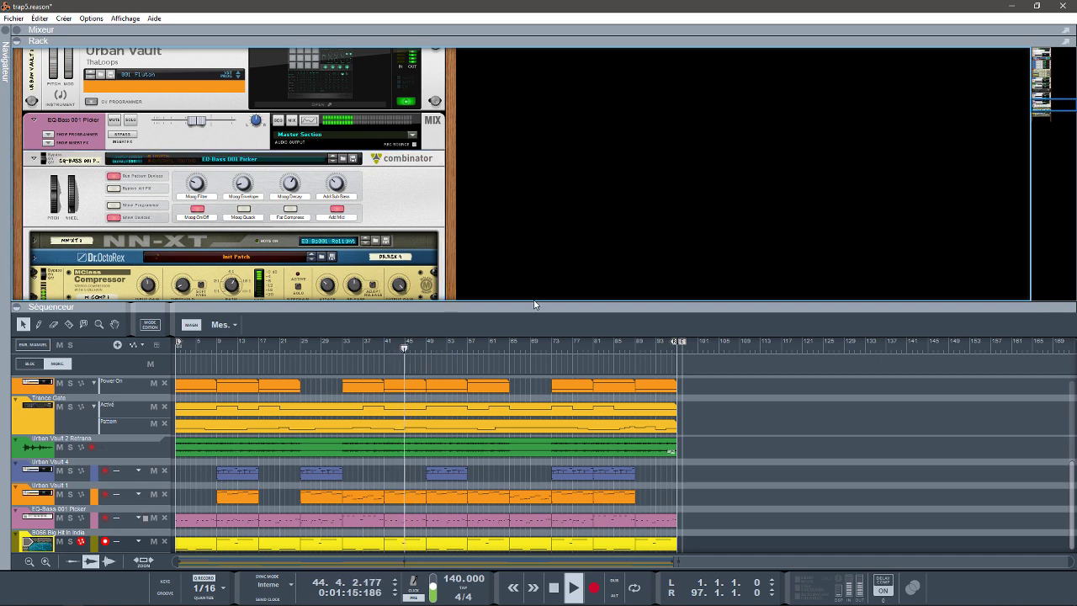
{"action": "key", "text": "F6"}
{"action": "key", "text": "F7"}
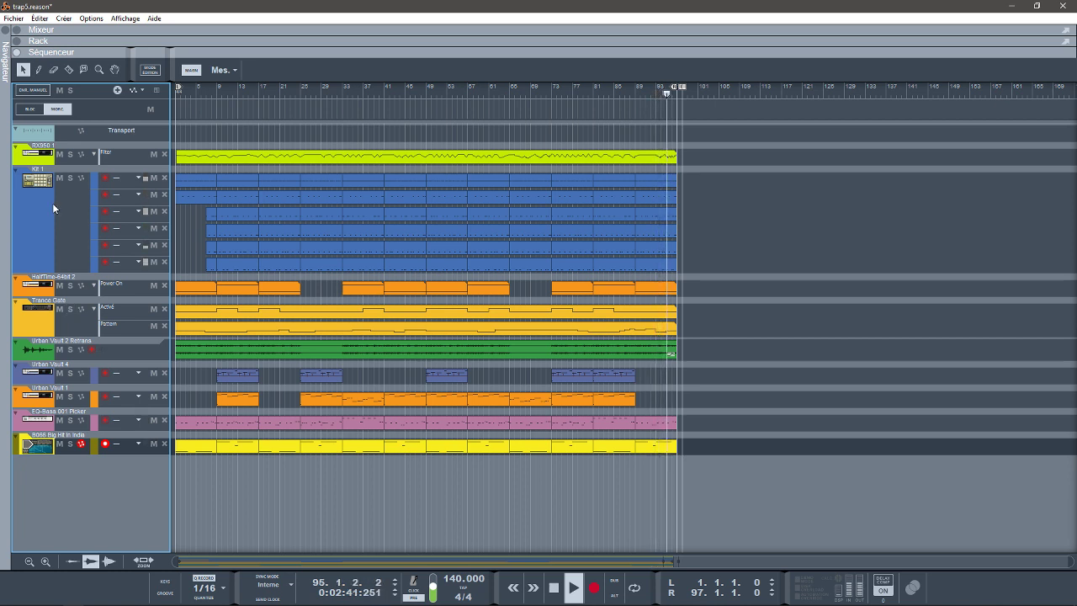
Stop the song and return to a full rack view with the sequencer hidden.
{"action": "left_click", "coordinate": [26, 42]}
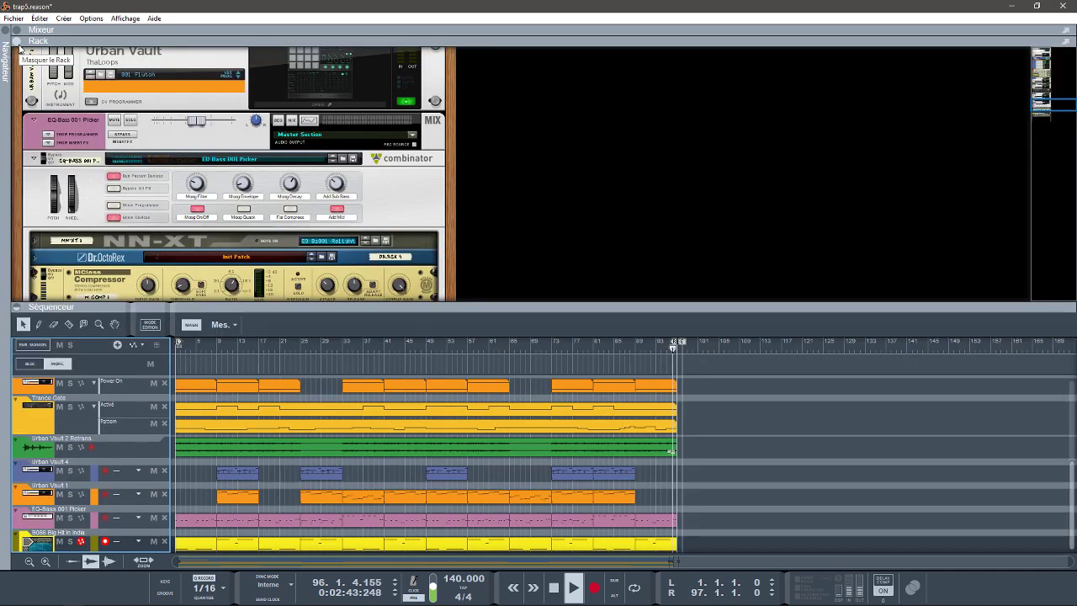
{"action": "key", "text": "space"}
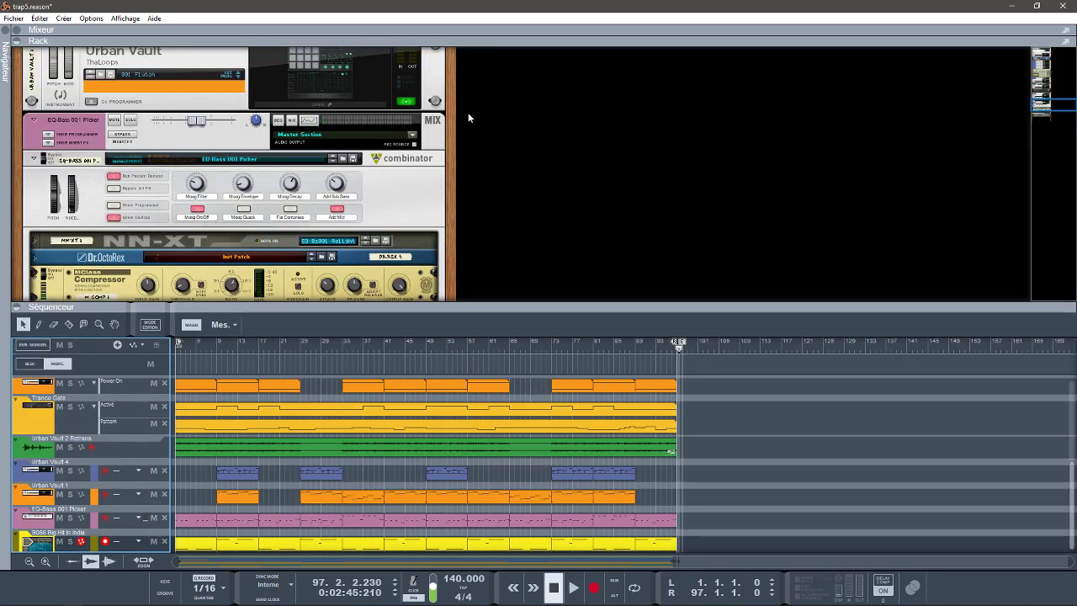
{"action": "left_click_drag", "start_coordinate": [1058, 110], "coordinate": [1047, 54]}
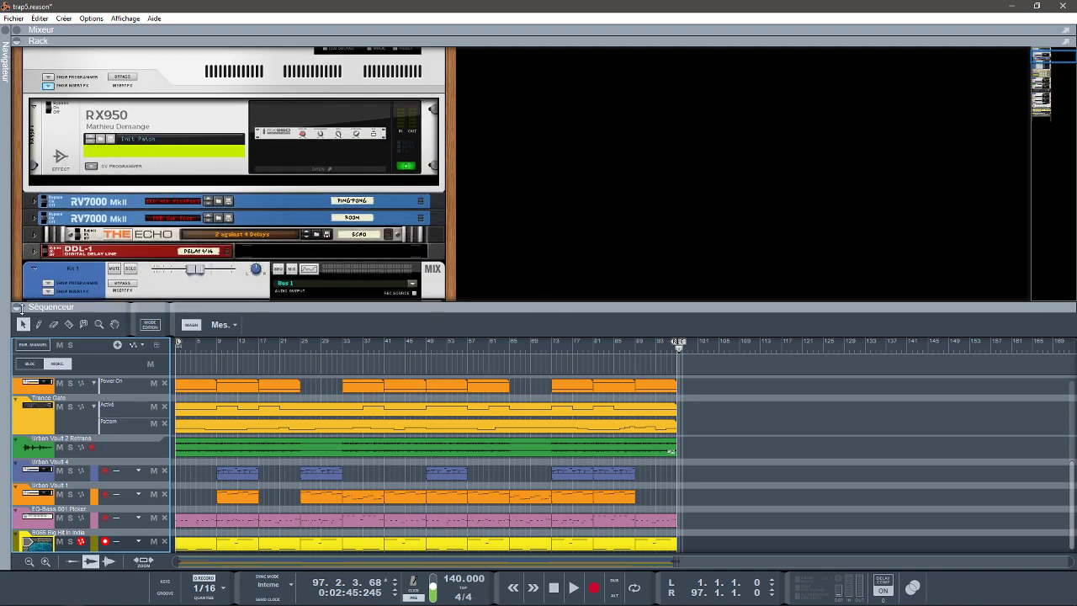
{"action": "left_click", "coordinate": [18, 308]}
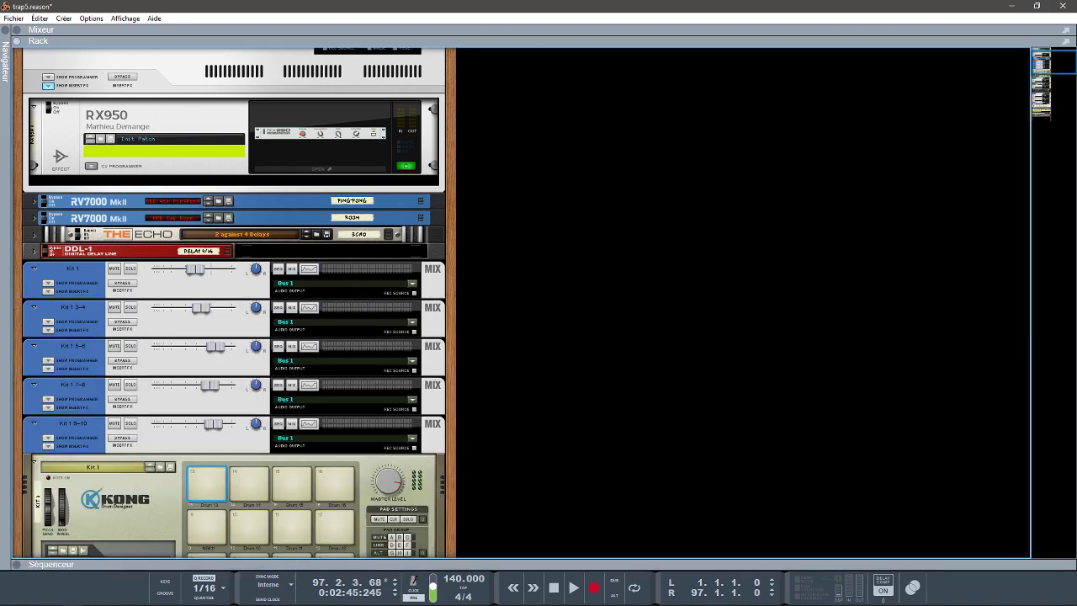
Solo the Urban Vault 2 Retrans audio track and play the song from the start.
{"action": "left_click_drag", "start_coordinate": [1054, 64], "coordinate": [1040, 88]}
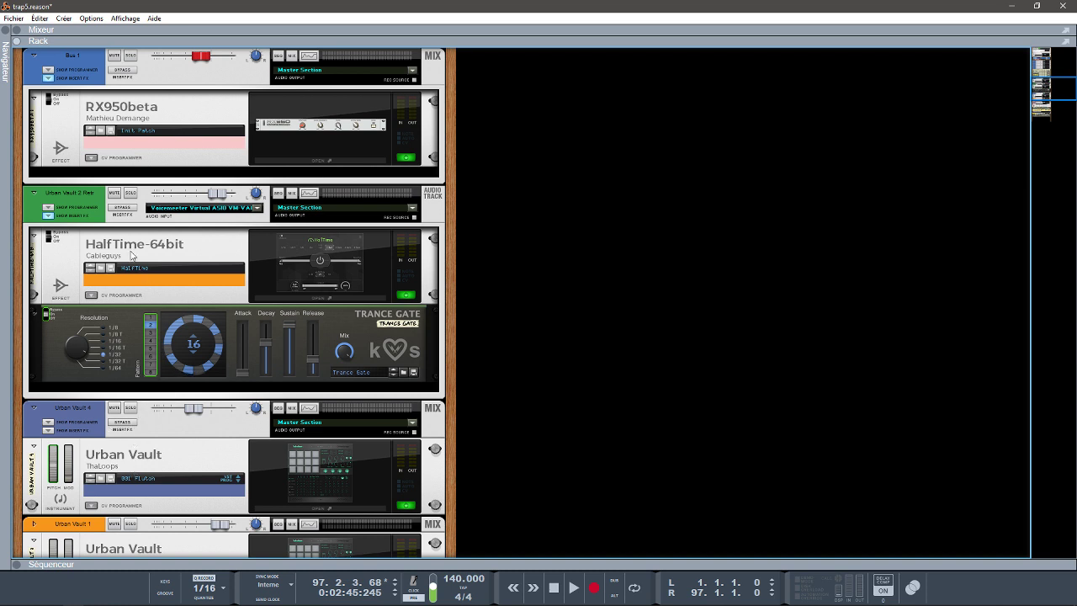
{"action": "left_click", "coordinate": [131, 194]}
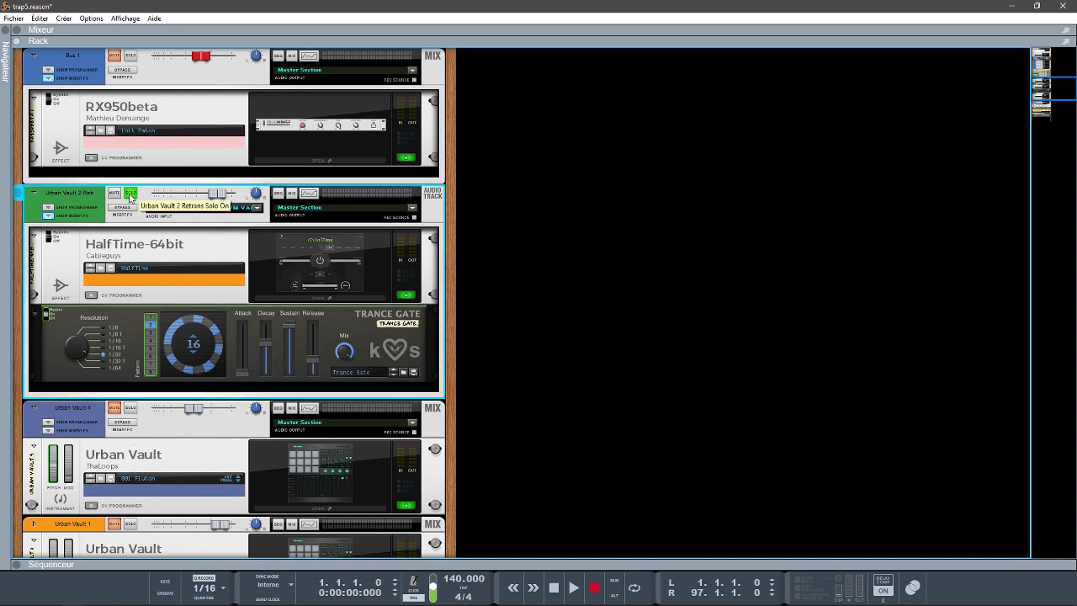
{"action": "key", "text": "space"}
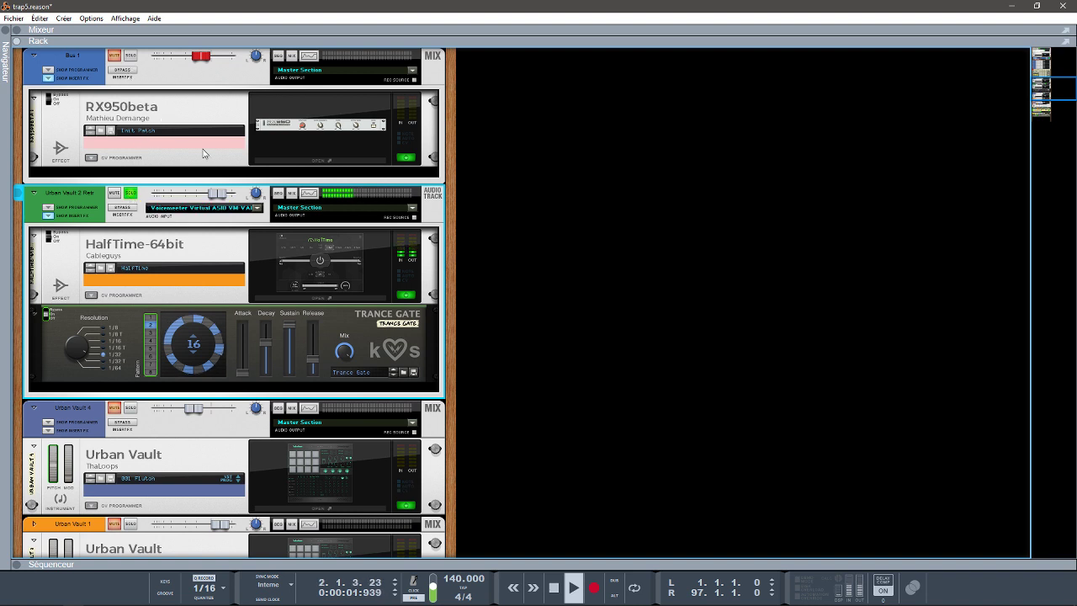
Open the HalfTime-64bit interface with the sequencer shown, and enlarge the rack area to reveal the Trance Gate.
{"action": "left_click", "coordinate": [16, 565]}
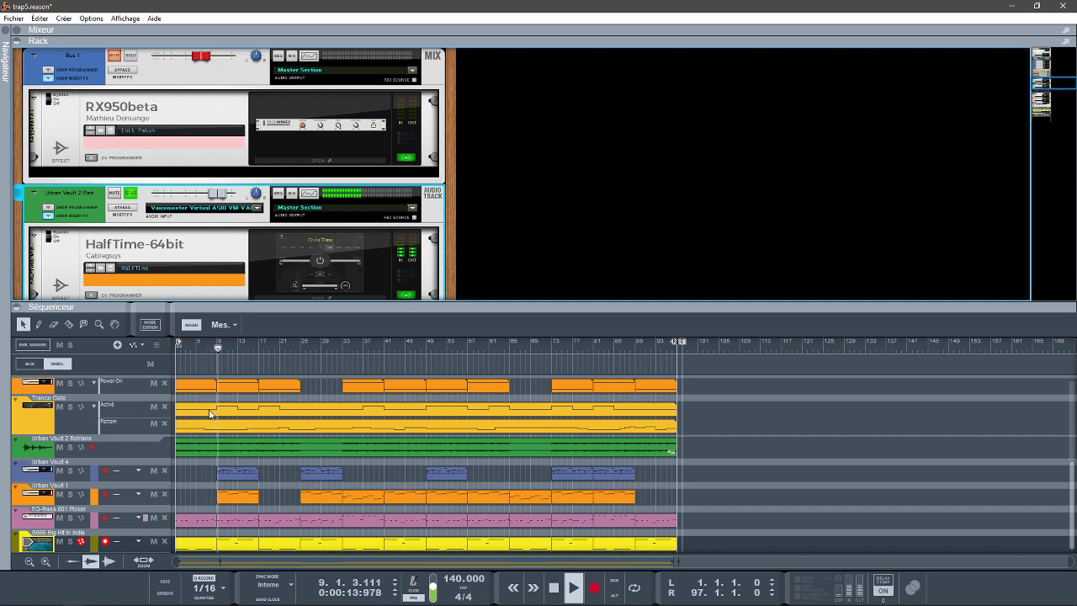
{"action": "left_click", "coordinate": [320, 243]}
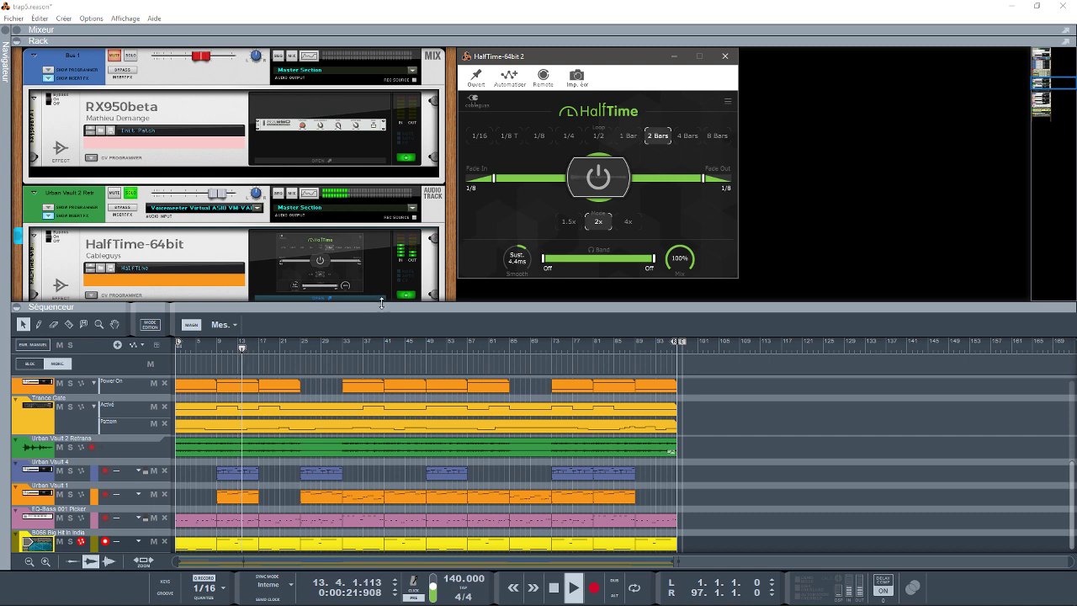
{"action": "left_click_drag", "start_coordinate": [372, 301], "coordinate": [383, 384]}
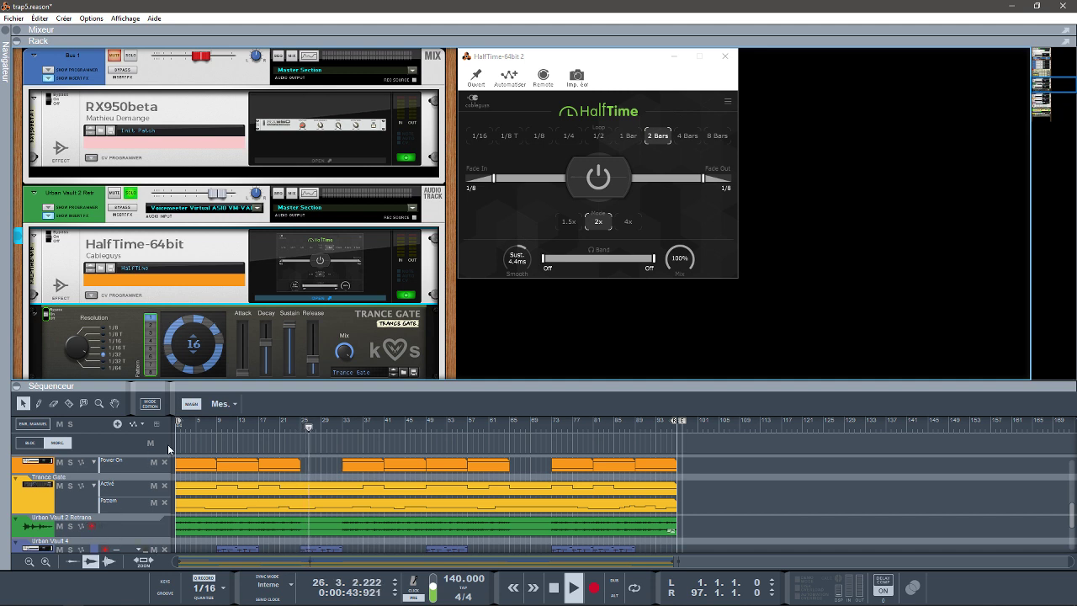
Turn off solo on the Urban Vault 2 Retrans track and open the Urban Vault 1 instrument's interface.
{"action": "left_click", "coordinate": [131, 193]}
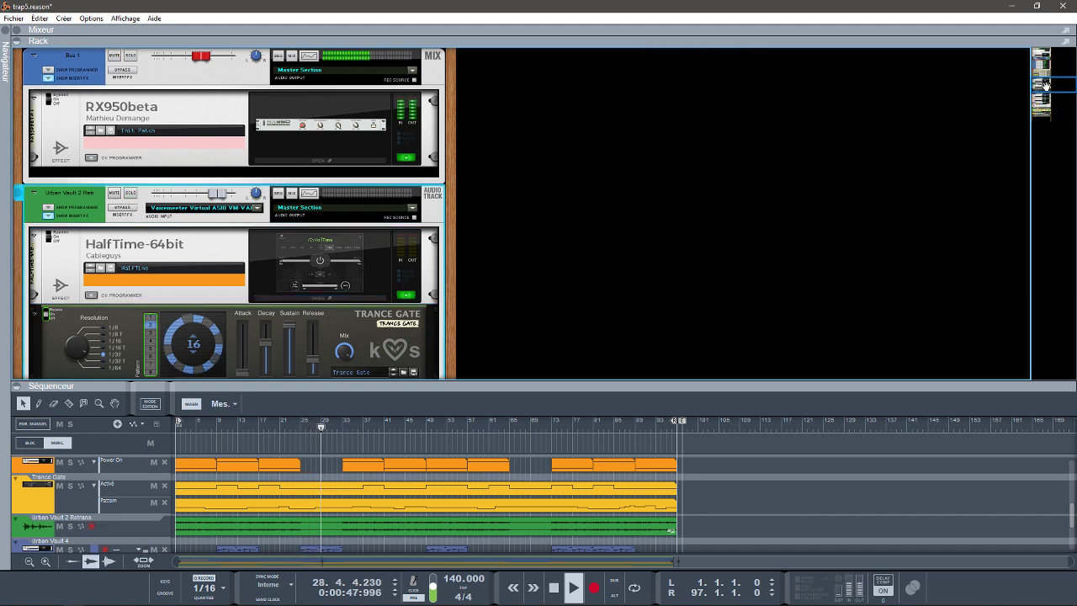
{"action": "left_click_drag", "start_coordinate": [1057, 83], "coordinate": [1064, 101]}
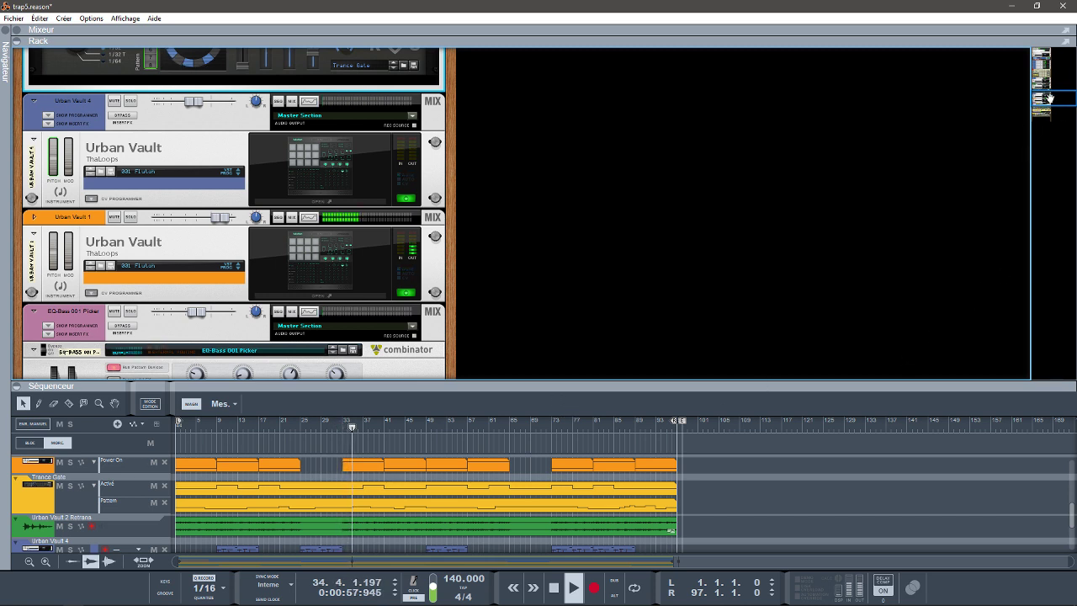
{"action": "mouse_move", "coordinate": [1049, 97]}
{"action": "left_mouse_down"}
{"action": "mouse_move", "coordinate": [1067, 112]}
{"action": "mouse_move", "coordinate": [1057, 100]}
{"action": "left_mouse_up"}
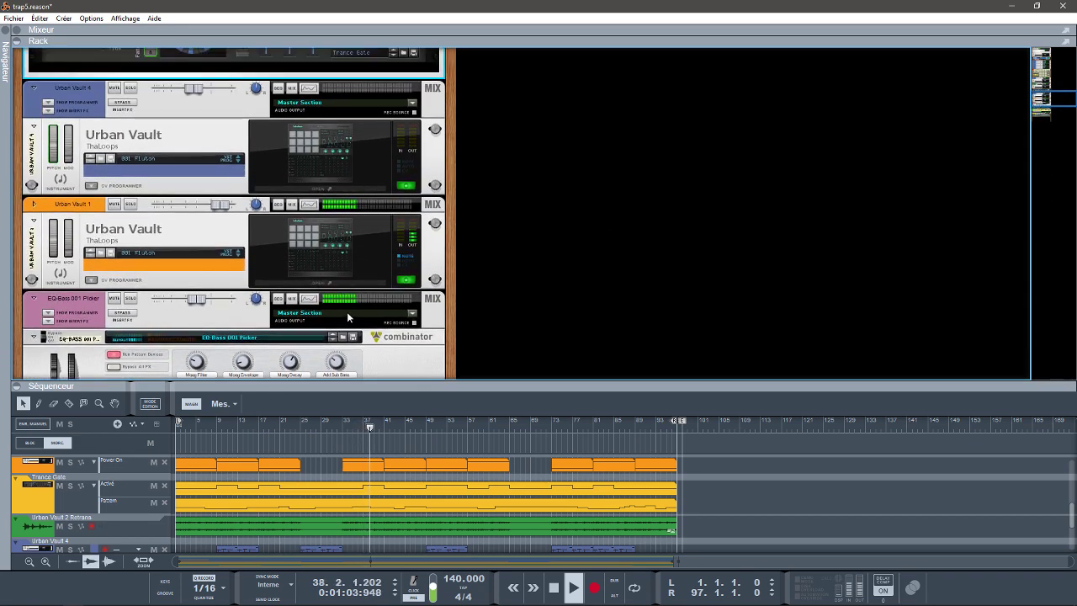
{"action": "left_click", "coordinate": [355, 284]}
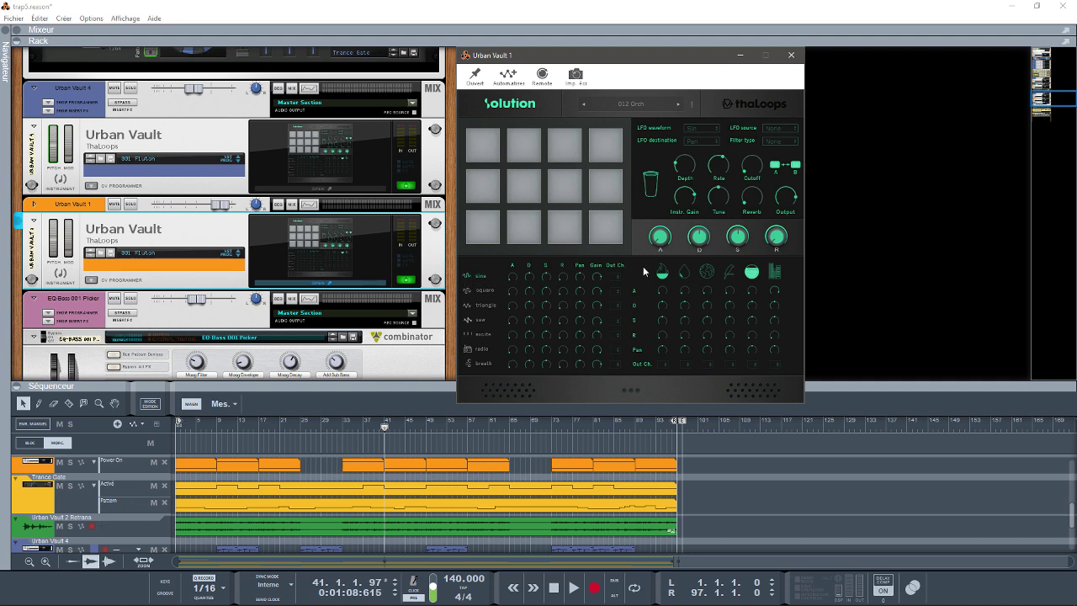
Create a new song and close trap5.reason without saving its changes.
{"action": "left_click", "coordinate": [17, 18]}
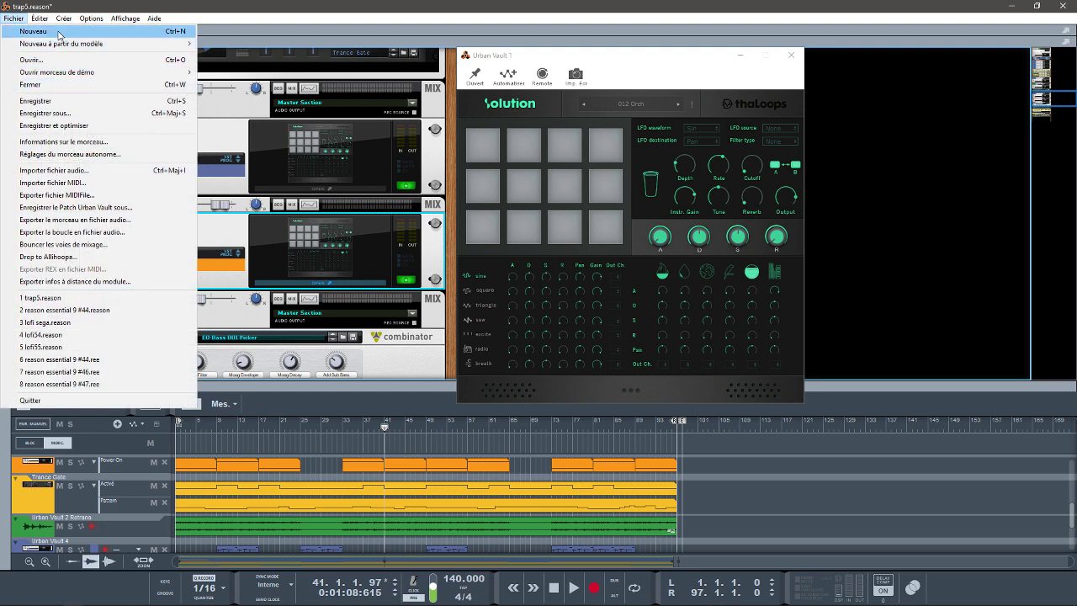
{"action": "key", "text": "Escape"}
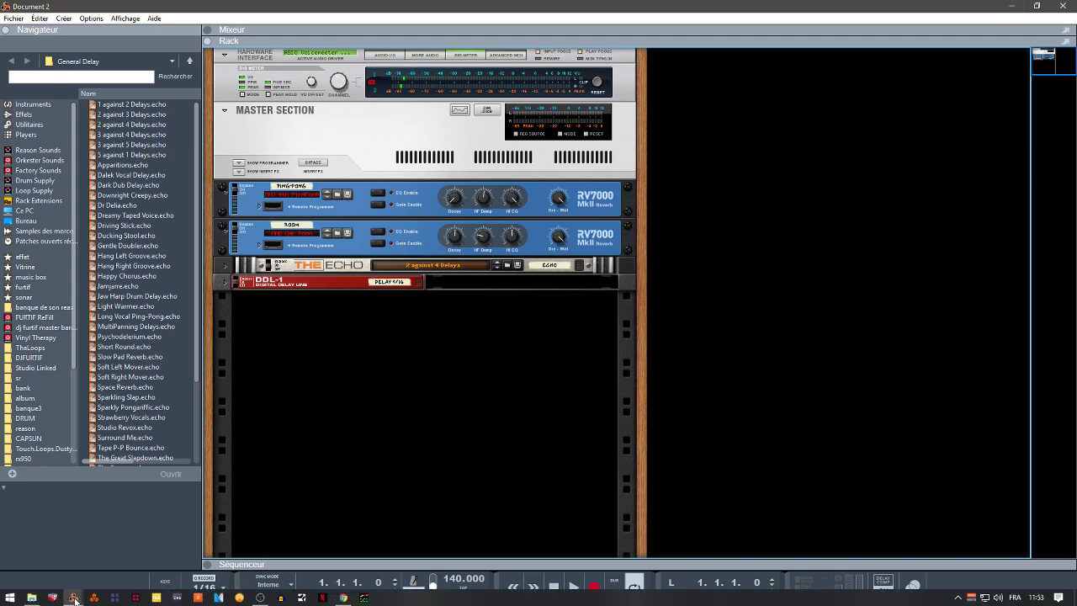
{"action": "mouse_move", "coordinate": [73, 597]}
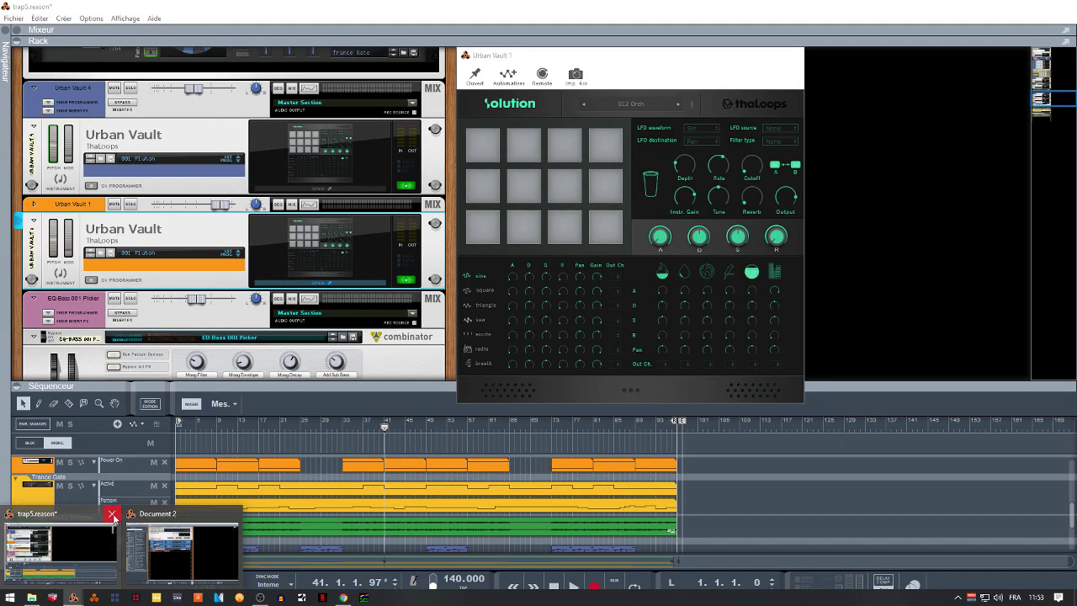
{"action": "left_click", "coordinate": [113, 515]}
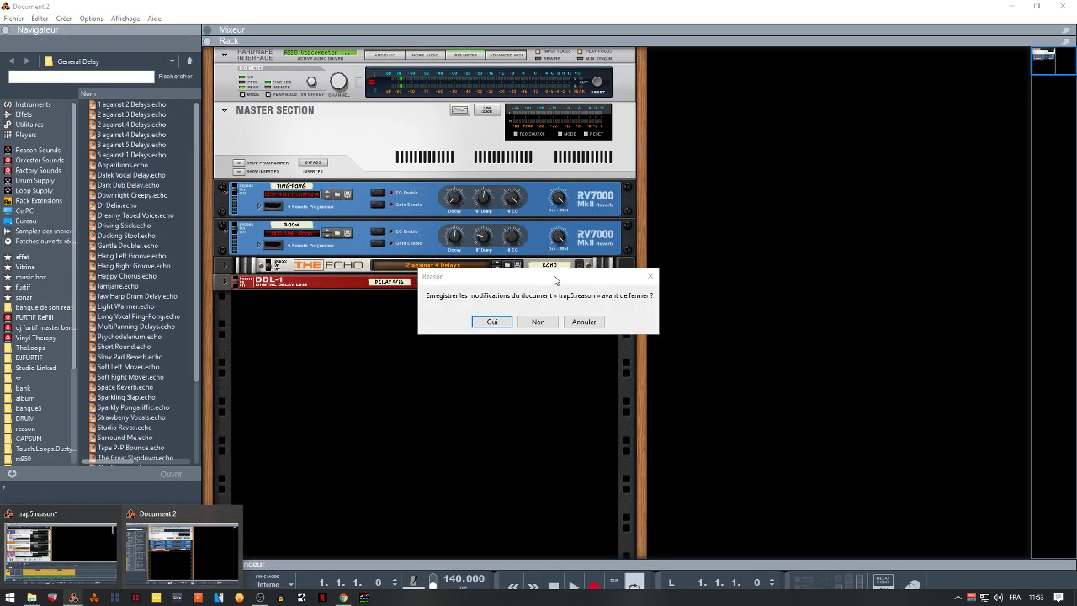
{"action": "left_click", "coordinate": [538, 322]}
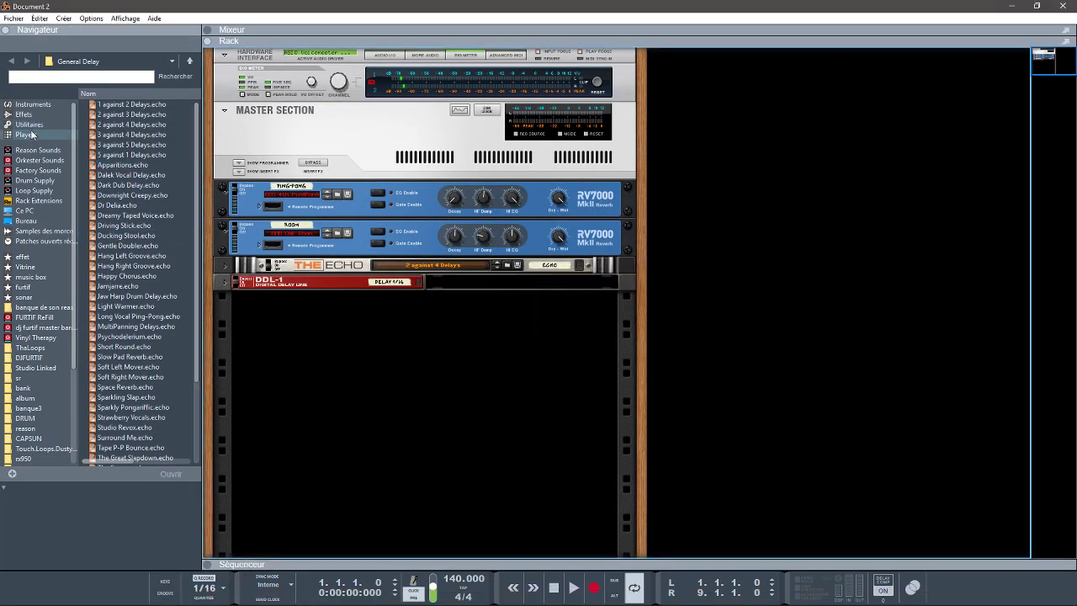
Add the ThaLoops Urban Vault instrument to the new song's rack and move its window beside the rack.
{"action": "left_click", "coordinate": [33, 103]}
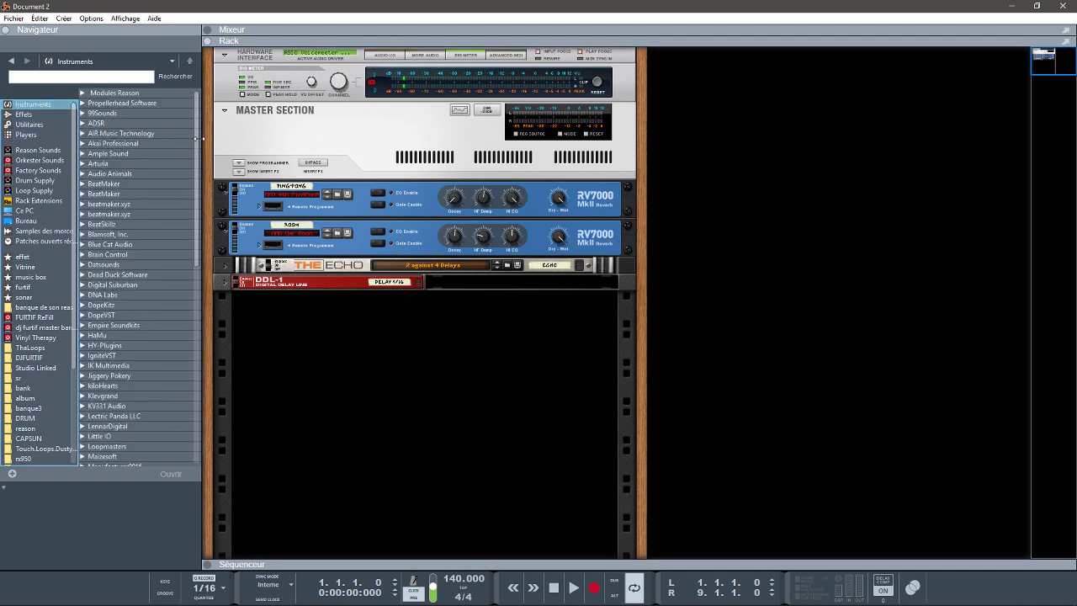
{"action": "left_click_drag", "start_coordinate": [197, 143], "coordinate": [242, 414]}
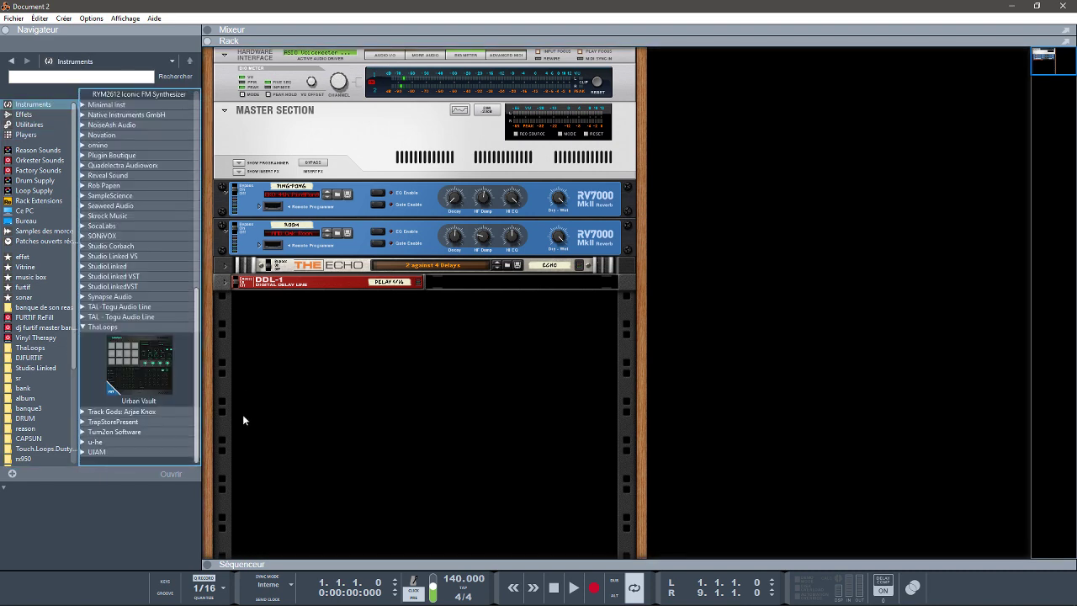
{"action": "left_click_drag", "start_coordinate": [139, 363], "coordinate": [504, 340]}
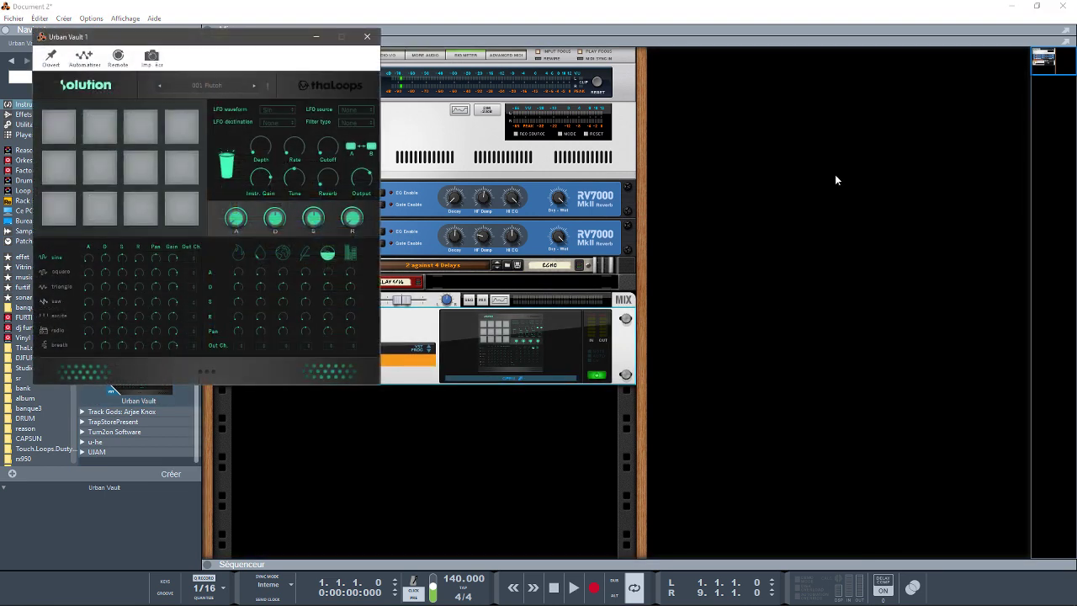
{"action": "left_click_drag", "start_coordinate": [215, 35], "coordinate": [839, 60]}
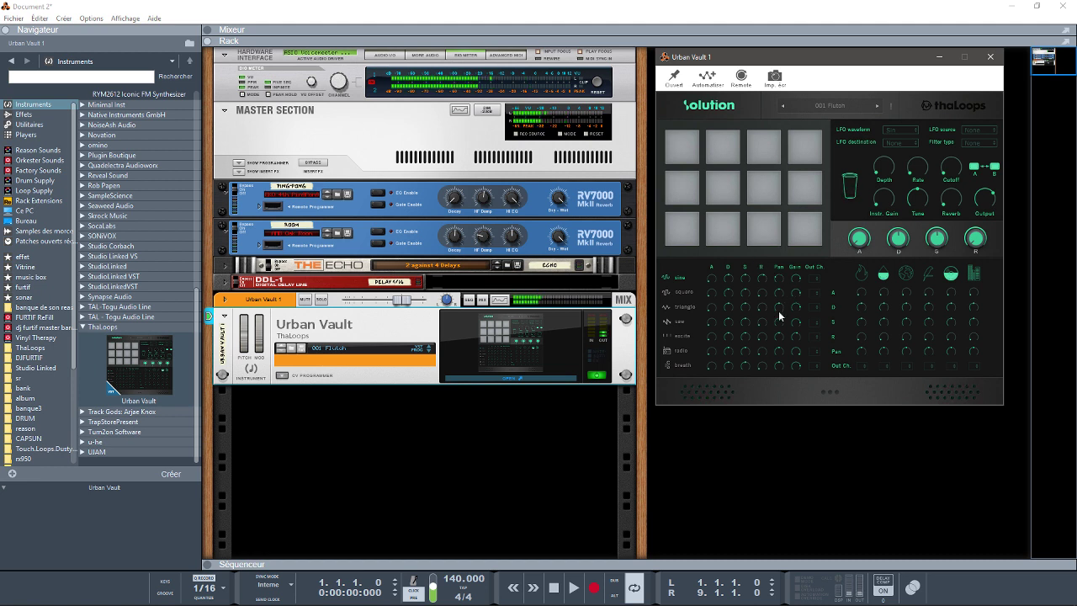
Add a mix channel below the Urban Vault instrument, select the instrument and flip the rack to its rear side.
{"action": "left_click", "coordinate": [813, 277]}
{"action": "left_click", "coordinate": [823, 291]}
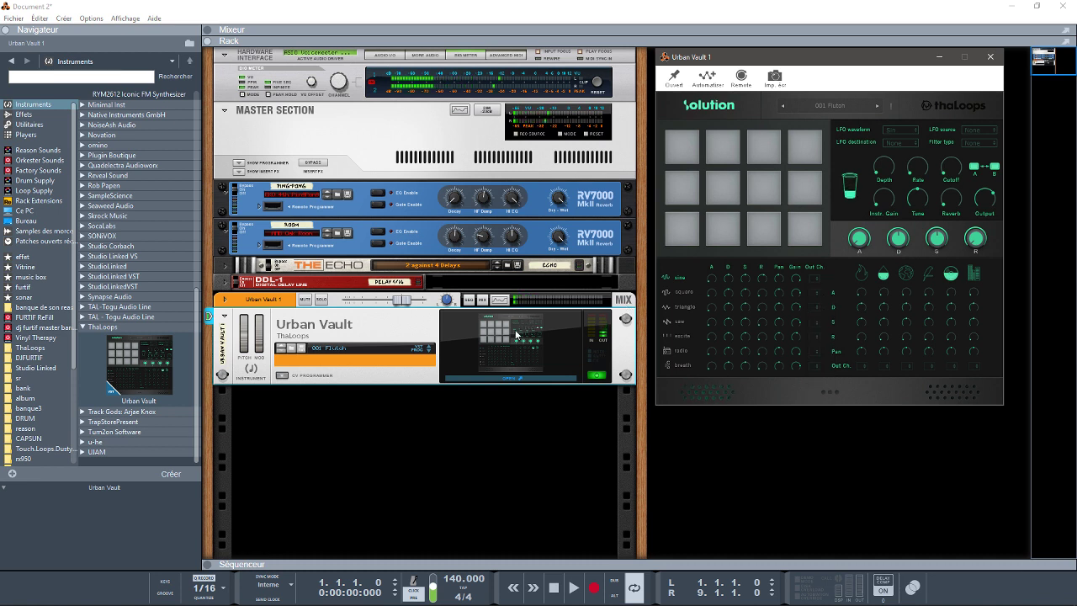
{"action": "left_click", "coordinate": [883, 274]}
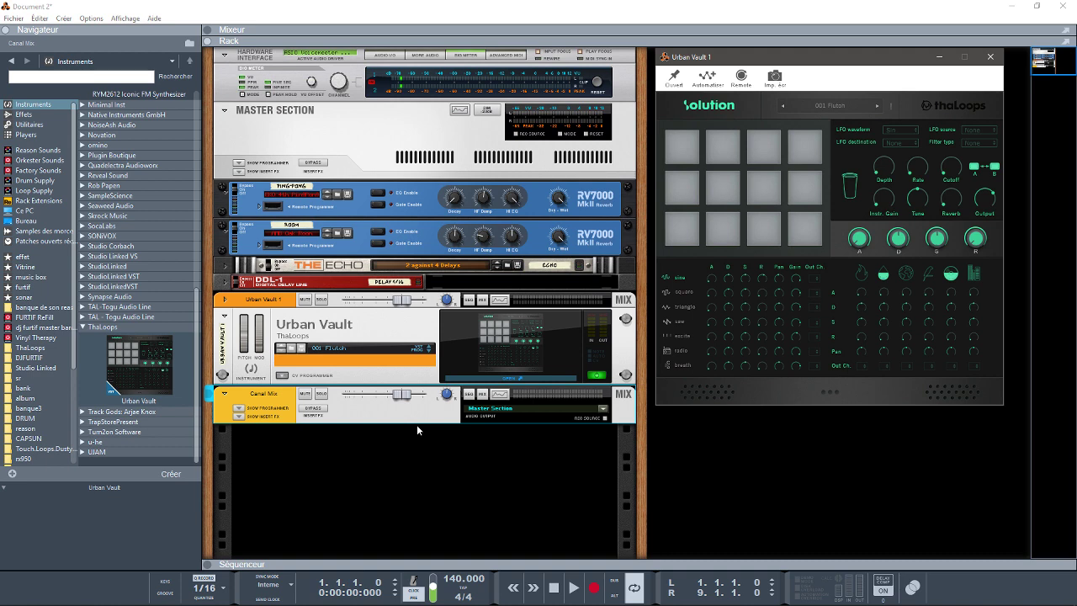
{"action": "left_click", "coordinate": [307, 366]}
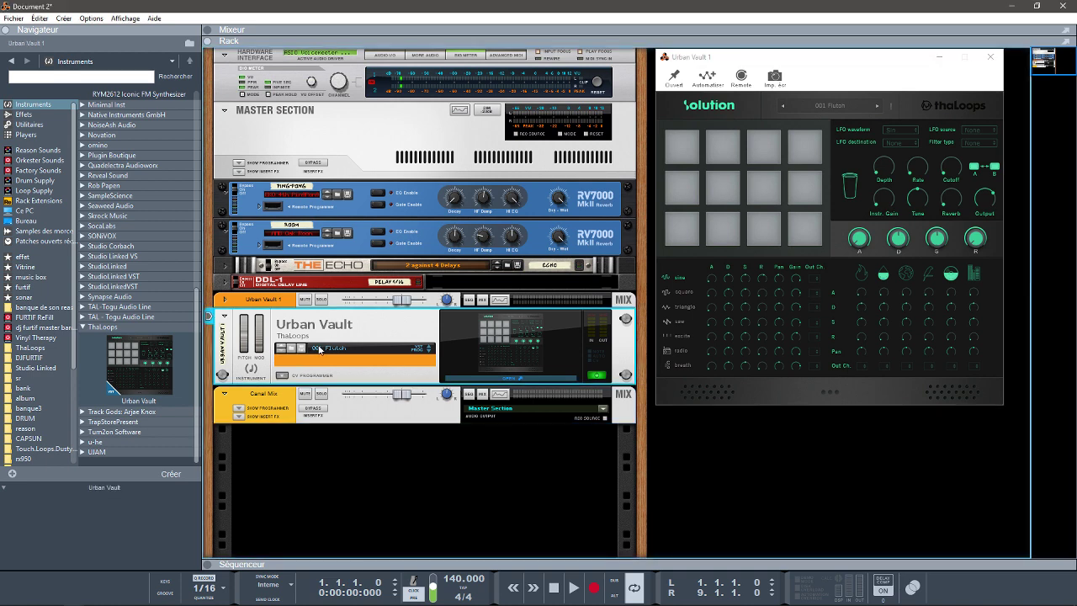
{"action": "key", "text": "Tab"}
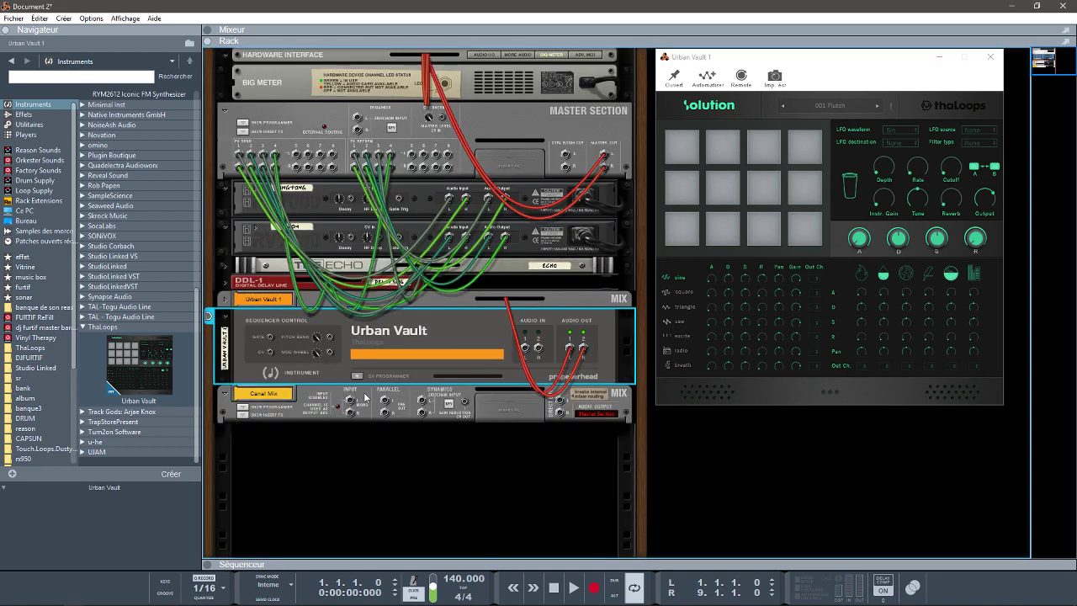
Cable Urban Vault's optional audio outputs 3 and 4 to the second mix channel's input, and flip the rack to the front.
{"action": "left_click", "coordinate": [358, 376]}
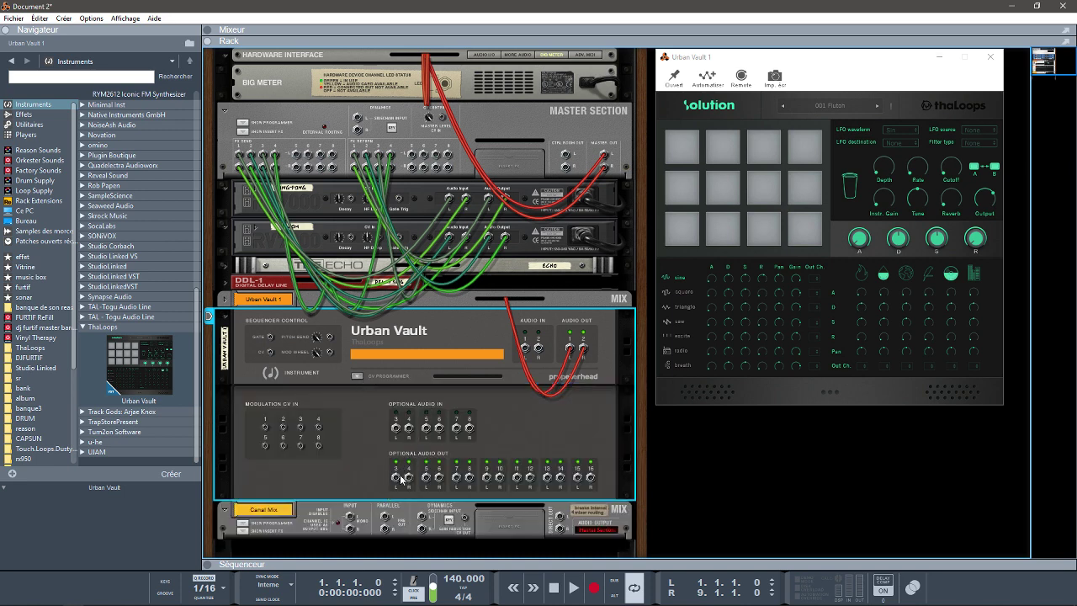
{"action": "left_click_drag", "start_coordinate": [397, 478], "coordinate": [355, 496]}
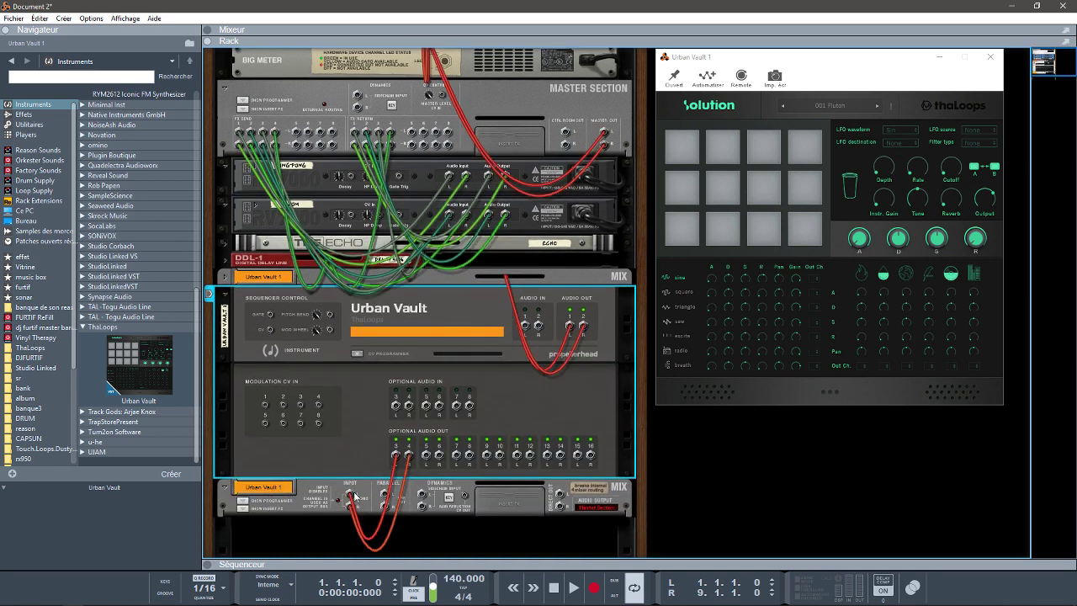
{"action": "key", "text": "Tab"}
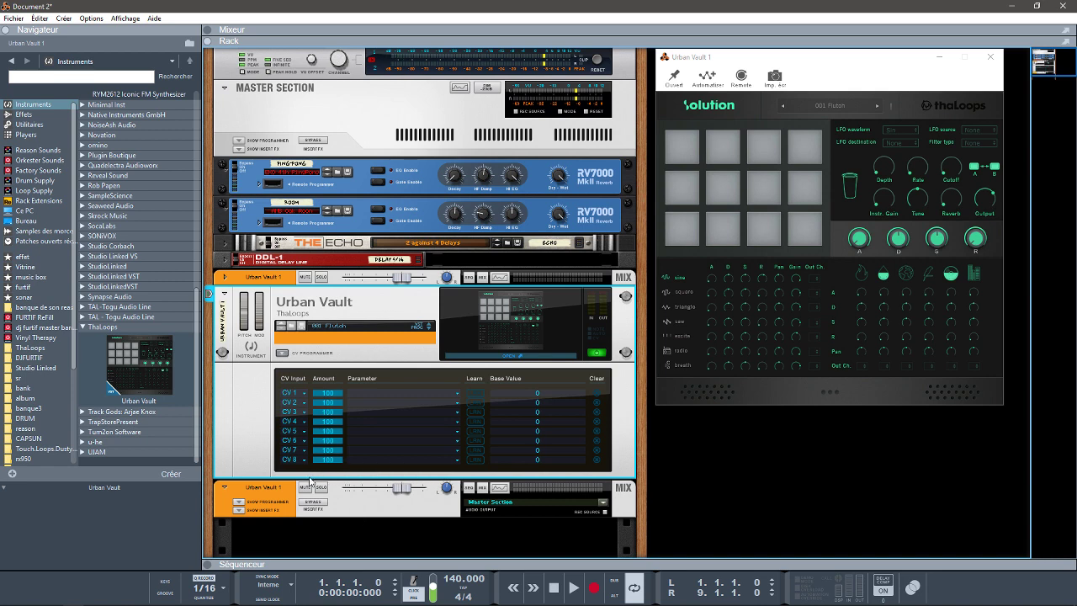
Solo the mix channel below Urban Vault and show its insert effects section.
{"action": "left_click", "coordinate": [321, 487]}
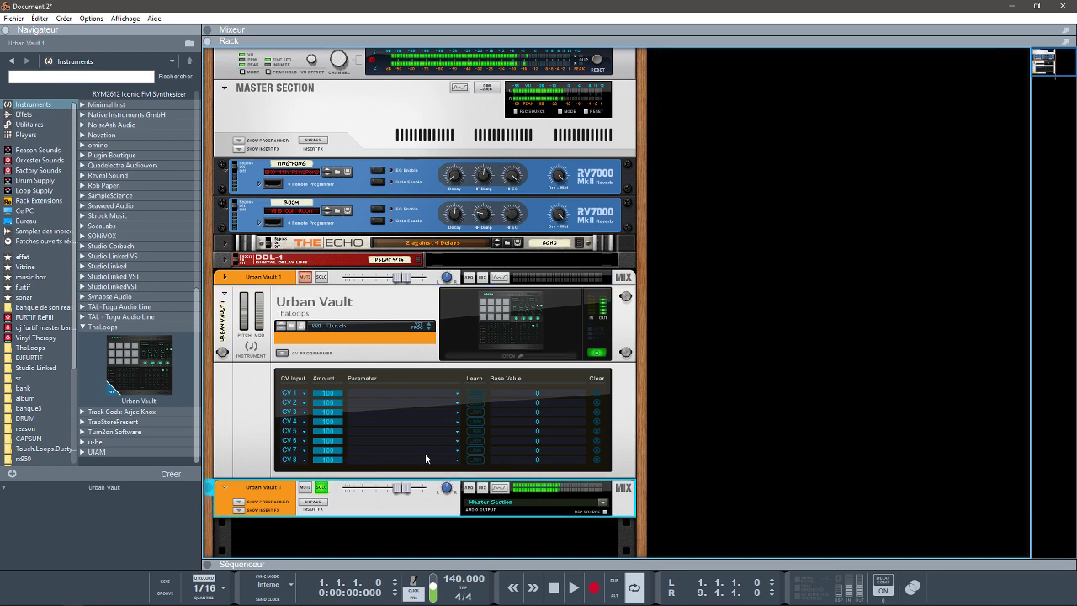
{"action": "left_click", "coordinate": [238, 510]}
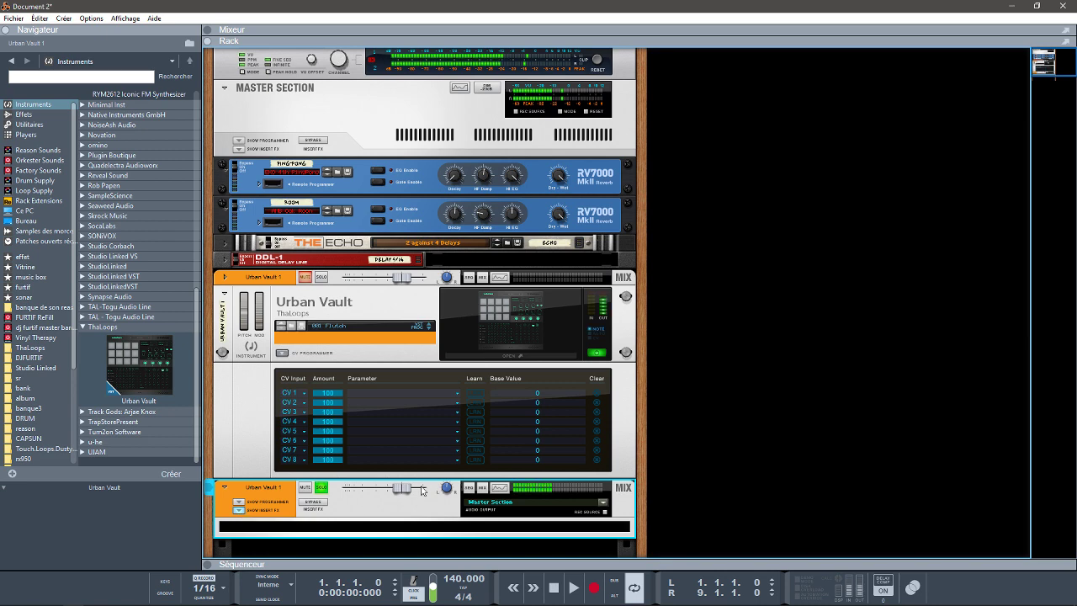
Add the Arturia M12-Filter effect to the second mix channel's insert section.
{"action": "scroll", "coordinate": [199, 266], "scroll_direction": "up", "scroll_amount": 4}
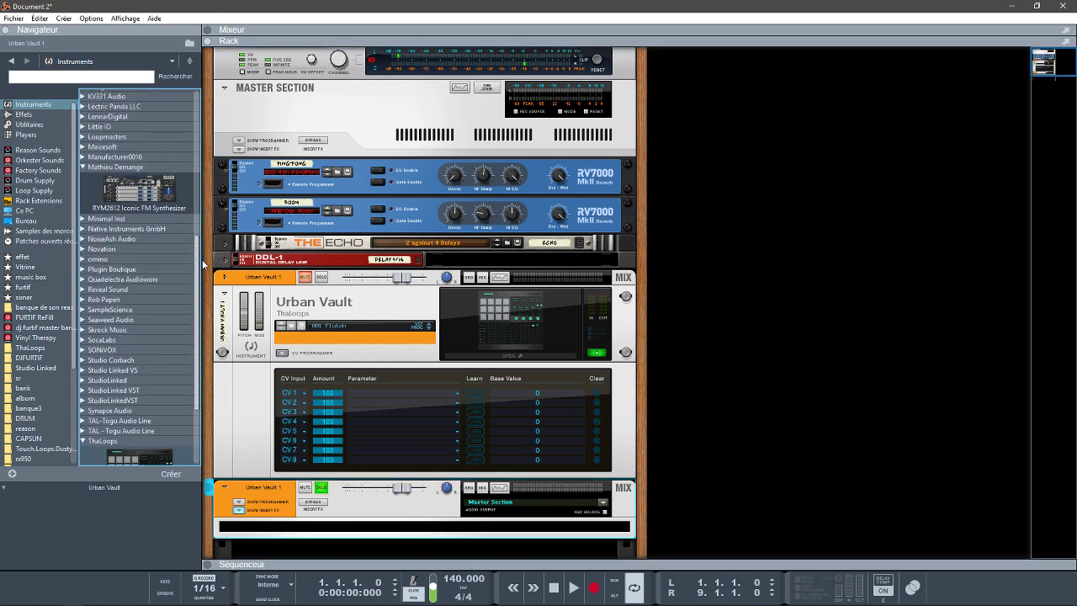
{"action": "scroll", "coordinate": [183, 201], "scroll_direction": "up", "scroll_amount": 10}
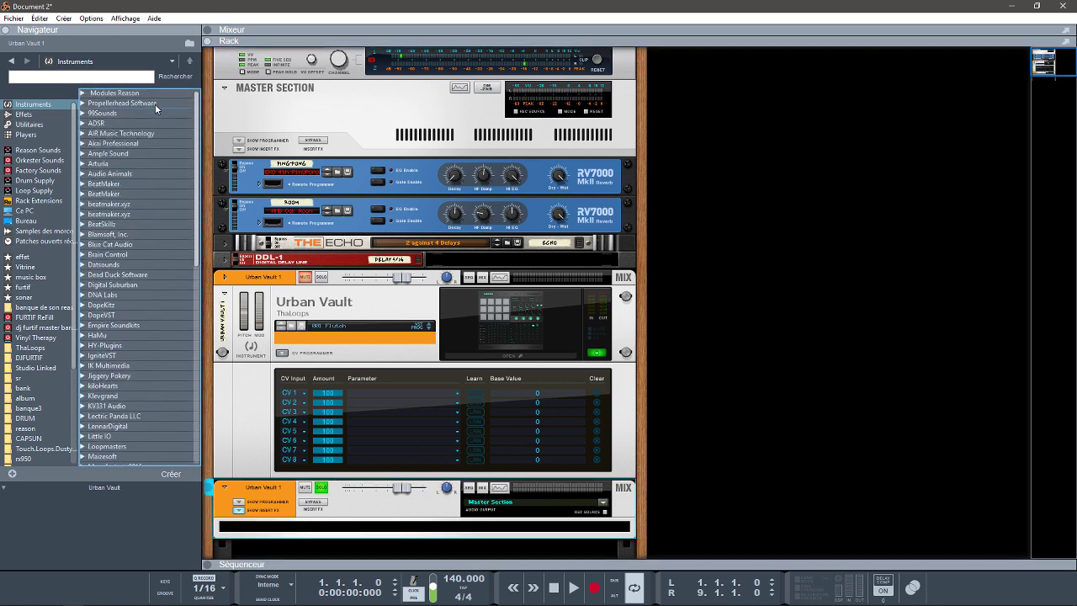
{"action": "left_click", "coordinate": [23, 114]}
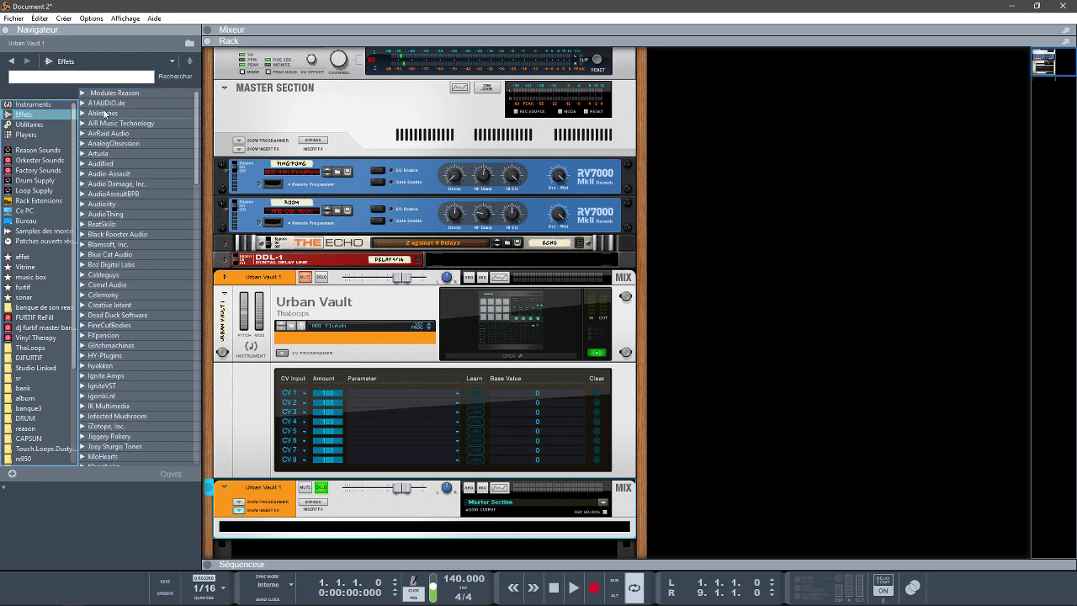
{"action": "left_click", "coordinate": [87, 154]}
{"action": "mouse_move", "coordinate": [142, 198]}
{"action": "left_mouse_down"}
{"action": "mouse_move", "coordinate": [207, 244]}
{"action": "mouse_move", "coordinate": [311, 539]}
{"action": "mouse_move", "coordinate": [322, 524]}
{"action": "mouse_move", "coordinate": [332, 530]}
{"action": "left_mouse_up"}
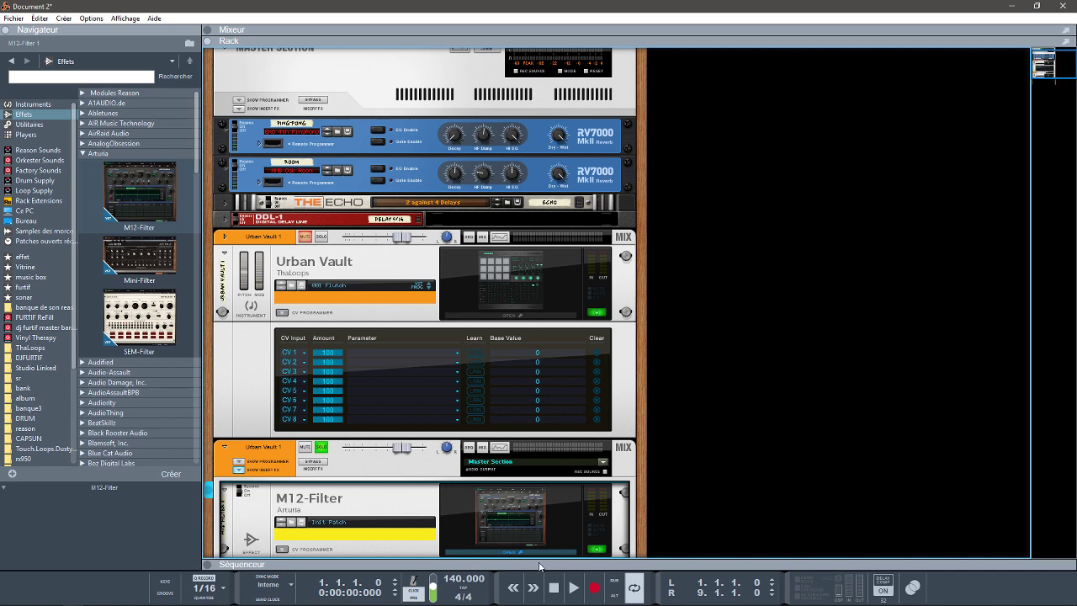
Open the M12-Filter interface, place it beside the rack and load the Synth preset Acid Blade.
{"action": "left_click", "coordinate": [540, 553]}
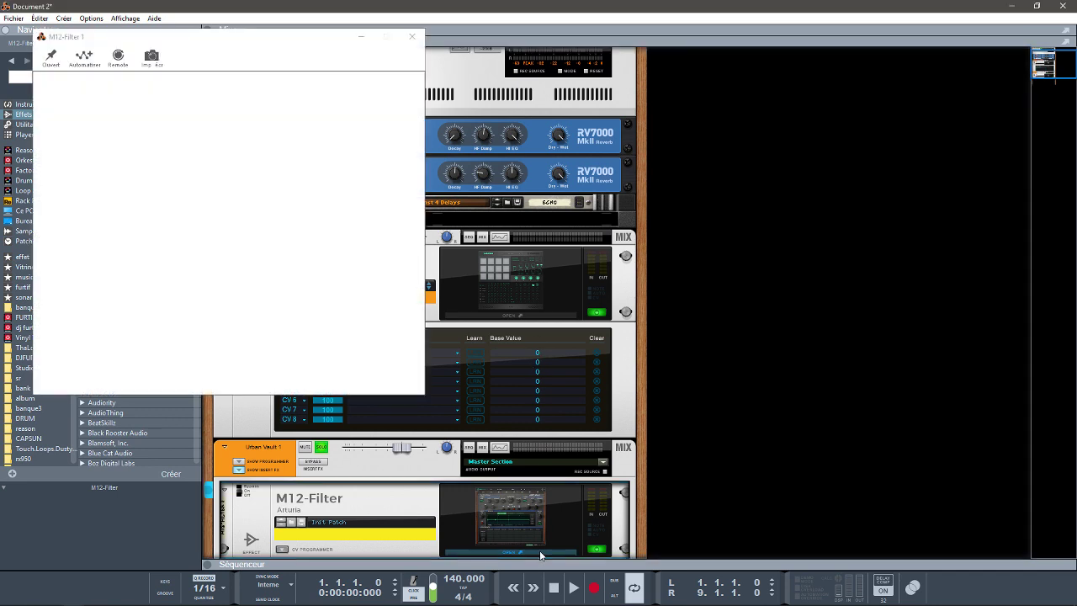
{"action": "left_click", "coordinate": [268, 29]}
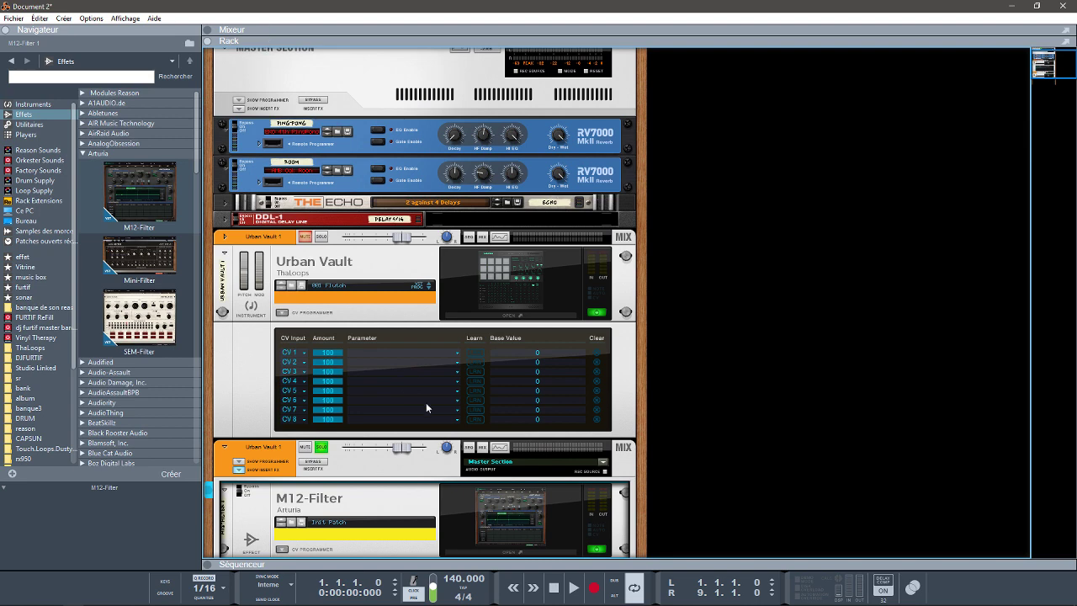
{"action": "left_click", "coordinate": [510, 552]}
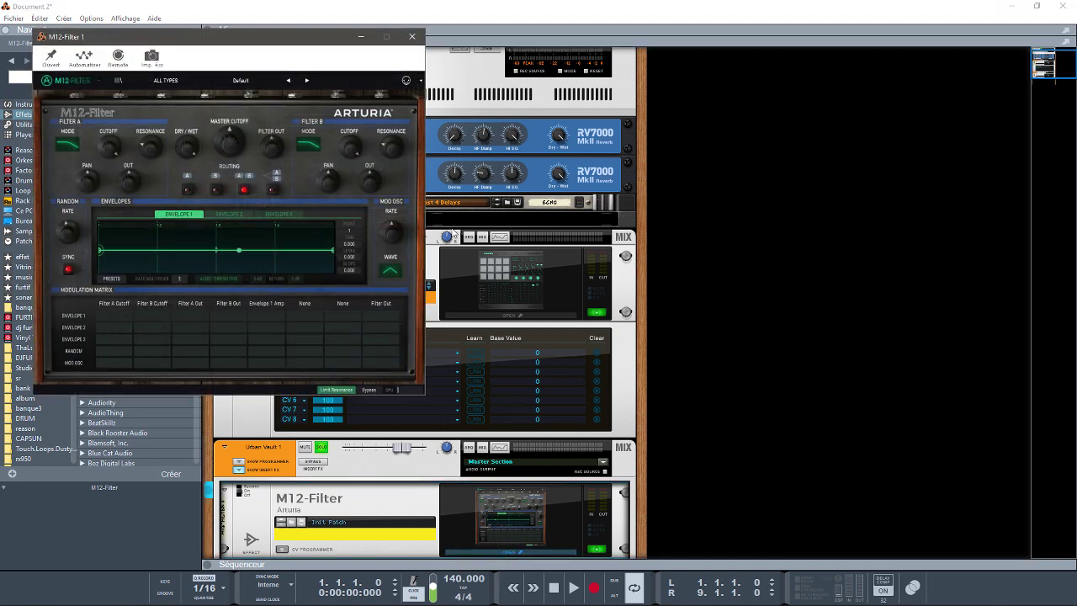
{"action": "left_click_drag", "start_coordinate": [261, 41], "coordinate": [857, 52]}
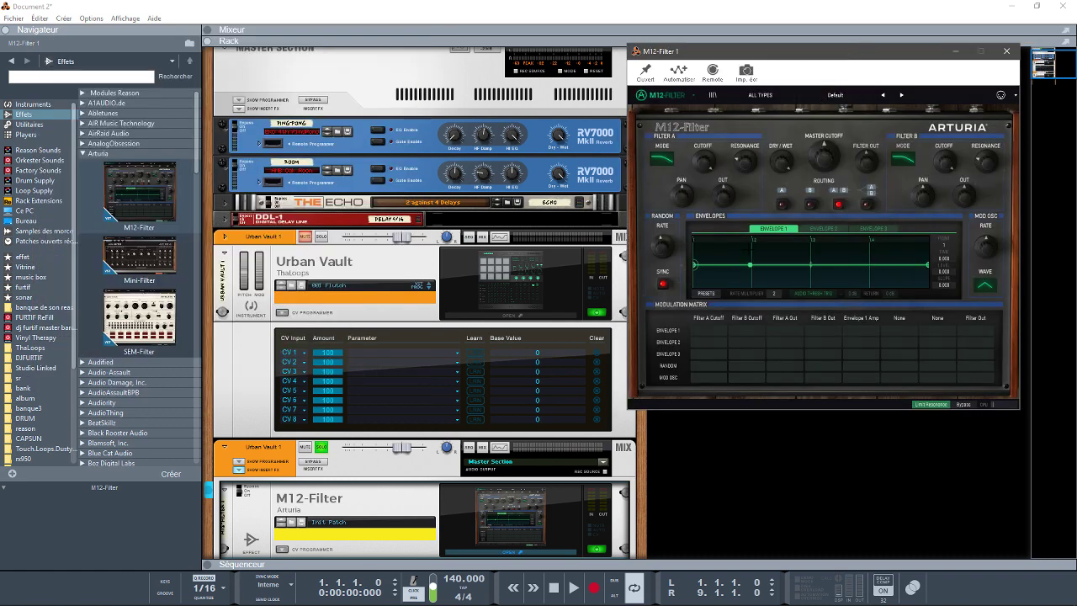
{"action": "left_click", "coordinate": [760, 94]}
{"action": "mouse_move", "coordinate": [757, 194]}
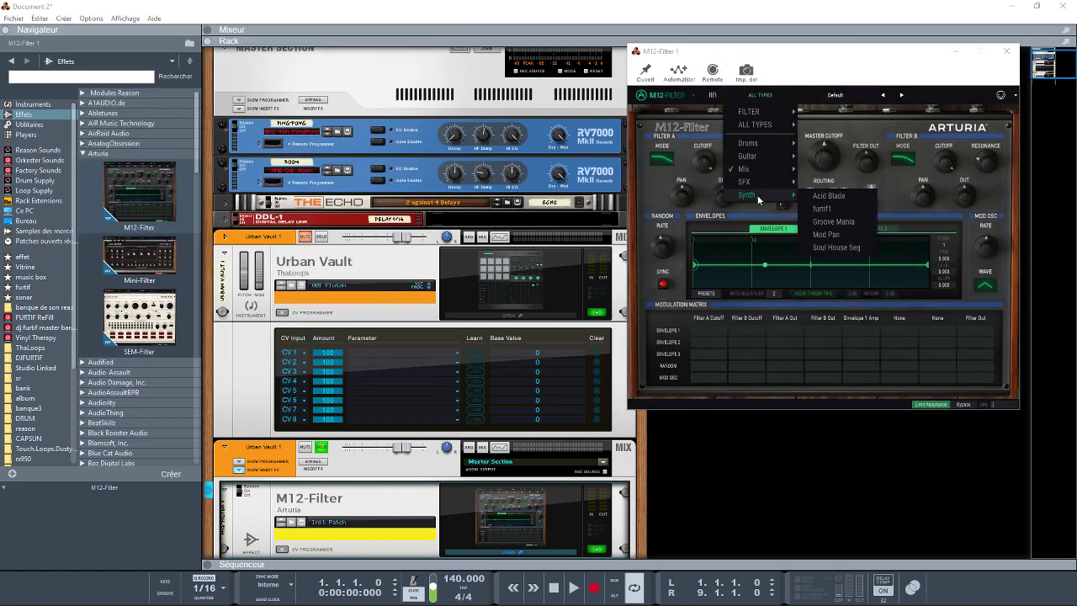
{"action": "left_click", "coordinate": [828, 196]}
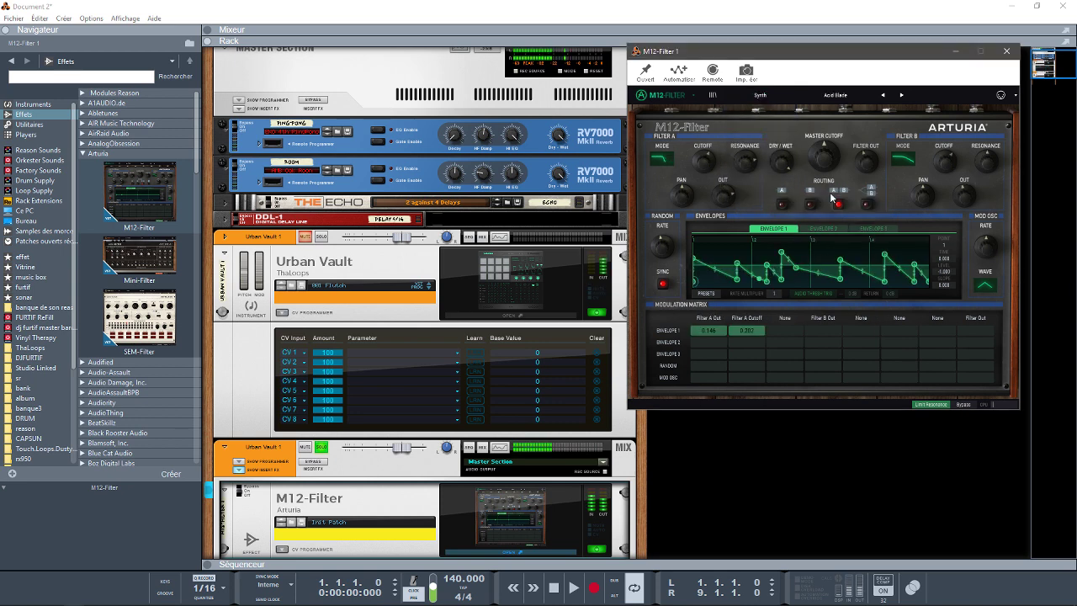
Turn off solo on the second mix channel and open the Urban Vault interface.
{"action": "left_click", "coordinate": [486, 316]}
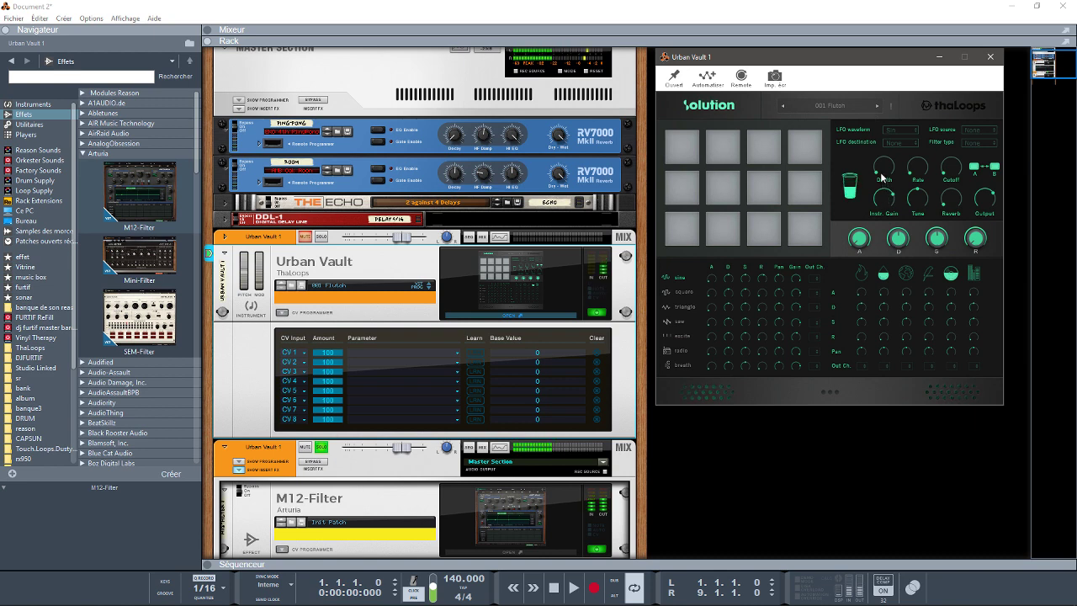
{"action": "left_click", "coordinate": [321, 446]}
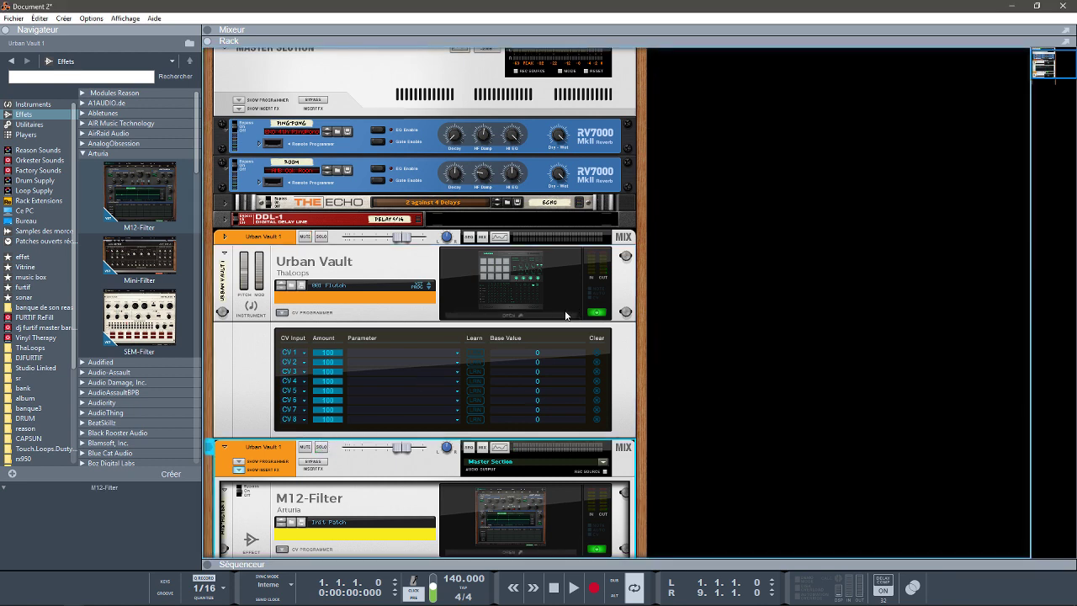
{"action": "left_click", "coordinate": [565, 316]}
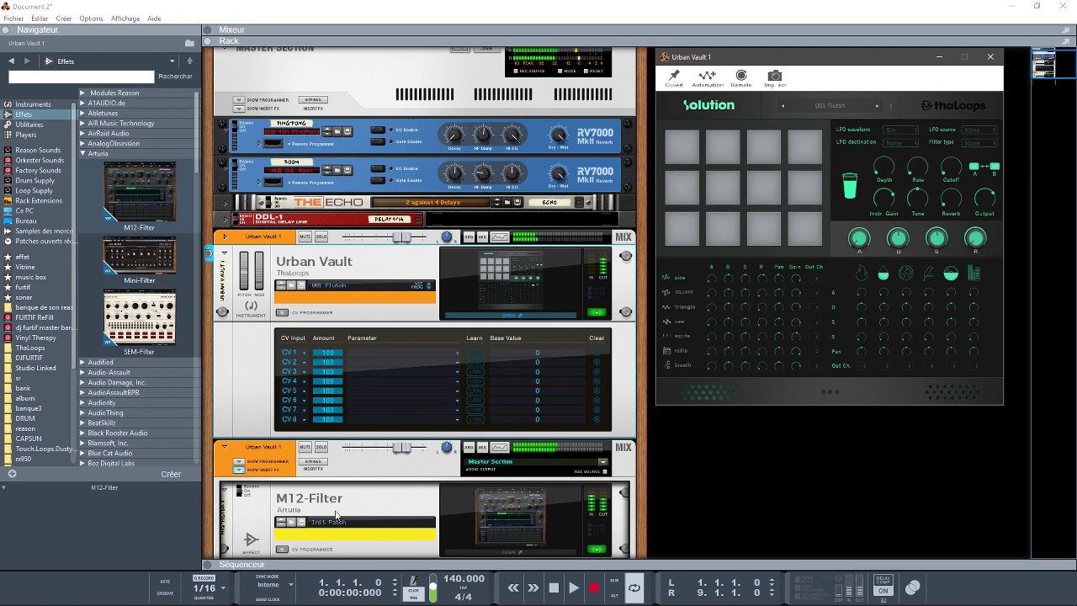
Delete the M12-Filter from the second mix channel's insert section.
{"action": "left_click", "coordinate": [378, 507]}
{"action": "key", "text": "Delete"}
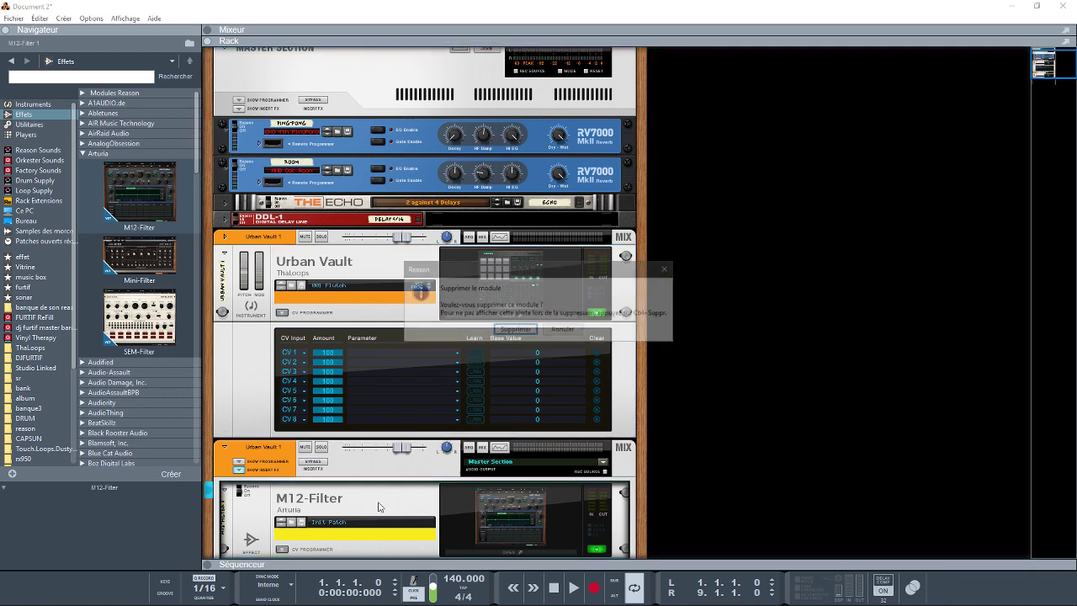
{"action": "key", "text": "Return"}
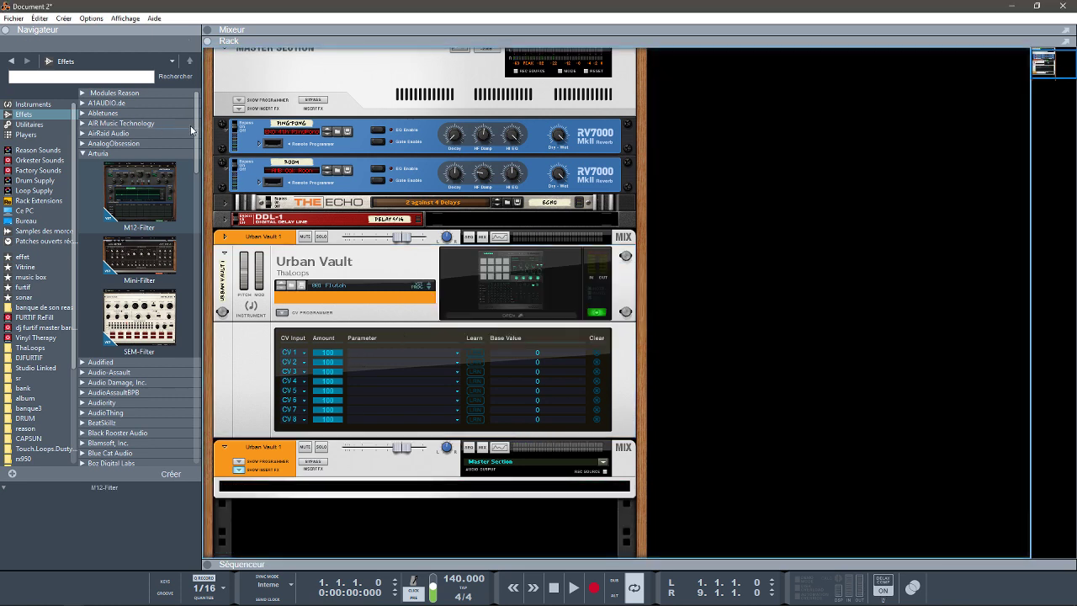
Add the kiloHearts kHs Trance Gate effect to the second mix channel's insert section.
{"action": "left_click_drag", "start_coordinate": [192, 130], "coordinate": [204, 193]}
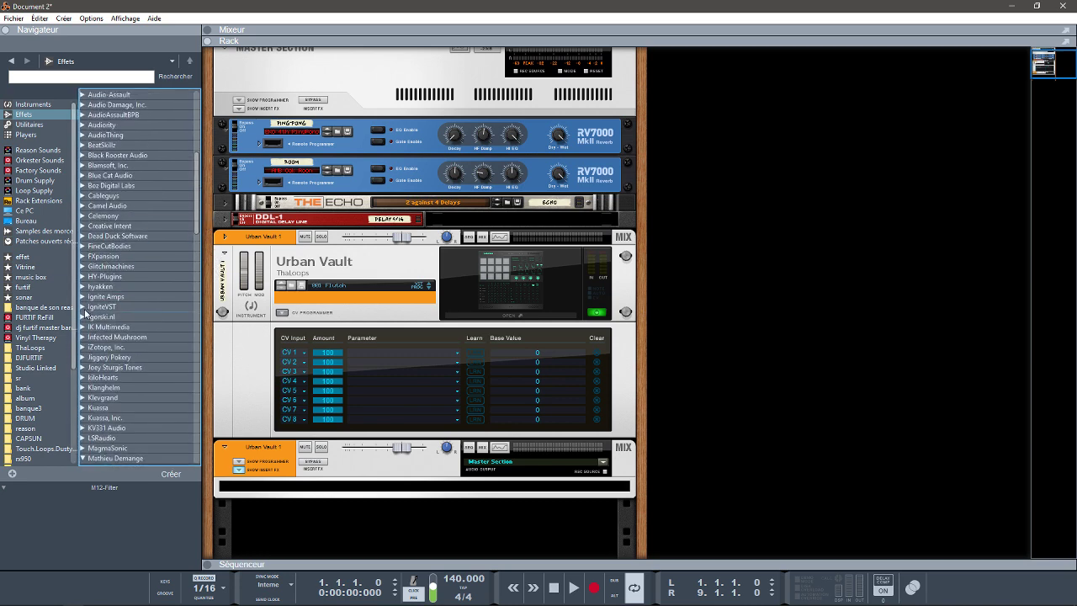
{"action": "double_click", "coordinate": [85, 381]}
{"action": "left_click_drag", "start_coordinate": [204, 188], "coordinate": [204, 223]}
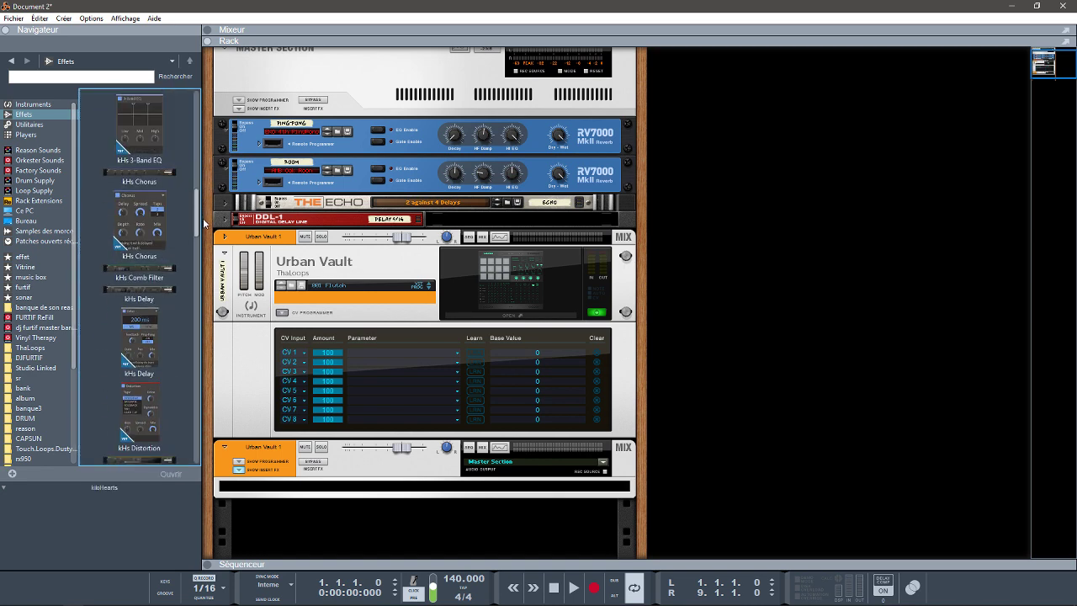
{"action": "scroll", "coordinate": [154, 226], "scroll_direction": "down", "scroll_amount": 10}
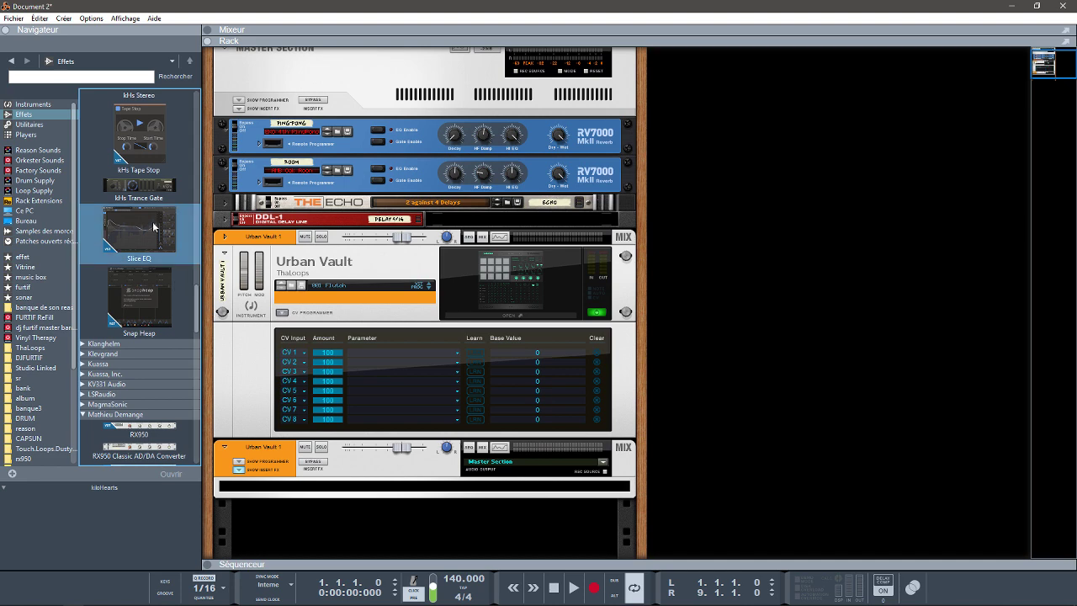
{"action": "mouse_move", "coordinate": [143, 184]}
{"action": "left_mouse_down"}
{"action": "mouse_move", "coordinate": [165, 216]}
{"action": "mouse_move", "coordinate": [438, 391]}
{"action": "mouse_move", "coordinate": [437, 478]}
{"action": "left_mouse_up"}
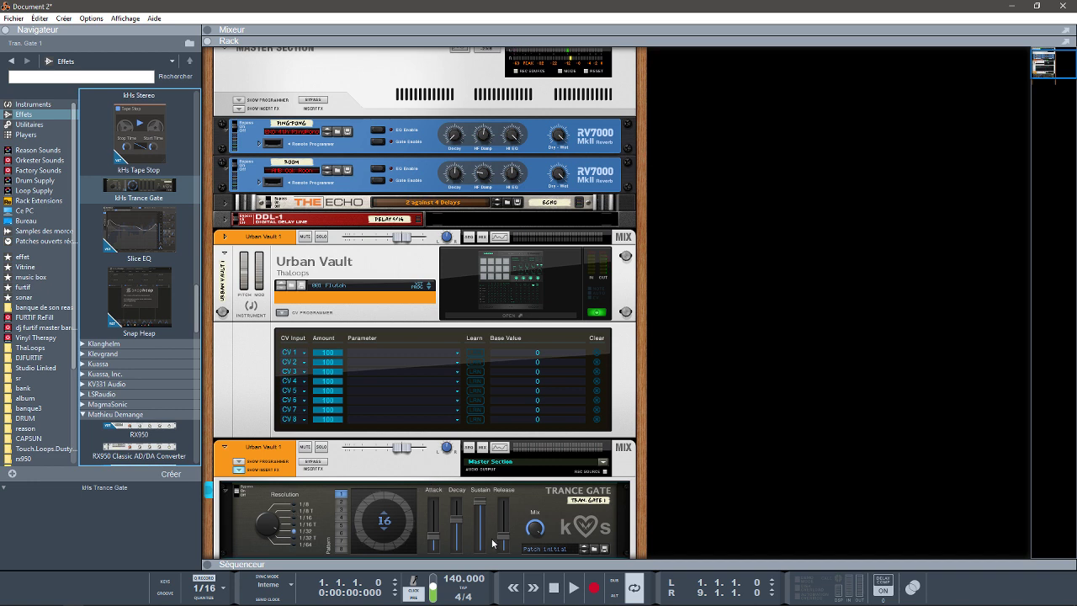
Load the patch Trance Gate.repatch into the inserted Trance Gate and select pattern 2.
{"action": "left_click", "coordinate": [593, 549]}
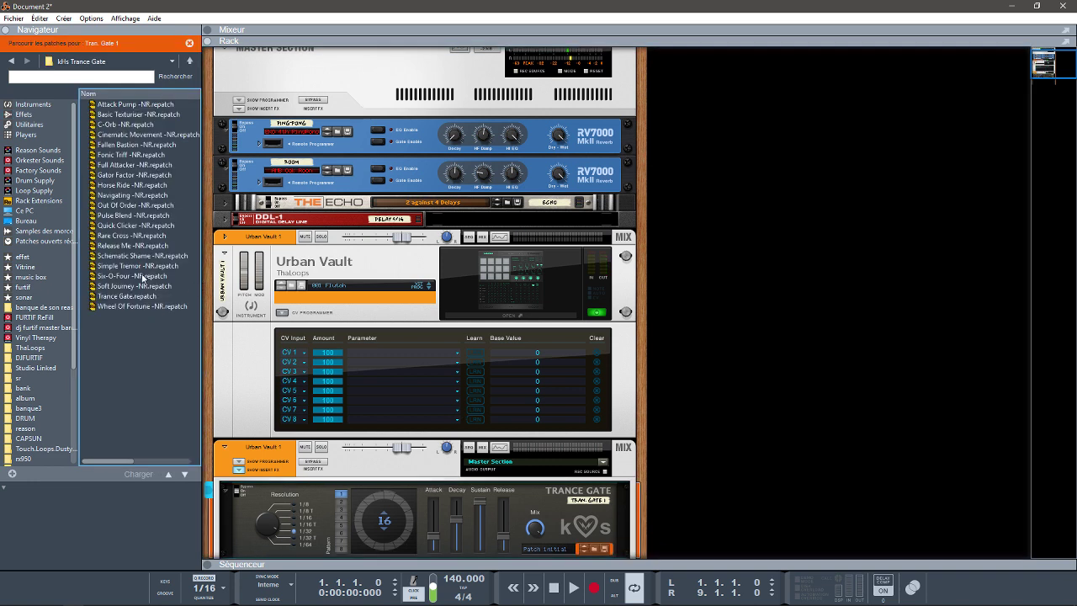
{"action": "left_click", "coordinate": [131, 276]}
{"action": "left_click", "coordinate": [128, 296]}
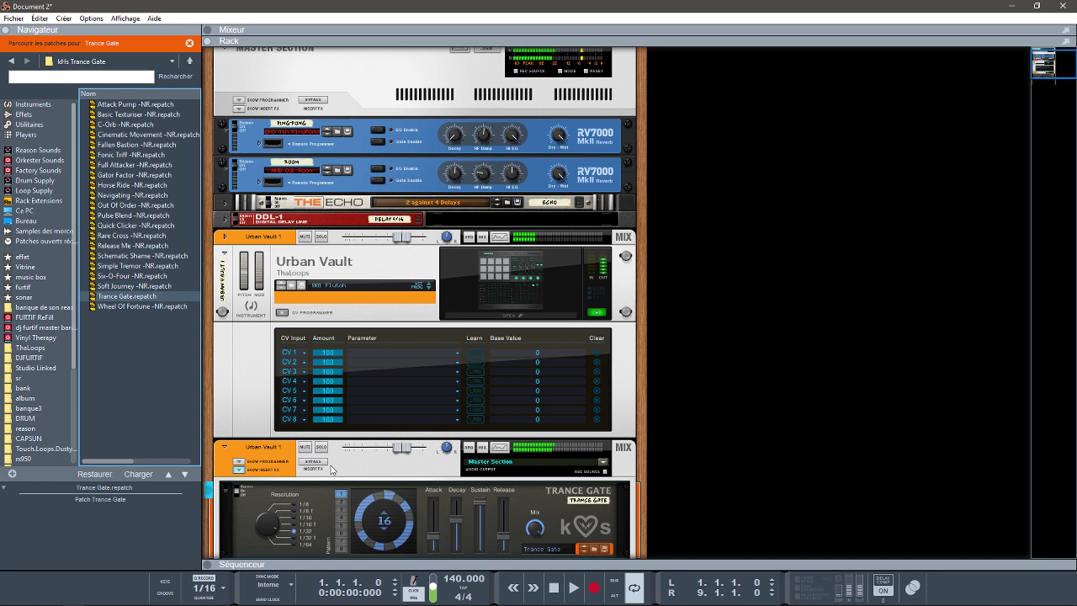
{"action": "left_click", "coordinate": [345, 502]}
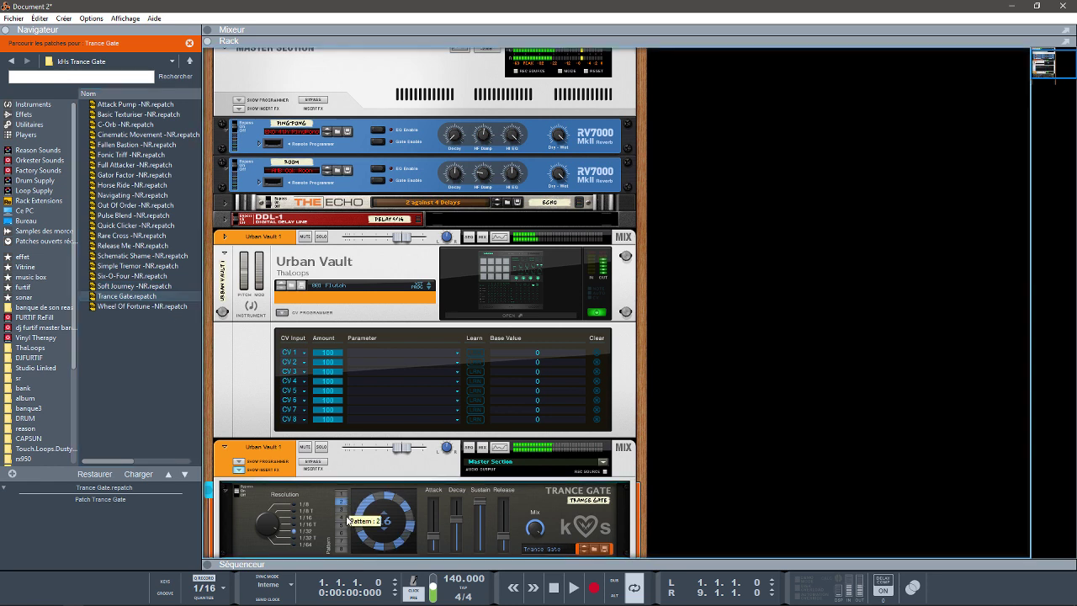
Open the Urban Vault interface and set the output channel of both the square and triangle sounds to 2.
{"action": "left_click", "coordinate": [476, 320]}
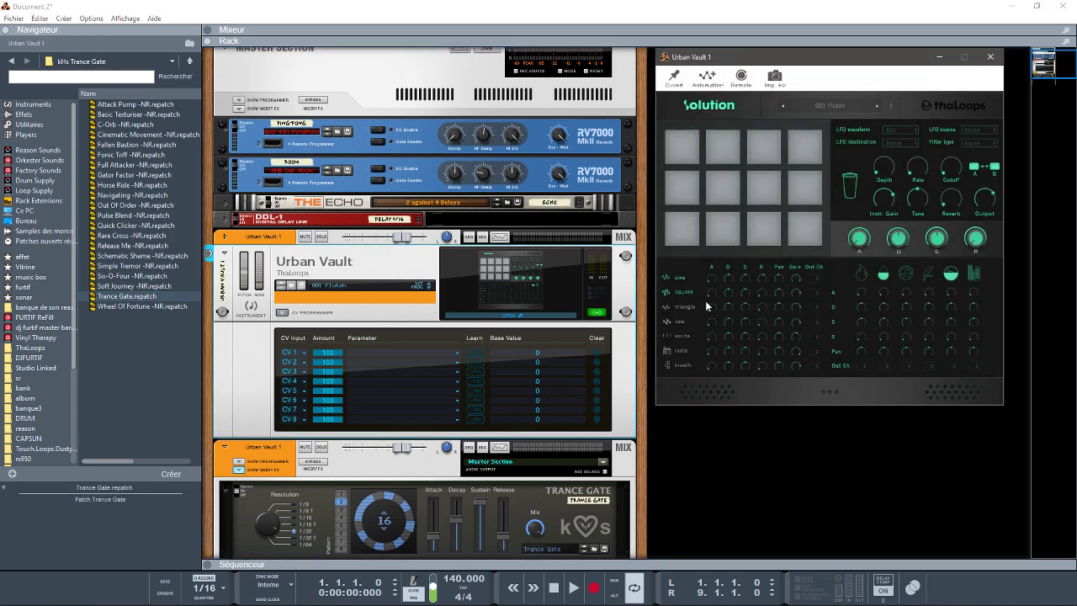
{"action": "left_click", "coordinate": [813, 292]}
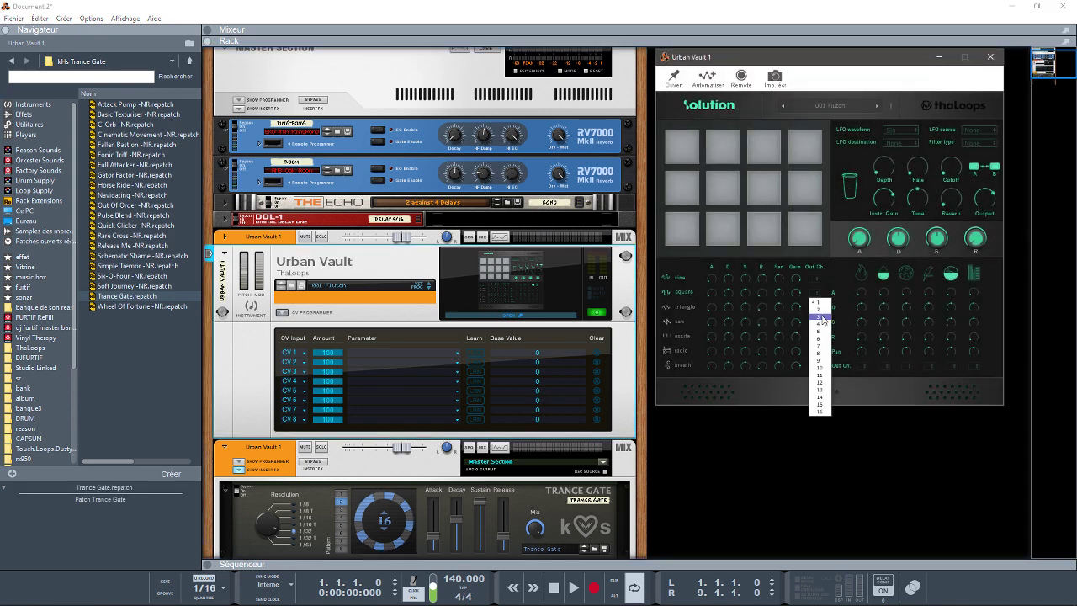
{"action": "left_click", "coordinate": [821, 309]}
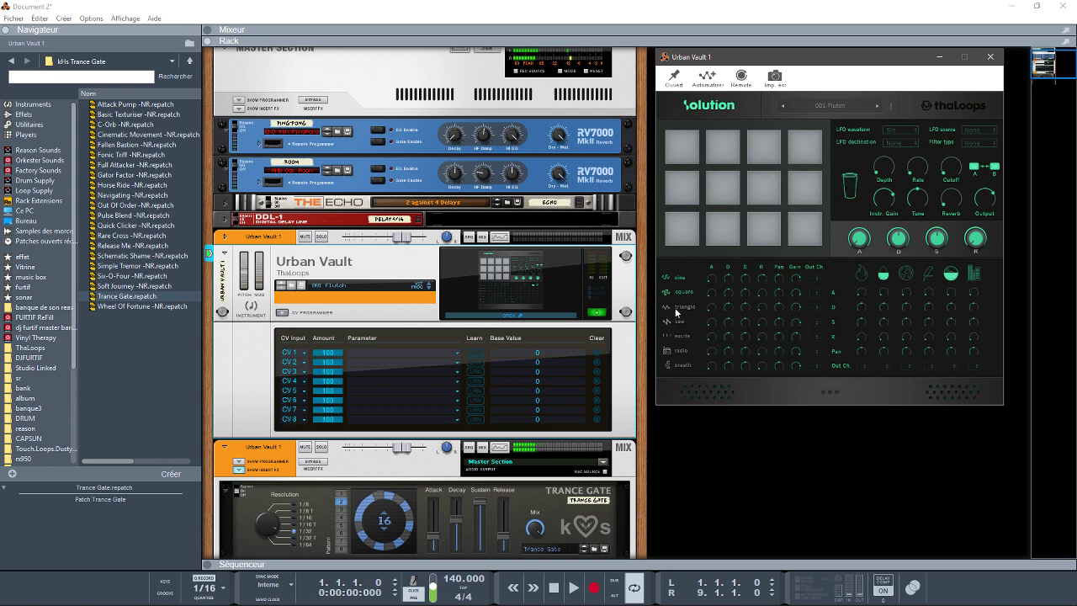
{"action": "left_click", "coordinate": [812, 307]}
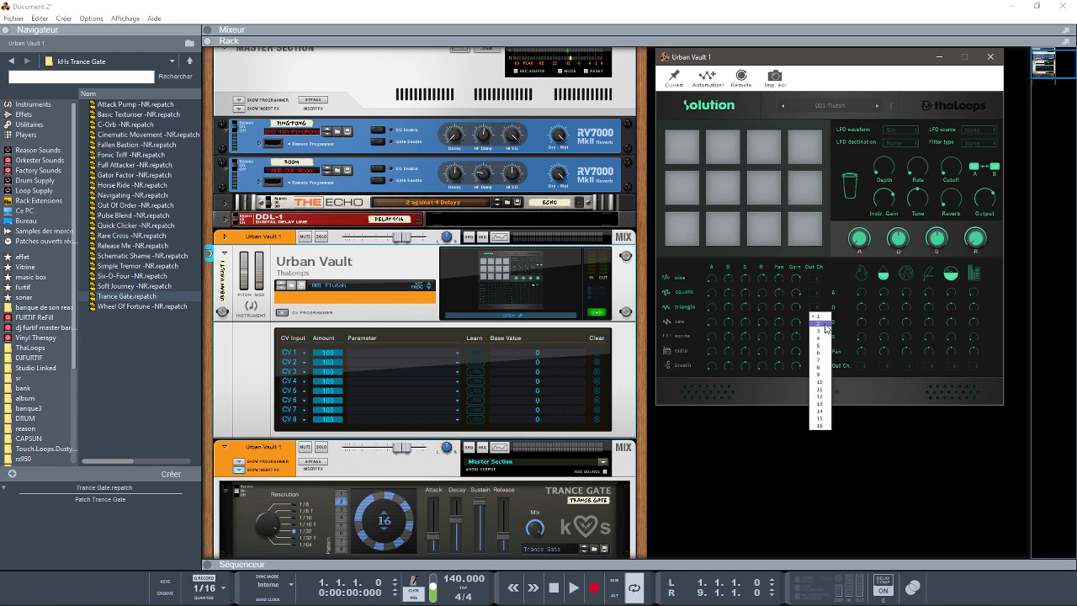
{"action": "left_click", "coordinate": [824, 323]}
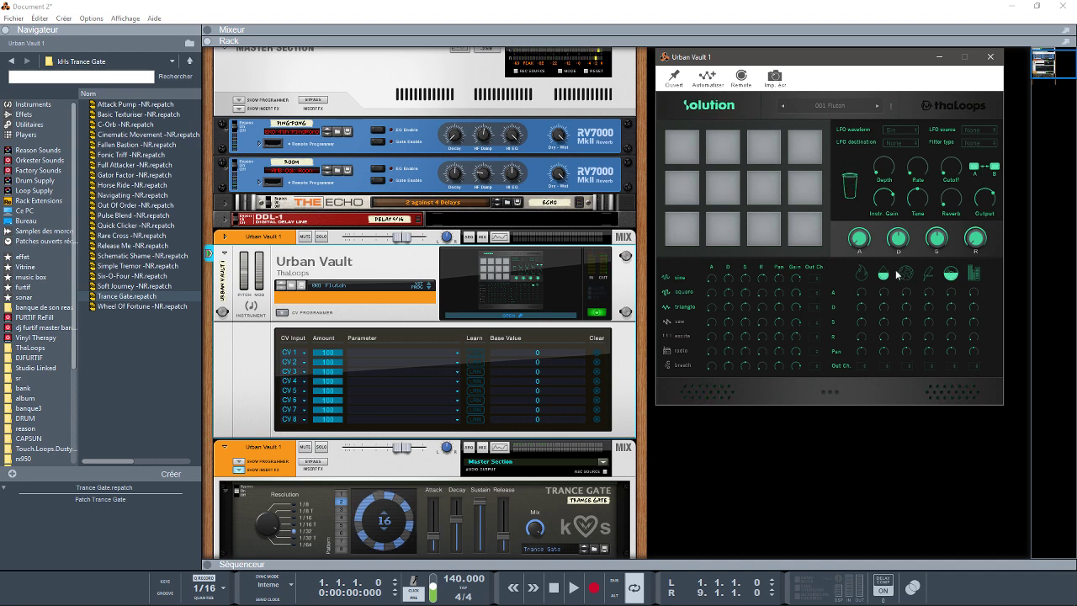
Set the output channel of Urban Vault's second instrument sound to 3 and of its fifth to 4.
{"action": "left_click", "coordinate": [882, 365]}
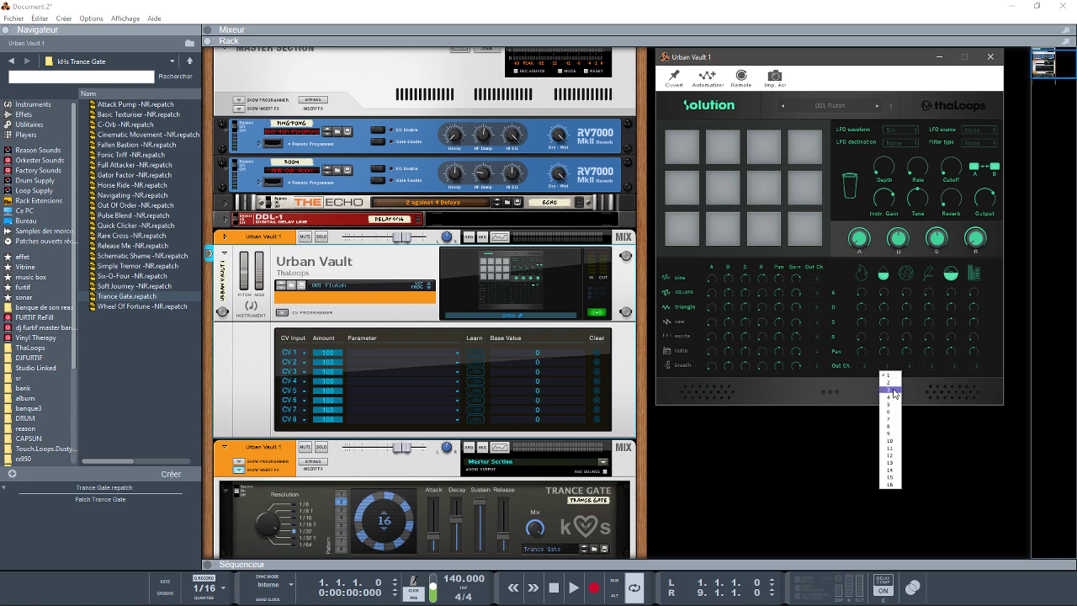
{"action": "left_click", "coordinate": [890, 390]}
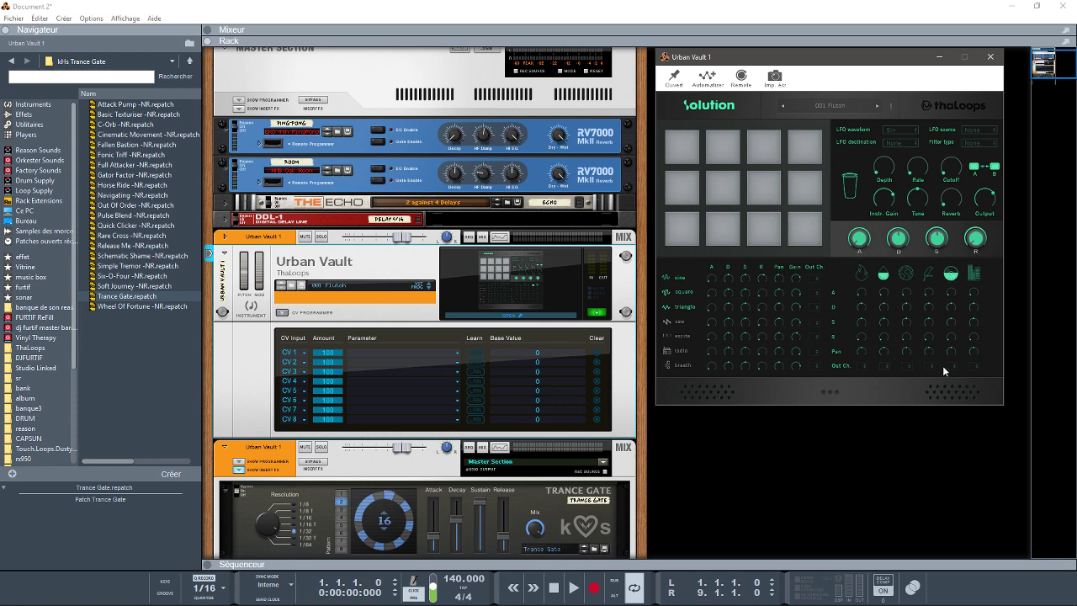
{"action": "left_click", "coordinate": [951, 365]}
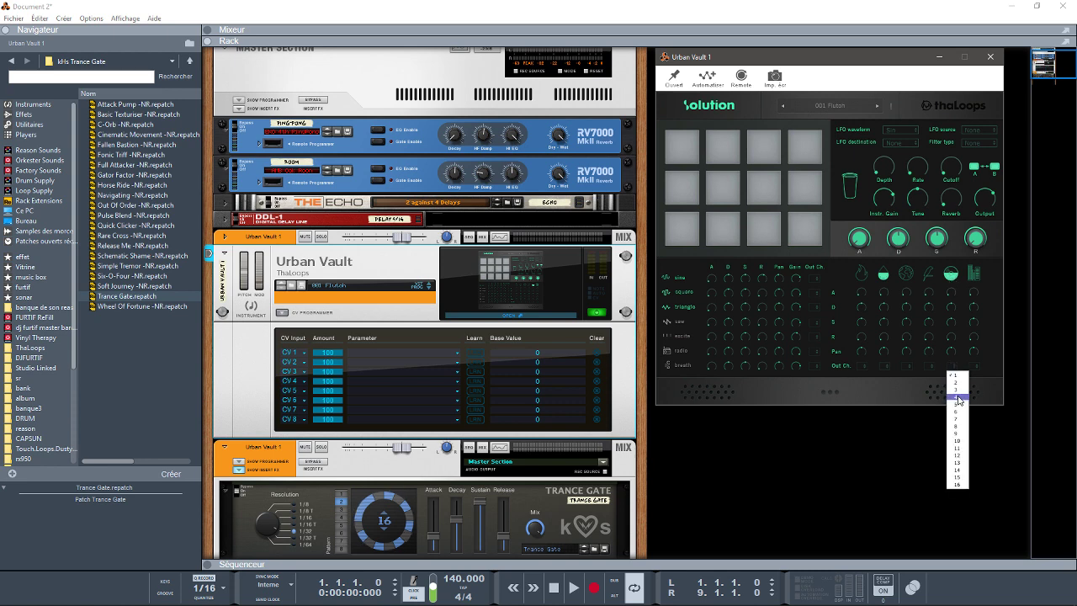
{"action": "left_click", "coordinate": [958, 397]}
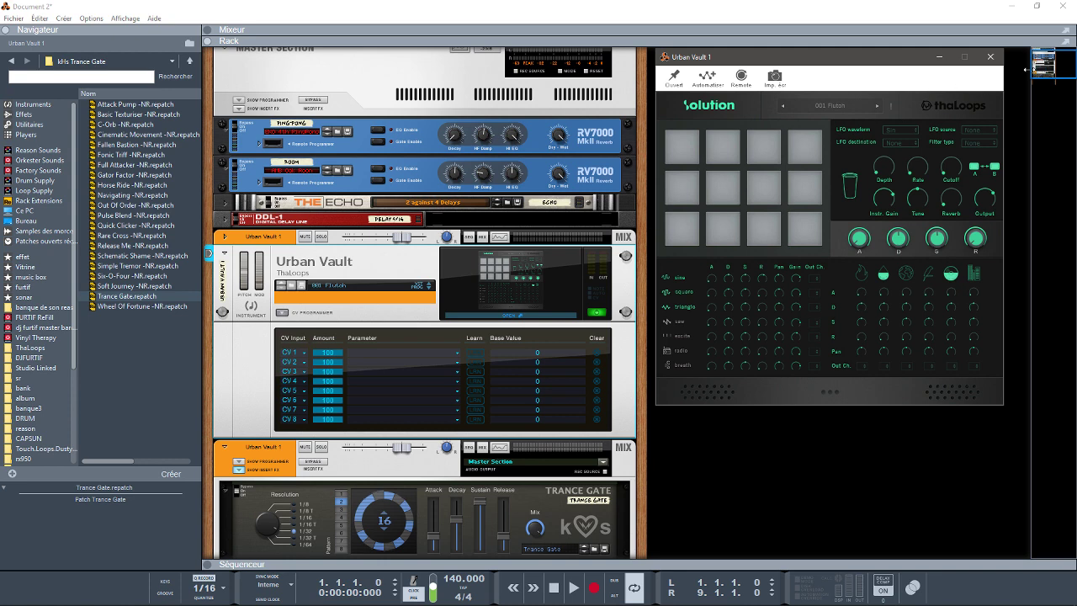
Add two mix channels below the Trance Gate channel and cable Urban Vault's audio outputs 5/6 and 7/8 to their inputs.
{"action": "left_click_drag", "start_coordinate": [1038, 67], "coordinate": [1043, 84]}
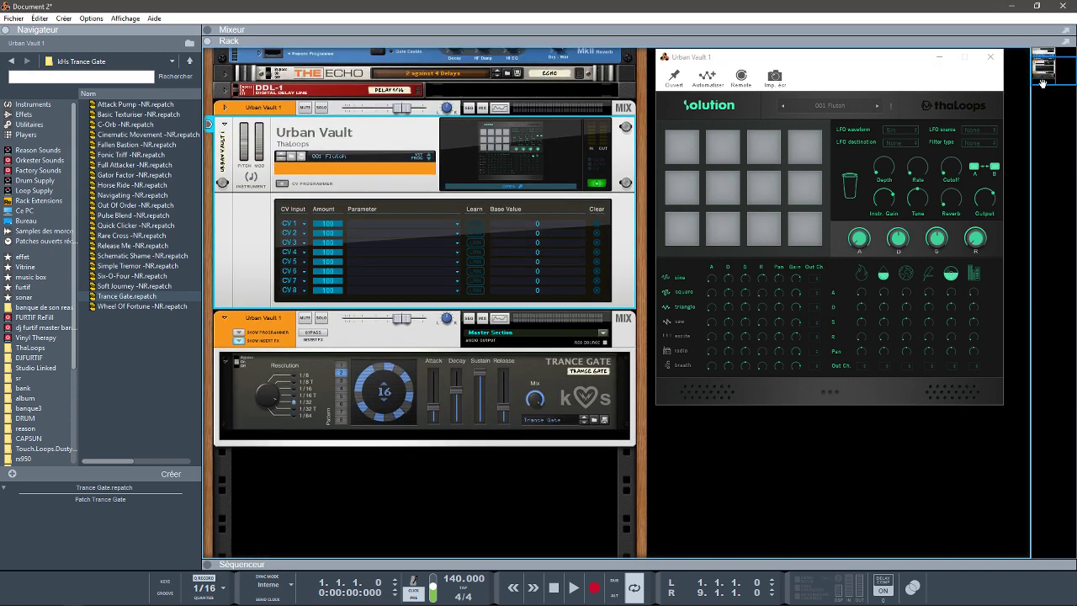
{"action": "key", "text": "ctrl+v"}
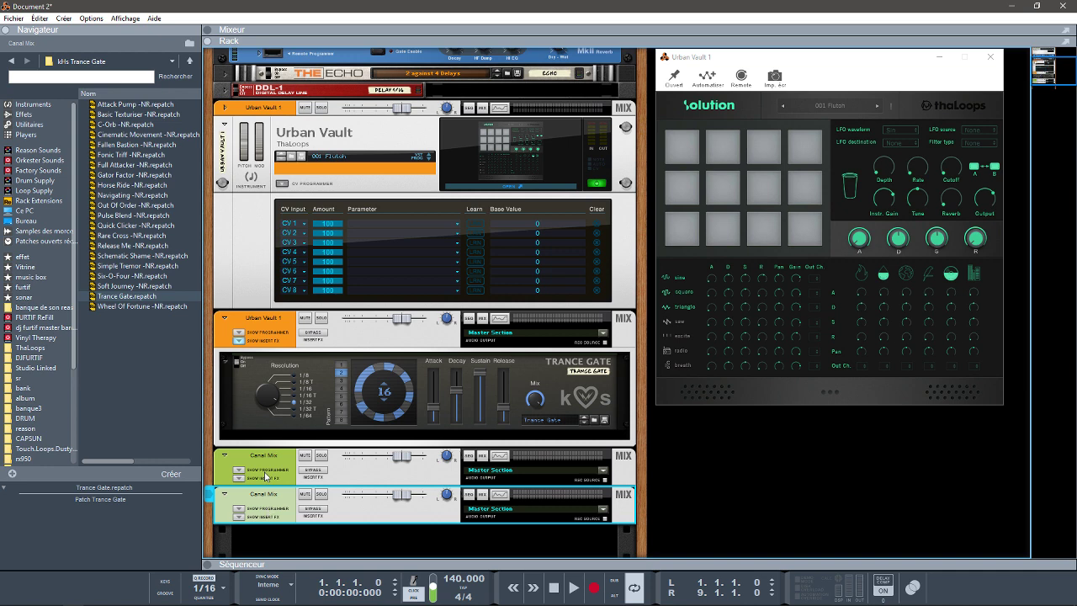
{"action": "key", "text": "Tab"}
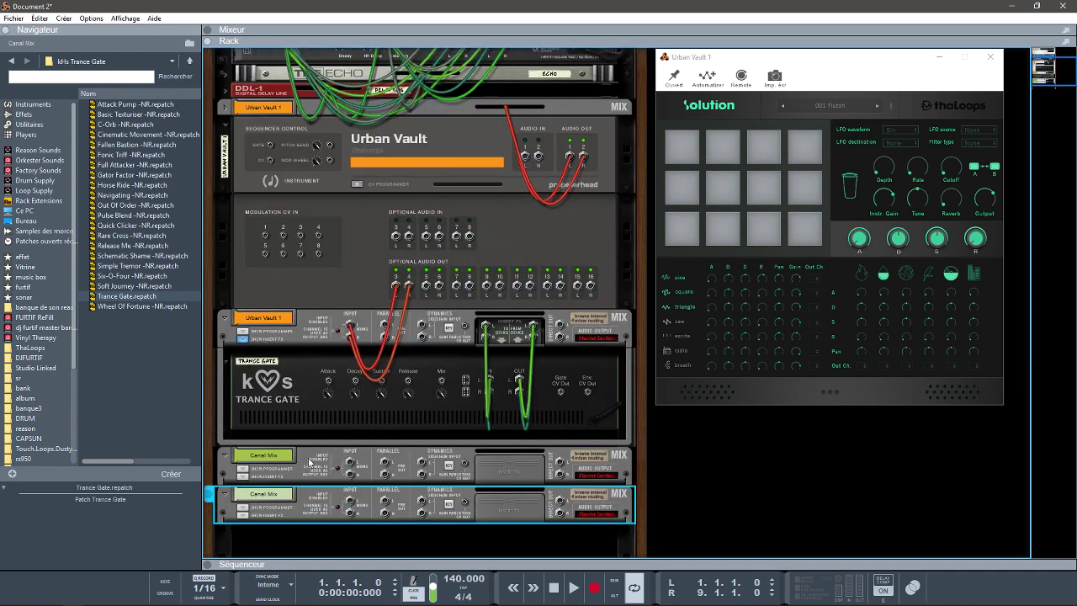
{"action": "left_click_drag", "start_coordinate": [425, 288], "coordinate": [350, 464]}
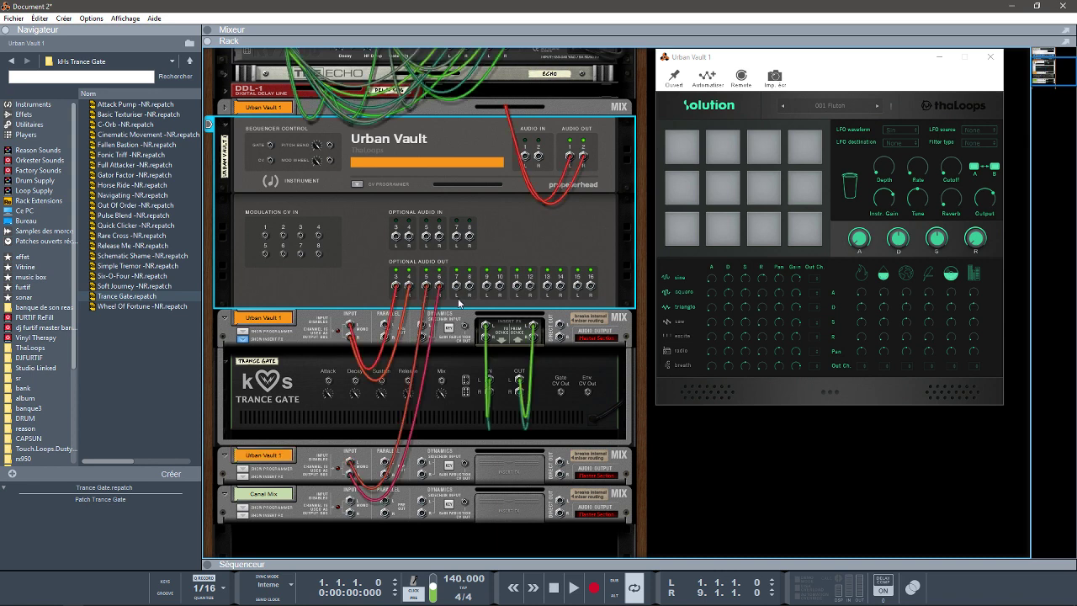
{"action": "left_click_drag", "start_coordinate": [457, 290], "coordinate": [356, 506]}
{"action": "key", "text": "Tab"}
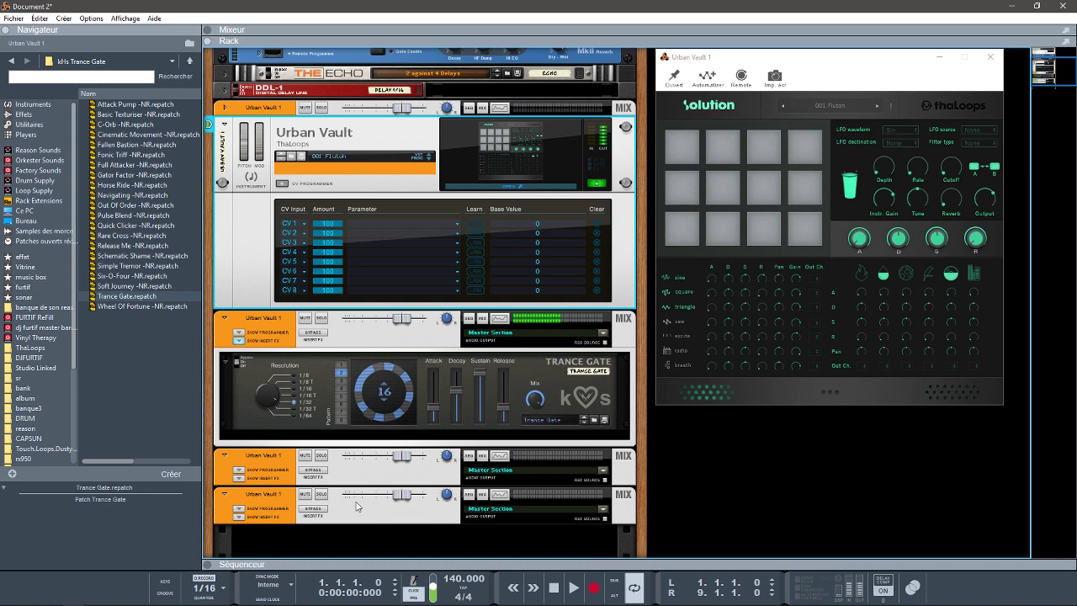
Show the mixer, solo the third and fourth Urban Vault mix channels, and take the third out of solo again.
{"action": "left_click", "coordinate": [482, 460]}
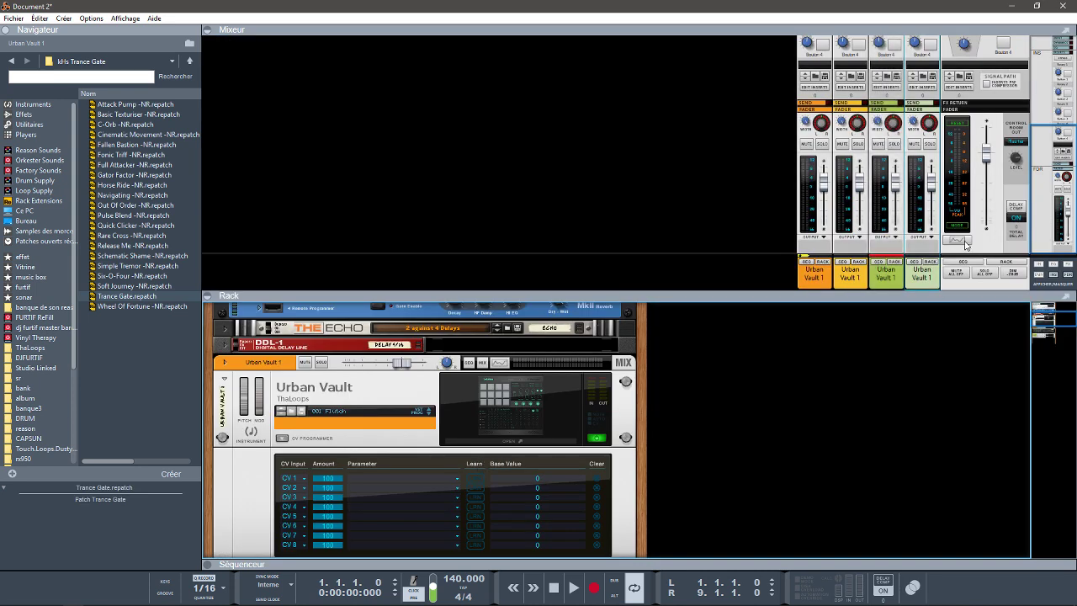
{"action": "left_click_drag", "start_coordinate": [1058, 321], "coordinate": [1060, 342]}
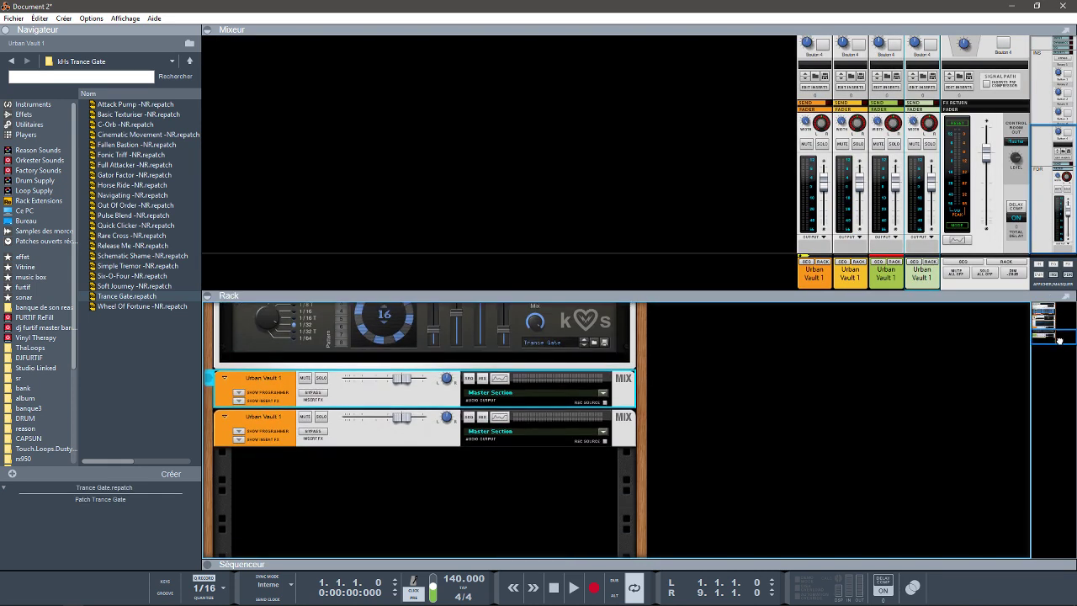
{"action": "left_click", "coordinate": [320, 378]}
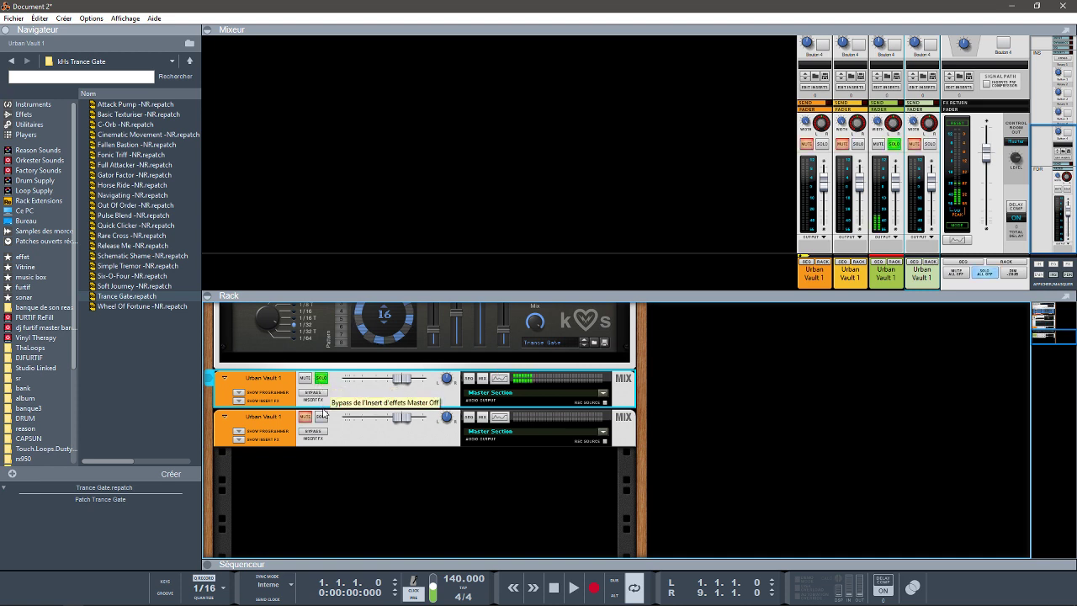
{"action": "left_click", "coordinate": [321, 417]}
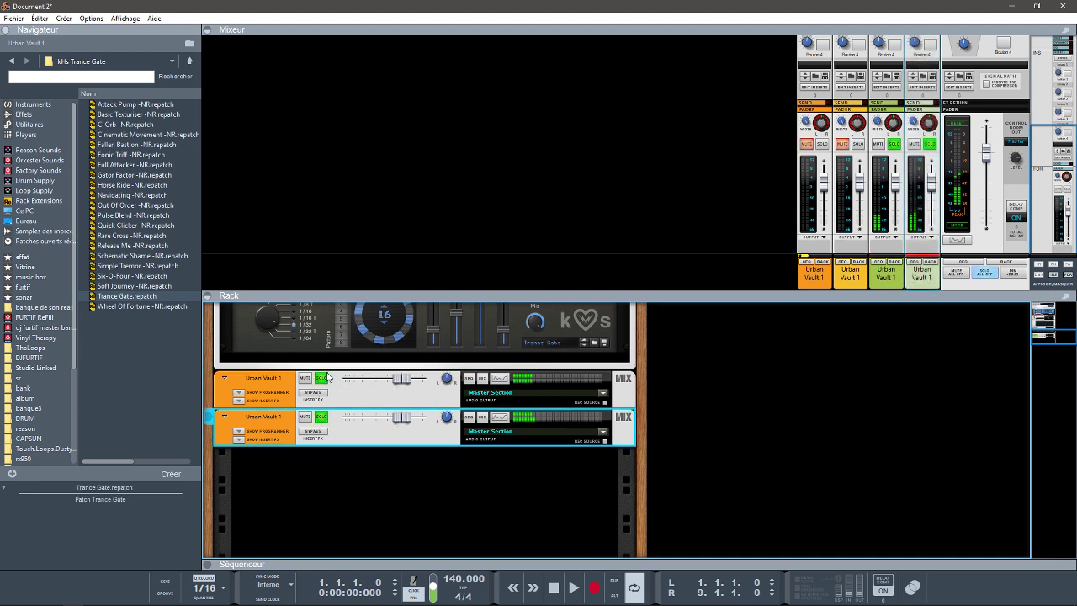
{"action": "left_click", "coordinate": [327, 378]}
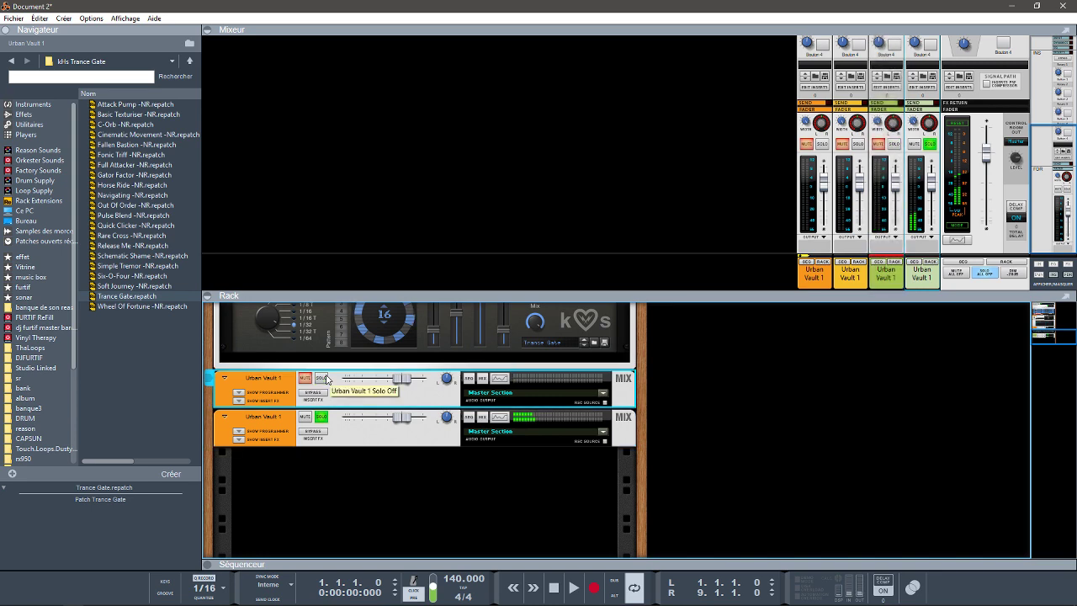
Solo the second mix channel and the instrument's main channel as well, and open the Urban Vault interface.
{"action": "left_click", "coordinate": [1046, 326]}
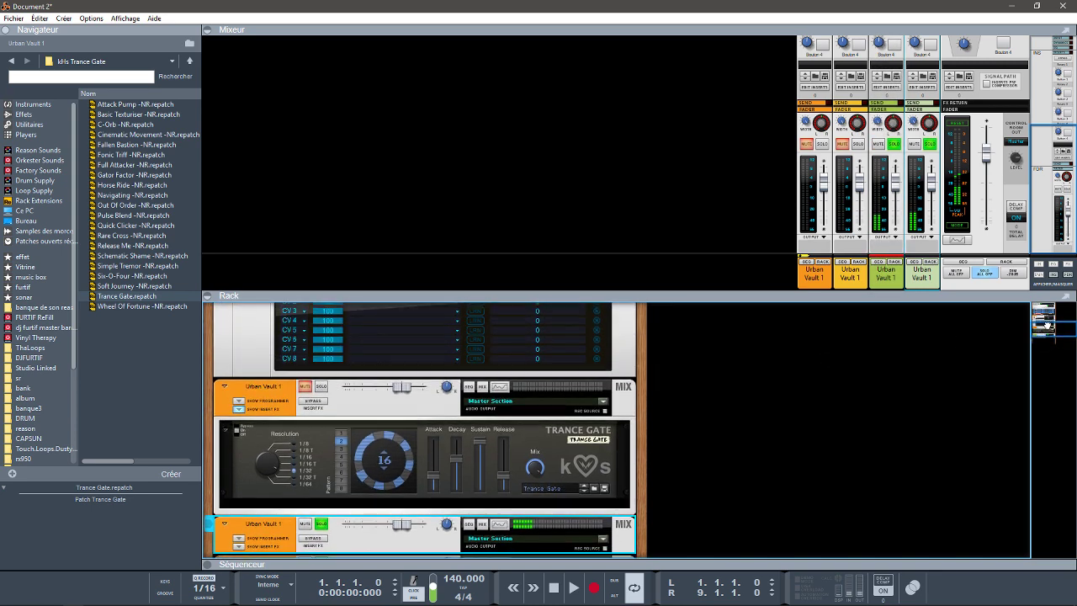
{"action": "left_click", "coordinate": [320, 386]}
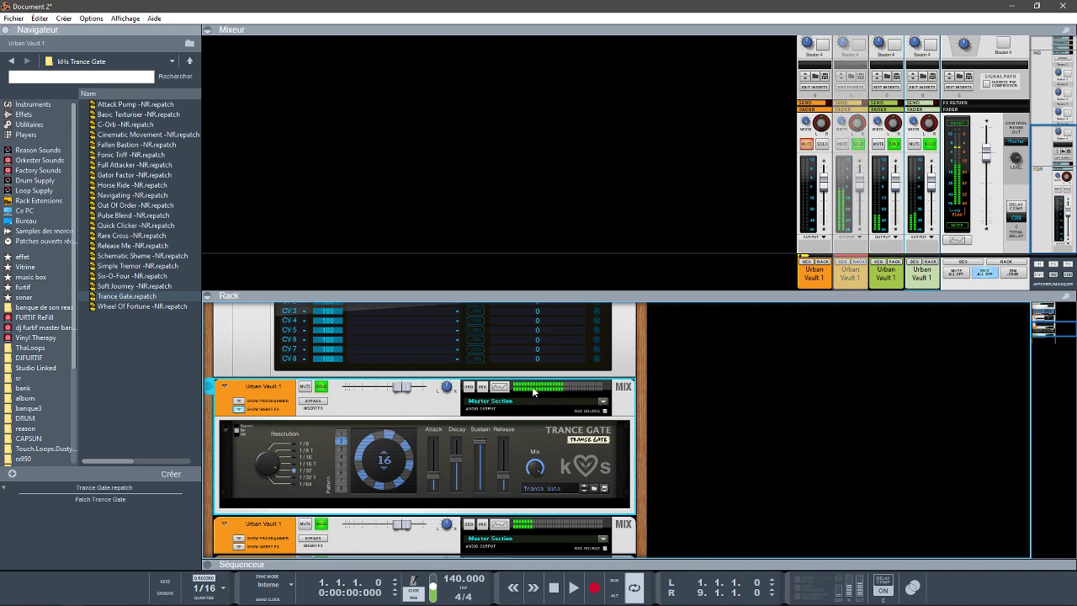
{"action": "left_click", "coordinate": [1050, 324]}
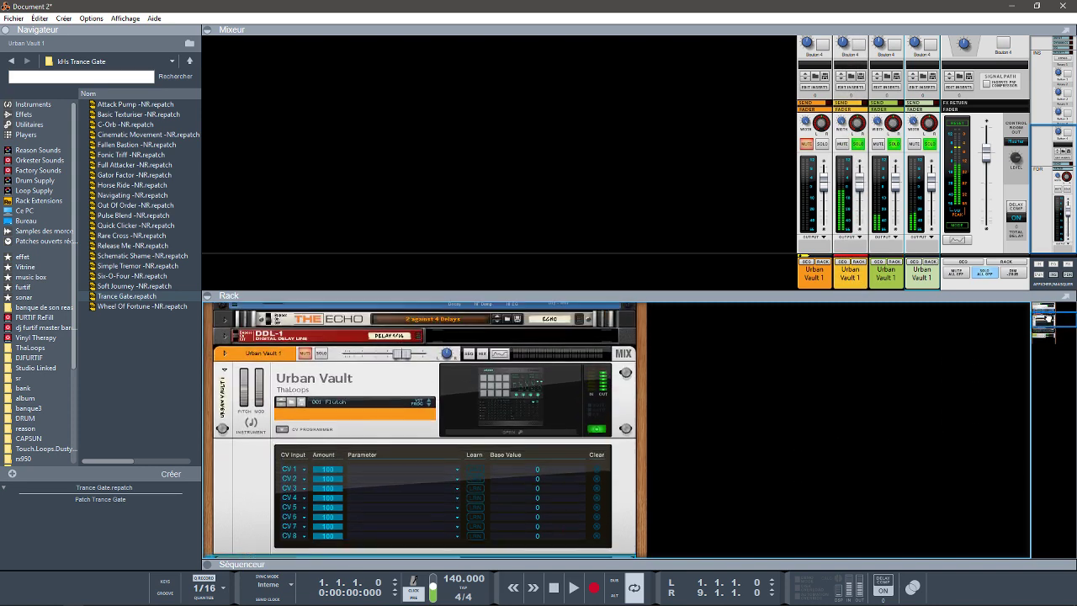
{"action": "left_click", "coordinate": [320, 353]}
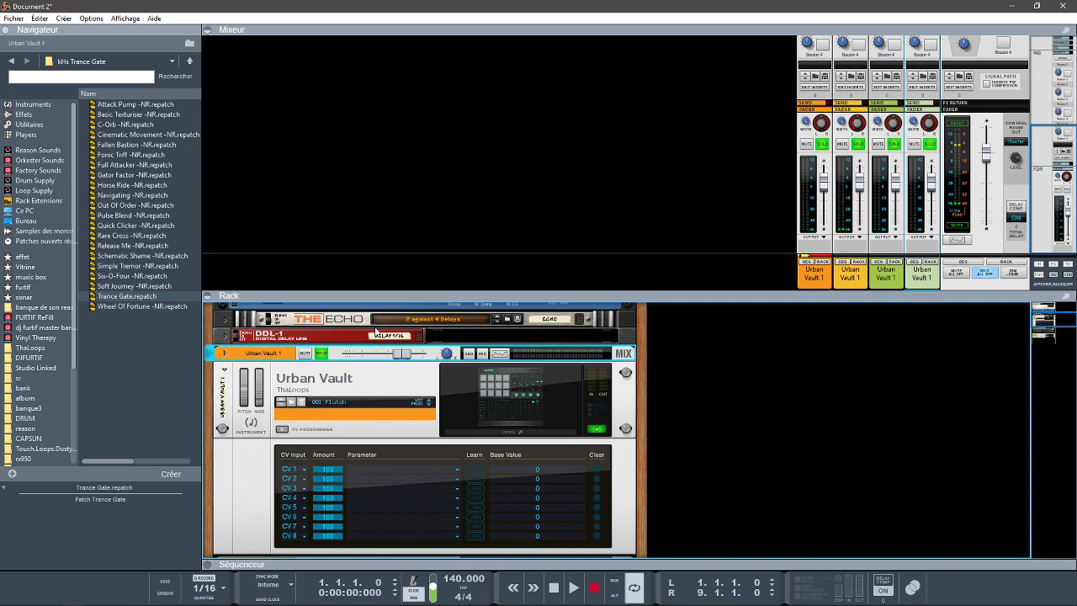
{"action": "left_click", "coordinate": [514, 433]}
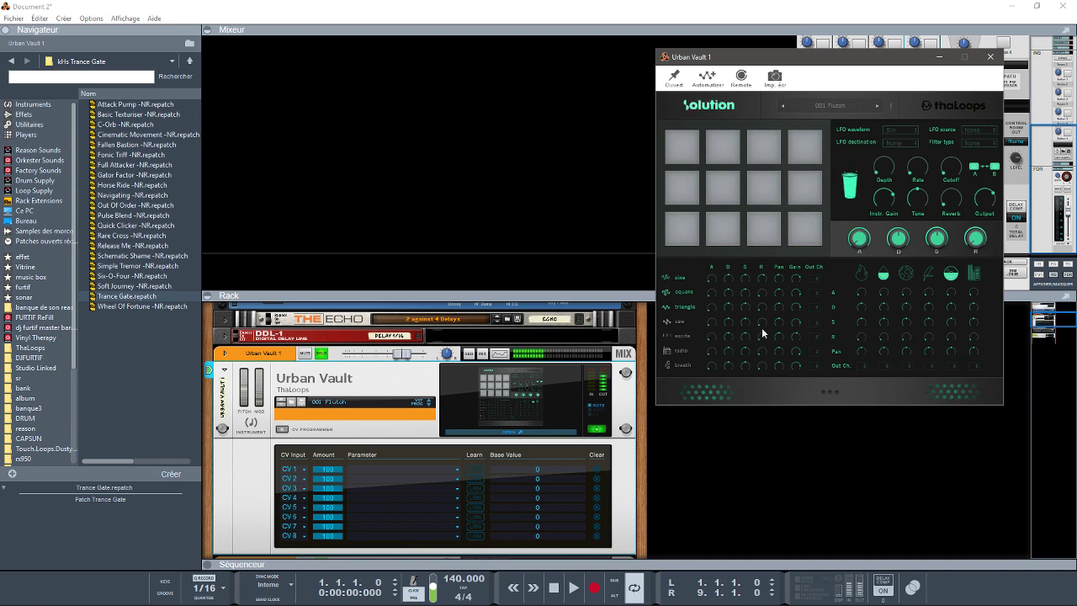
Delete the Trance Gate from the second mix channel's insert section.
{"action": "left_click", "coordinate": [1043, 322]}
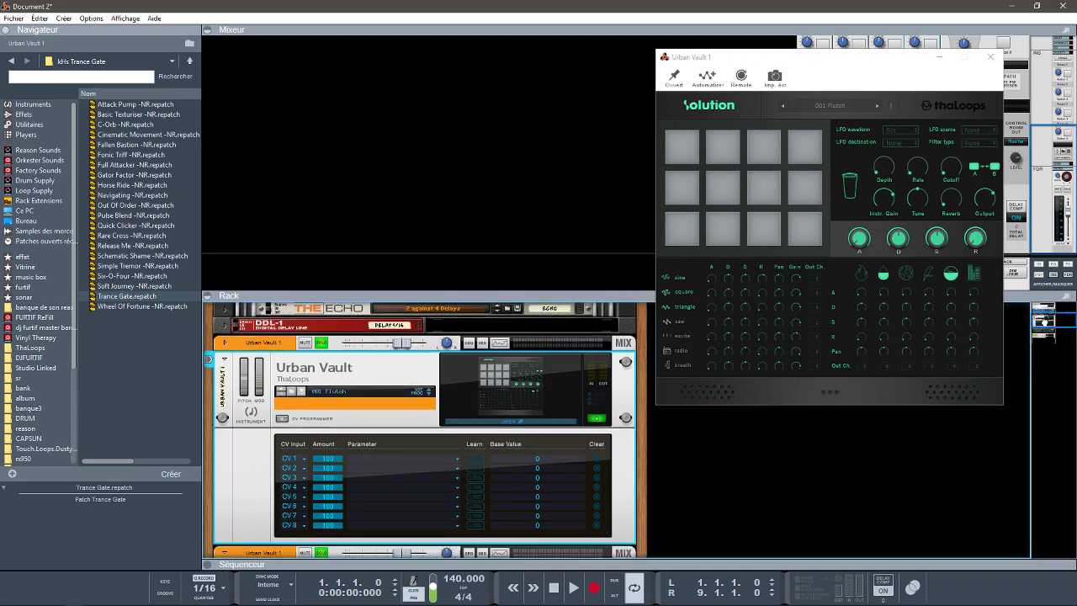
{"action": "scroll", "coordinate": [1043, 322], "scroll_direction": "down", "scroll_amount": 3}
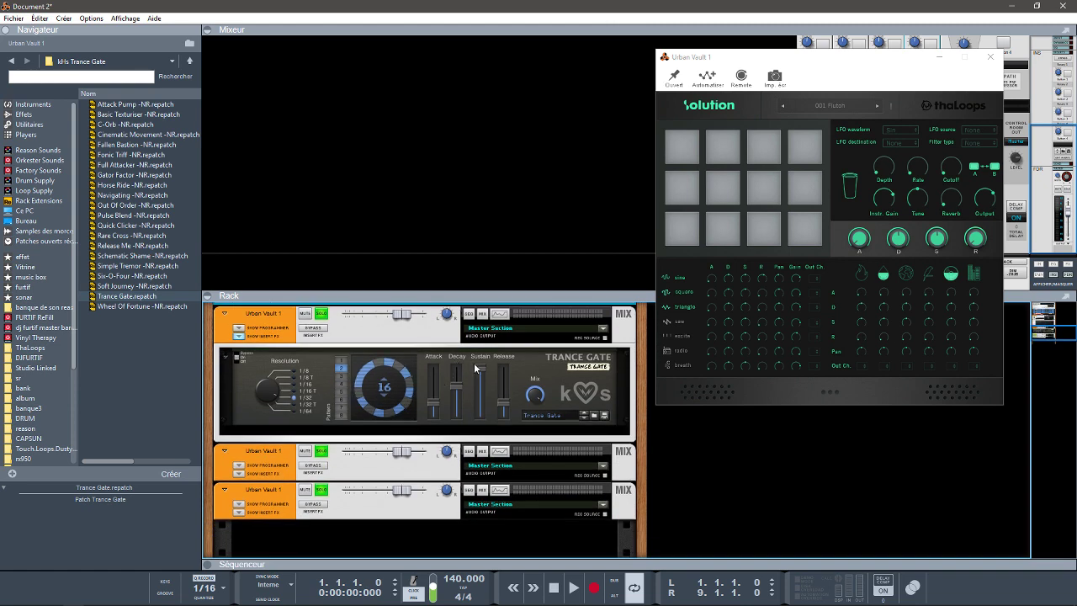
{"action": "left_click", "coordinate": [475, 368]}
{"action": "key", "text": "Delete"}
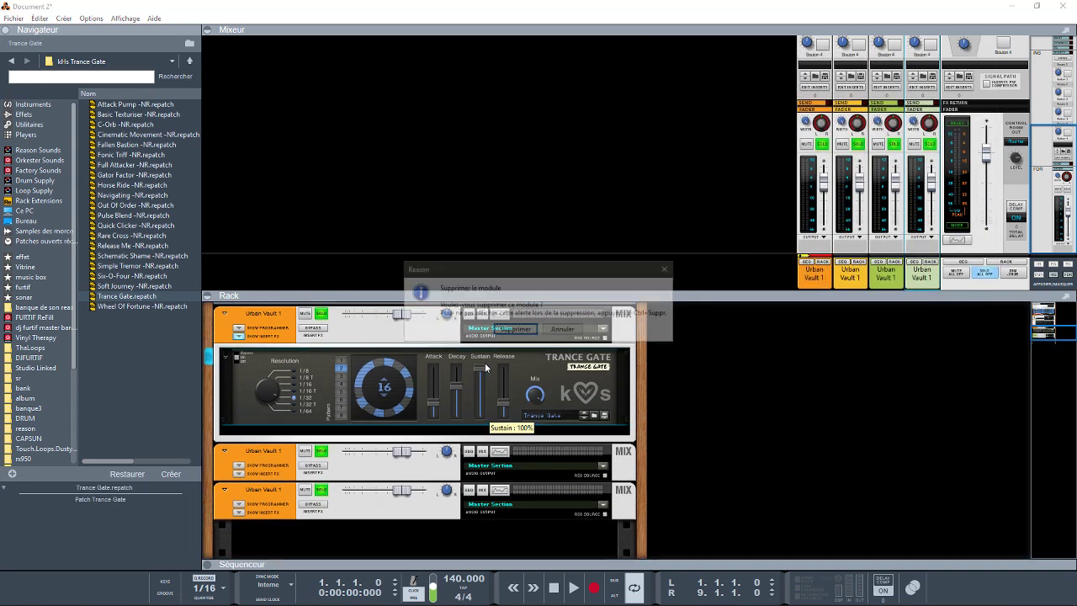
{"action": "left_click", "coordinate": [455, 331]}
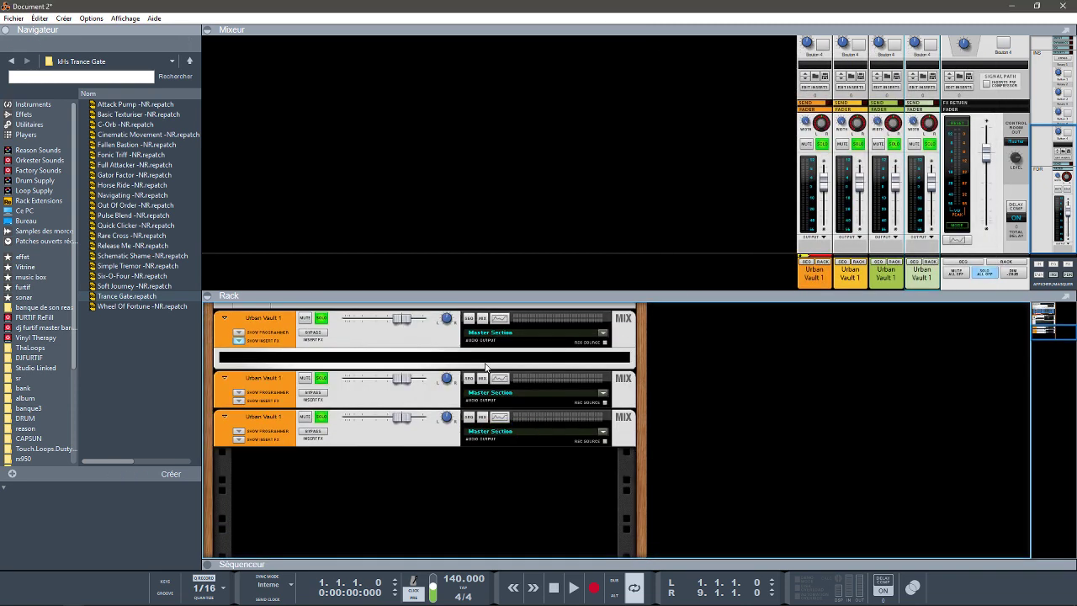
Find the MagmaSonic Classic Filter among the effects and add it to the second mix channel's insert section.
{"action": "left_click", "coordinate": [32, 104]}
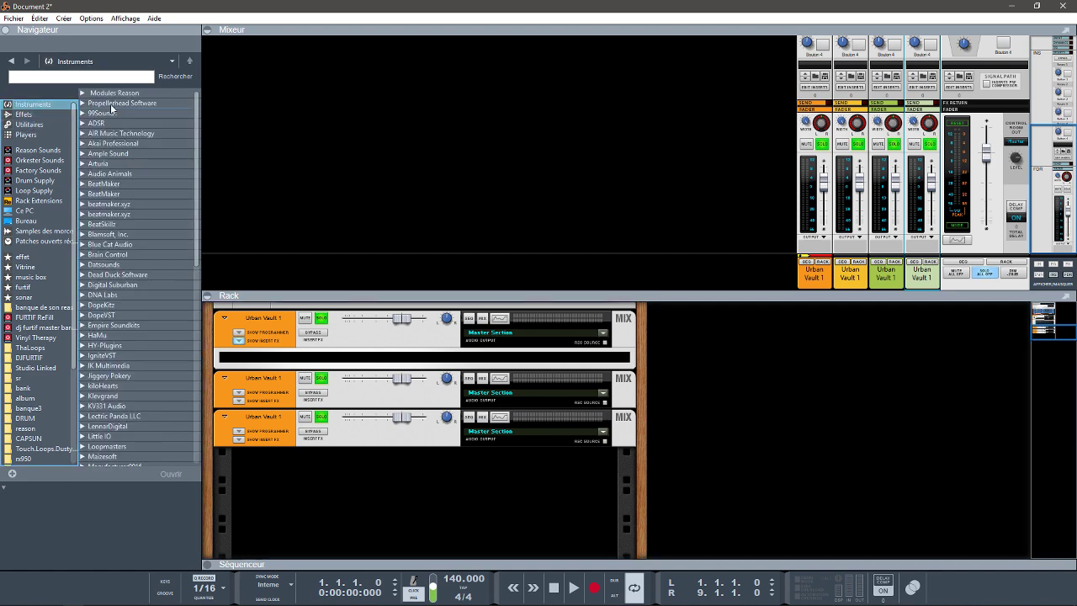
{"action": "left_click", "coordinate": [40, 115]}
{"action": "left_click", "coordinate": [83, 155]}
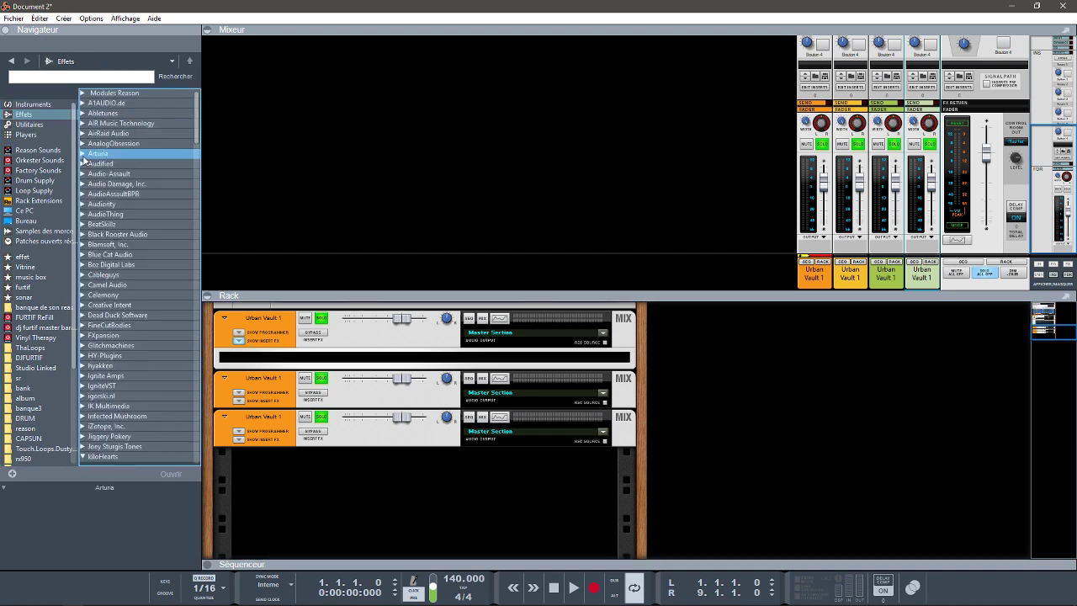
{"action": "left_click_drag", "start_coordinate": [195, 134], "coordinate": [215, 383]}
{"action": "scroll", "coordinate": [85, 378], "scroll_direction": "up", "scroll_amount": 5}
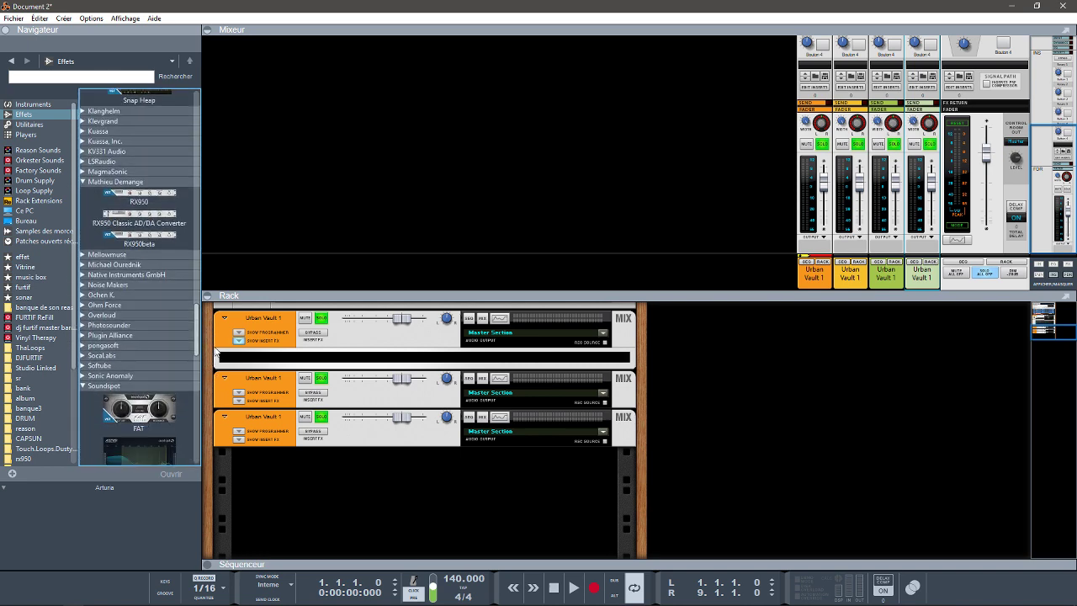
{"action": "left_click", "coordinate": [84, 376]}
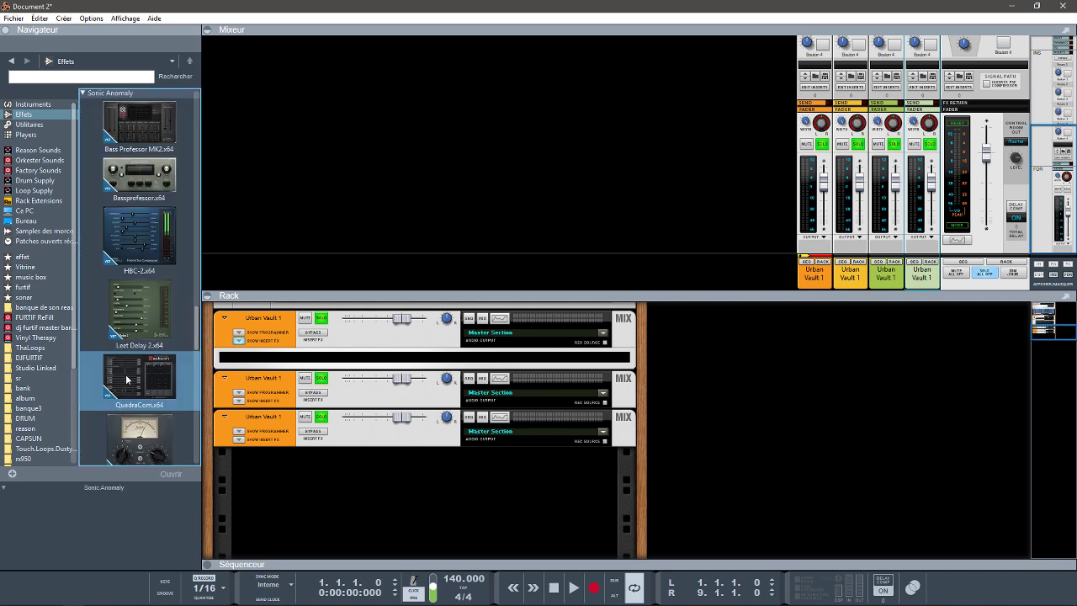
{"action": "scroll", "coordinate": [197, 335], "scroll_direction": "up", "scroll_amount": 5}
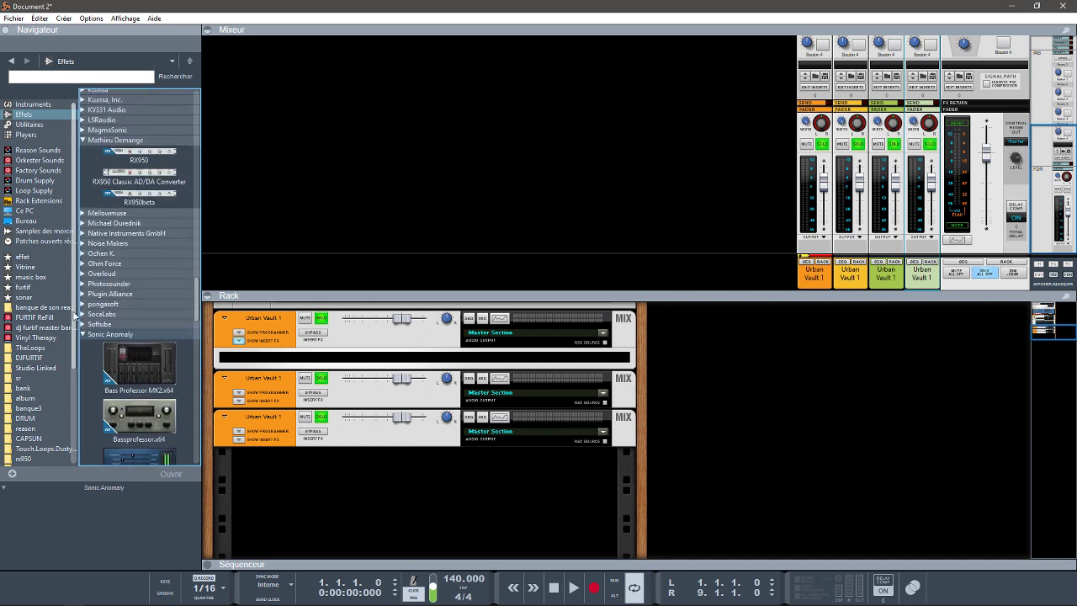
{"action": "left_click", "coordinate": [85, 324]}
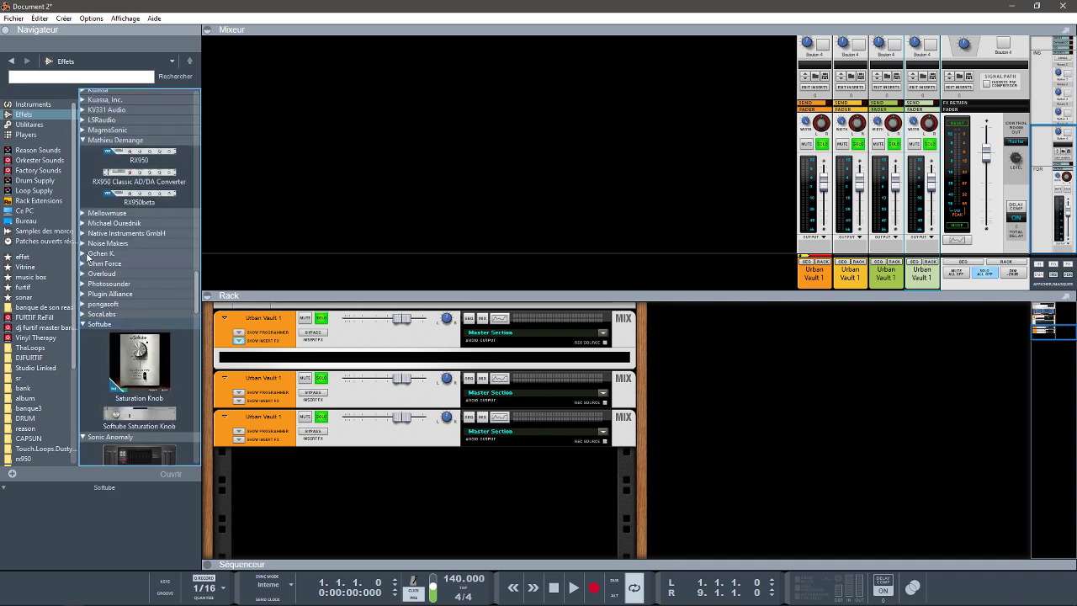
{"action": "left_click", "coordinate": [83, 129]}
{"action": "mouse_move", "coordinate": [129, 148]}
{"action": "left_mouse_down"}
{"action": "mouse_move", "coordinate": [294, 277]}
{"action": "mouse_move", "coordinate": [361, 363]}
{"action": "mouse_move", "coordinate": [382, 365]}
{"action": "left_mouse_up"}
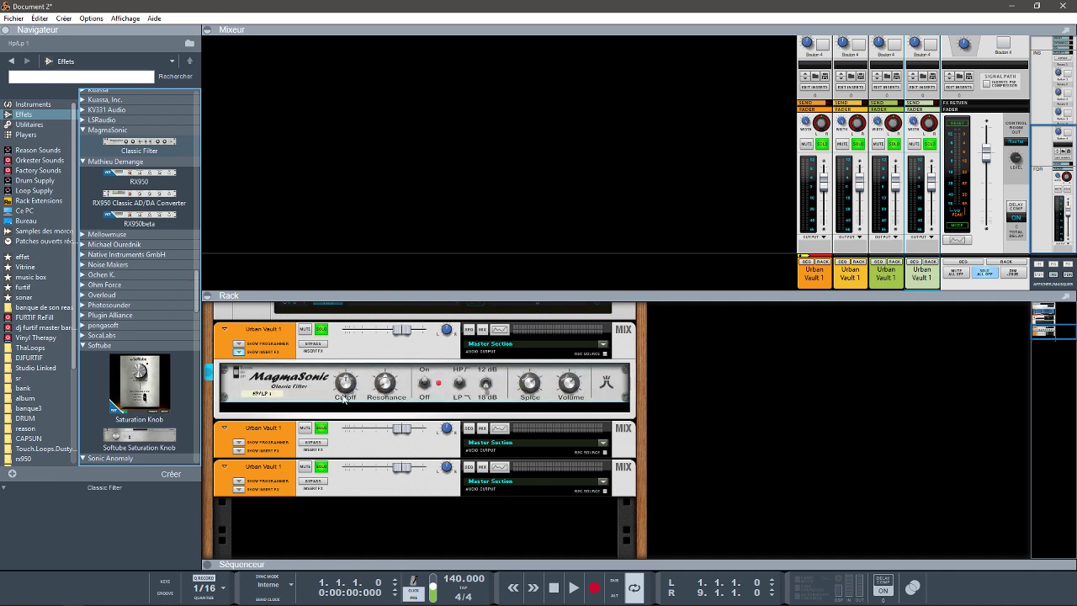
Adjust the cutoff of the inserted Classic Filter while auditioning the Urban Vault sound.
{"action": "left_click", "coordinate": [402, 386]}
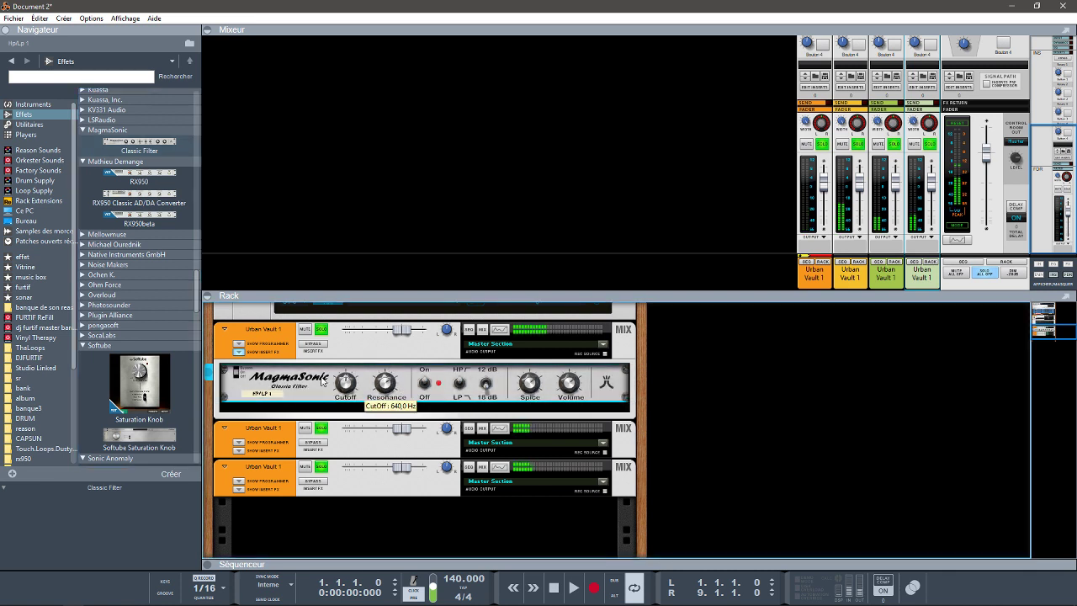
{"action": "left_click_drag", "start_coordinate": [322, 380], "coordinate": [365, 383]}
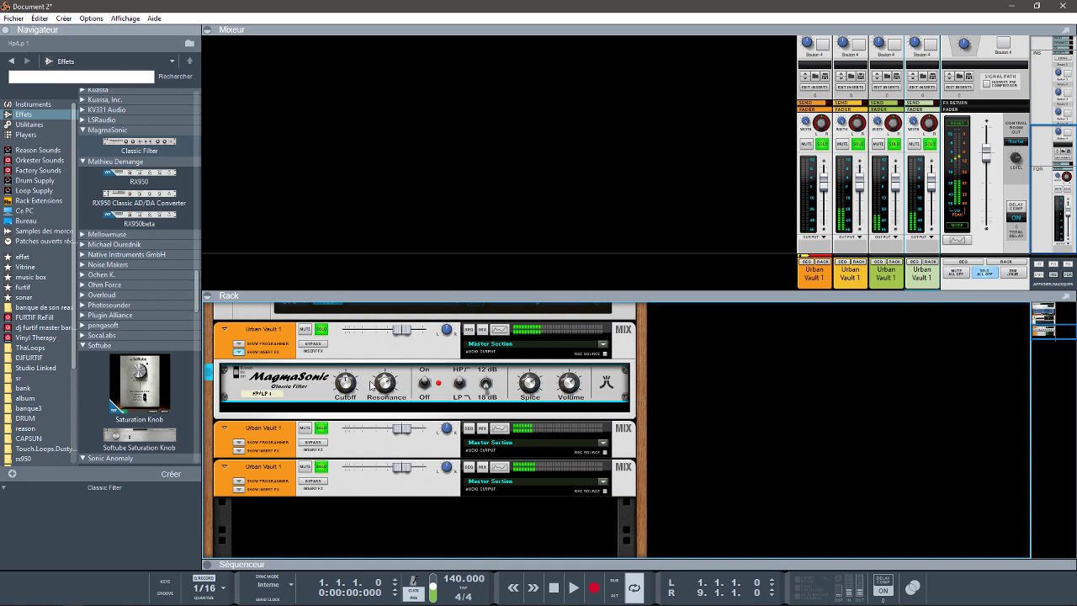
{"action": "left_click_drag", "start_coordinate": [345, 385], "coordinate": [352, 391]}
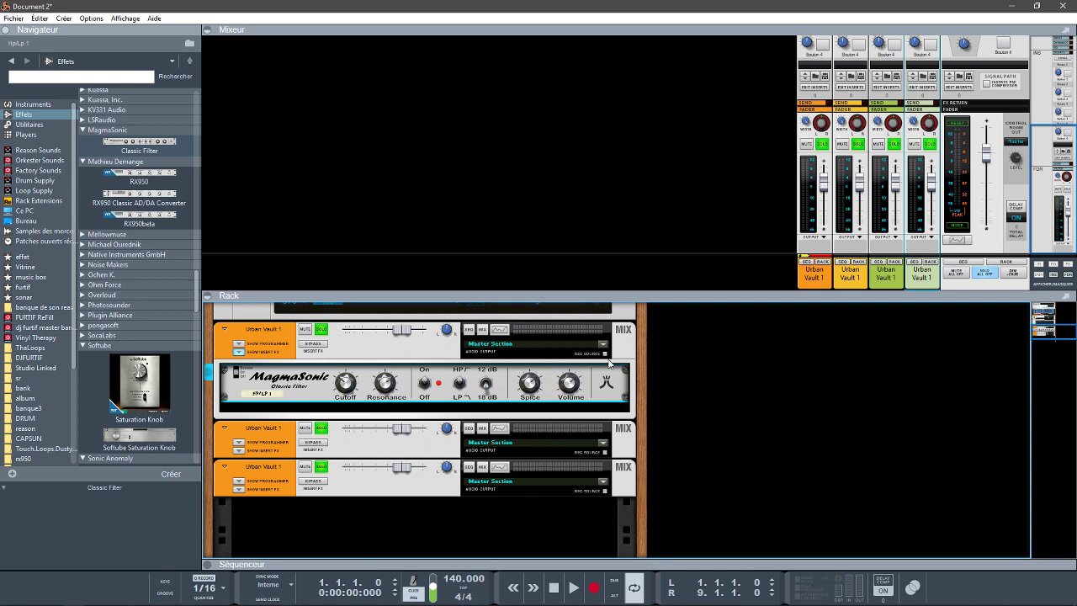
Return to the Urban Vault device in the rack and reopen its interface.
{"action": "scroll", "coordinate": [1043, 331], "scroll_direction": "up", "scroll_amount": 5}
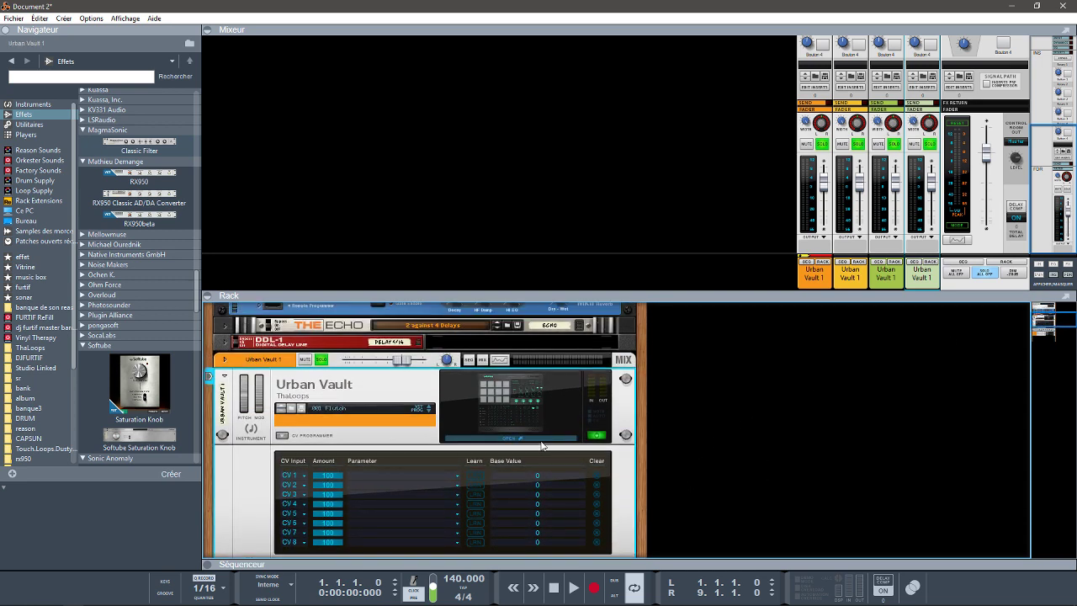
{"action": "left_click", "coordinate": [541, 439]}
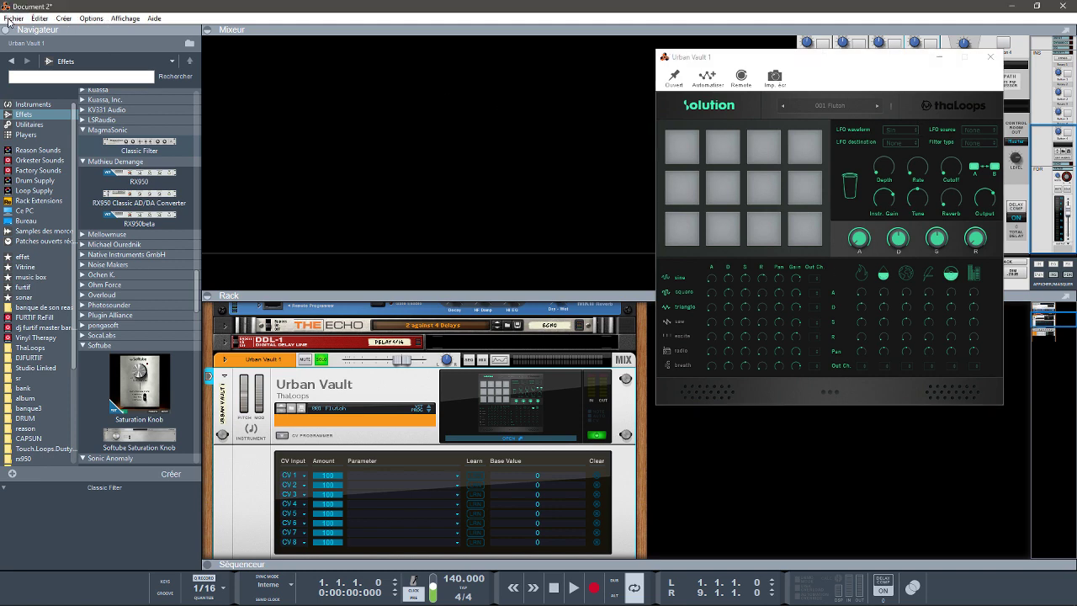
Open the recent song trap5.reason and switch back to the Document 2 window.
{"action": "left_click", "coordinate": [13, 18]}
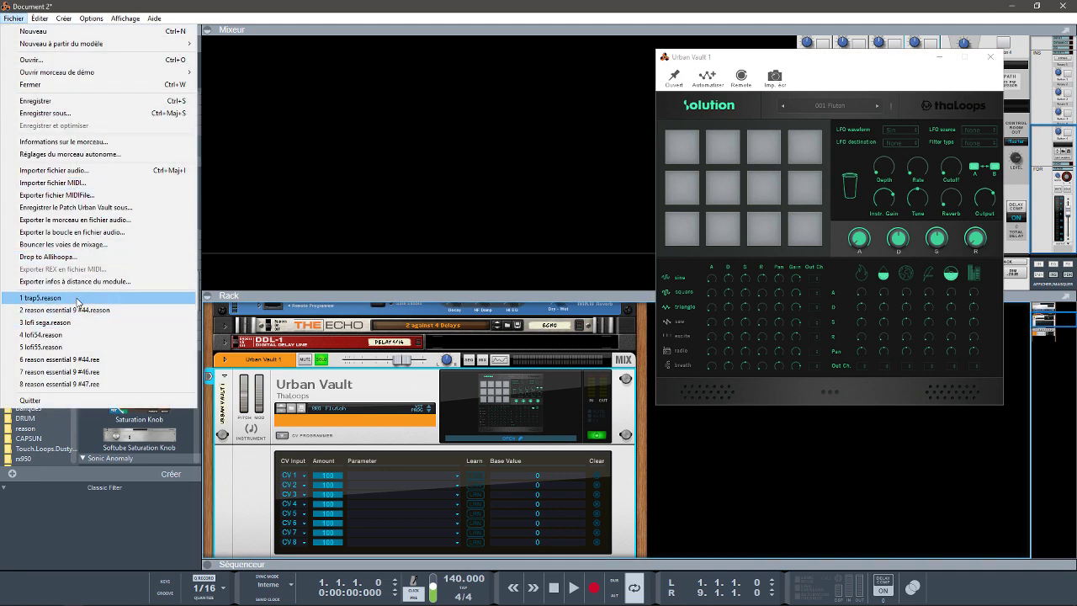
{"action": "key", "text": "Escape"}
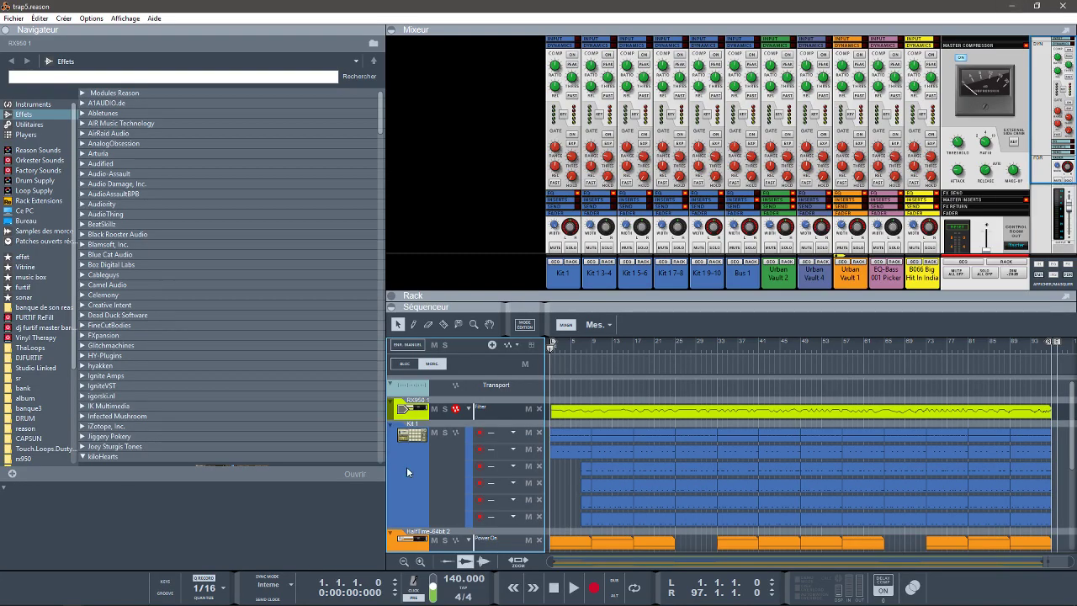
{"action": "mouse_move", "coordinate": [72, 598]}
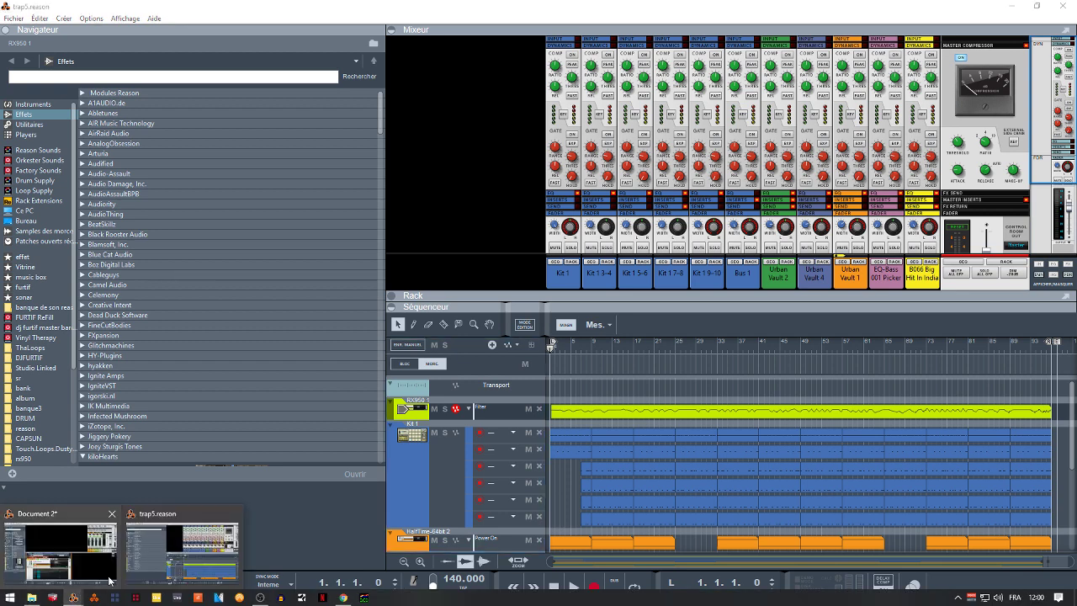
{"action": "left_click", "coordinate": [77, 516]}
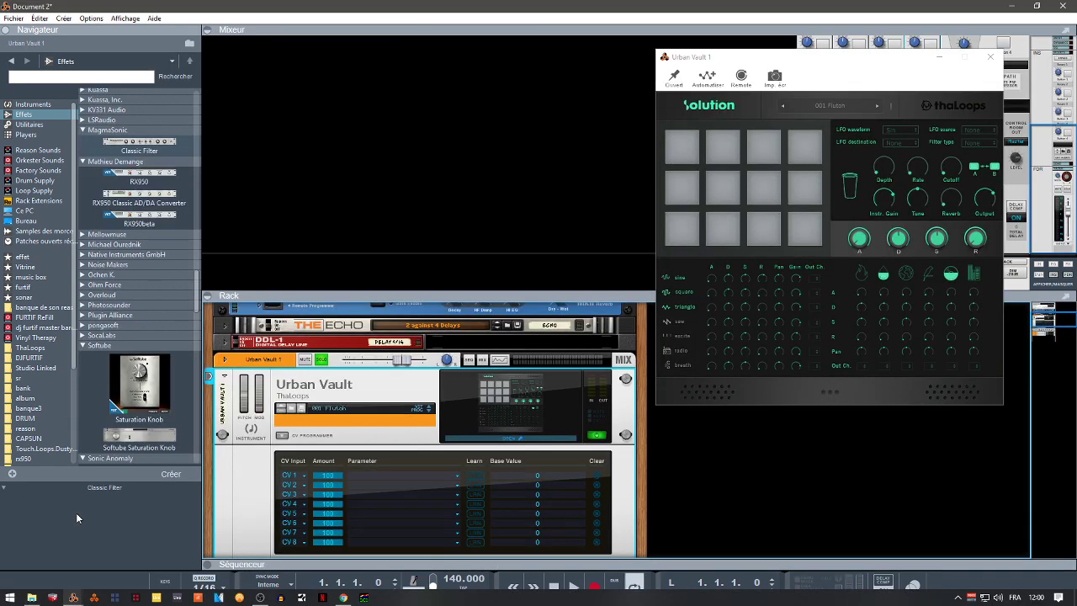
Audition the Urban Vault instruments 051 Hong Kong Soul, 058 Z Jay In and 017 Mosquito Brass.
{"action": "left_click", "coordinate": [796, 110]}
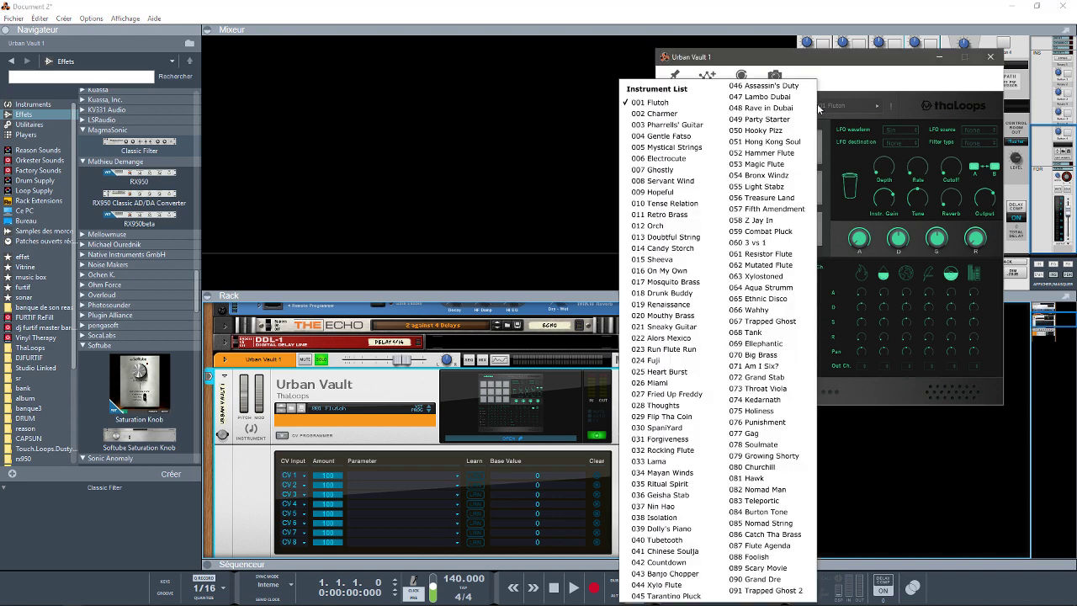
{"action": "left_click", "coordinate": [787, 137]}
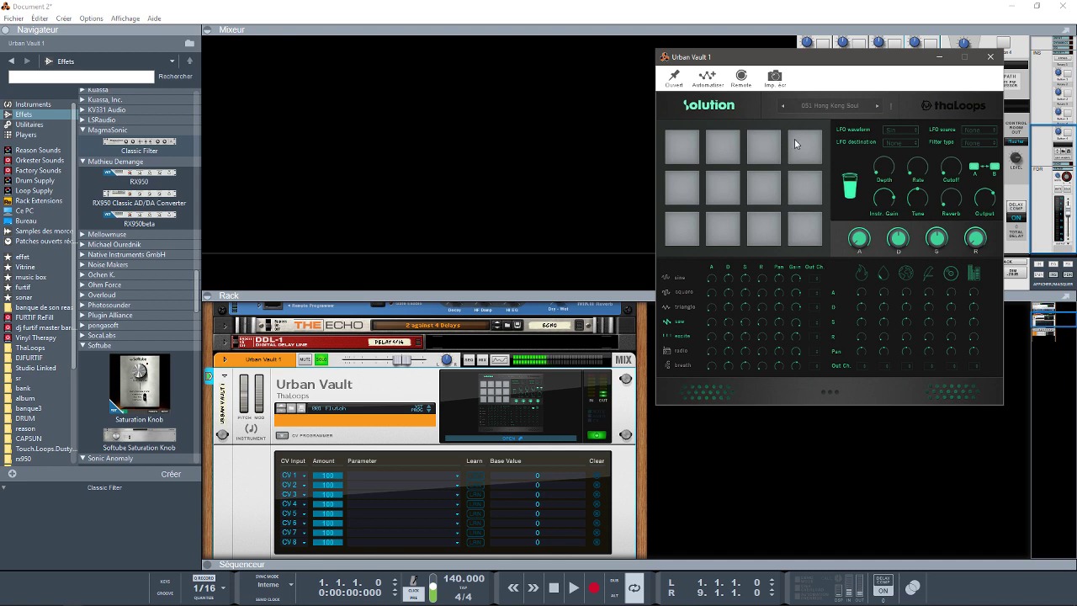
{"action": "left_click", "coordinate": [833, 109]}
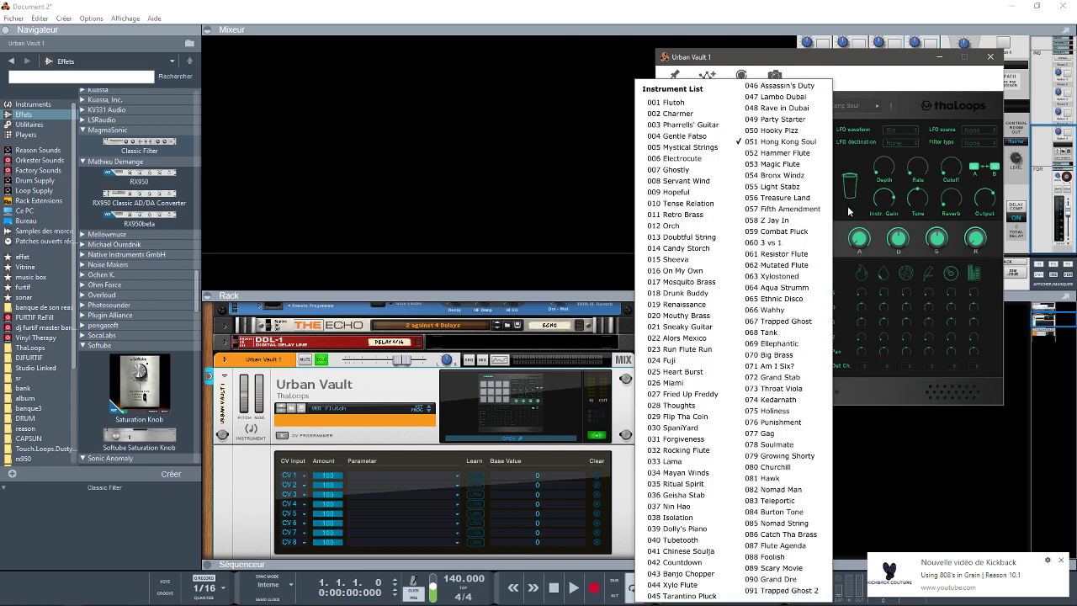
{"action": "left_click", "coordinate": [799, 221]}
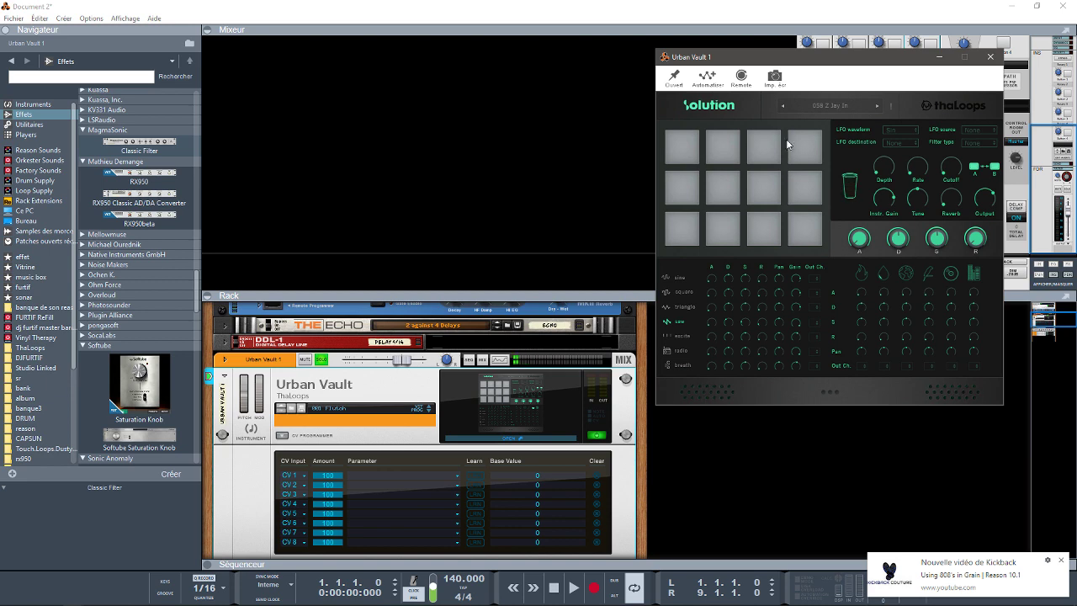
{"action": "left_click", "coordinate": [842, 105]}
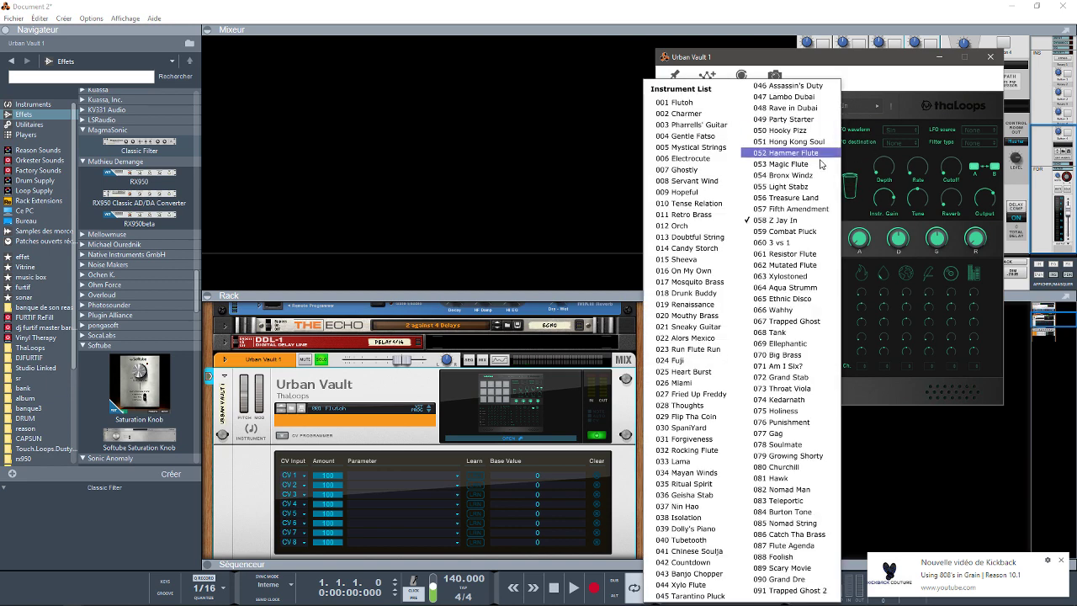
{"action": "left_click", "coordinate": [704, 282]}
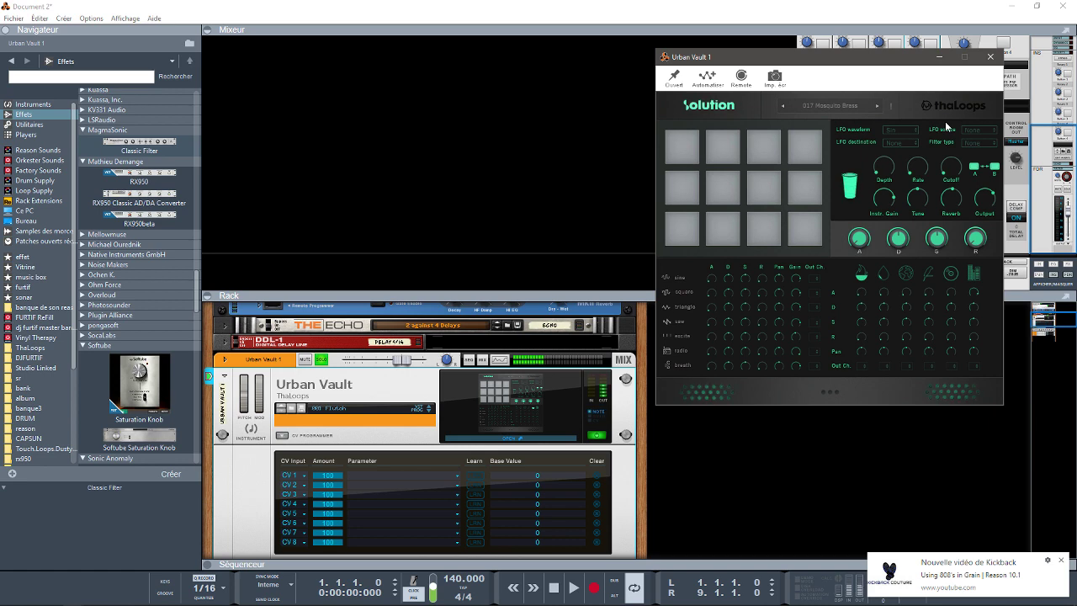
Audition the Urban Vault instruments 062 Mutated Flute, 070 Big Brass and 083 Teleportic.
{"action": "left_click", "coordinate": [832, 106]}
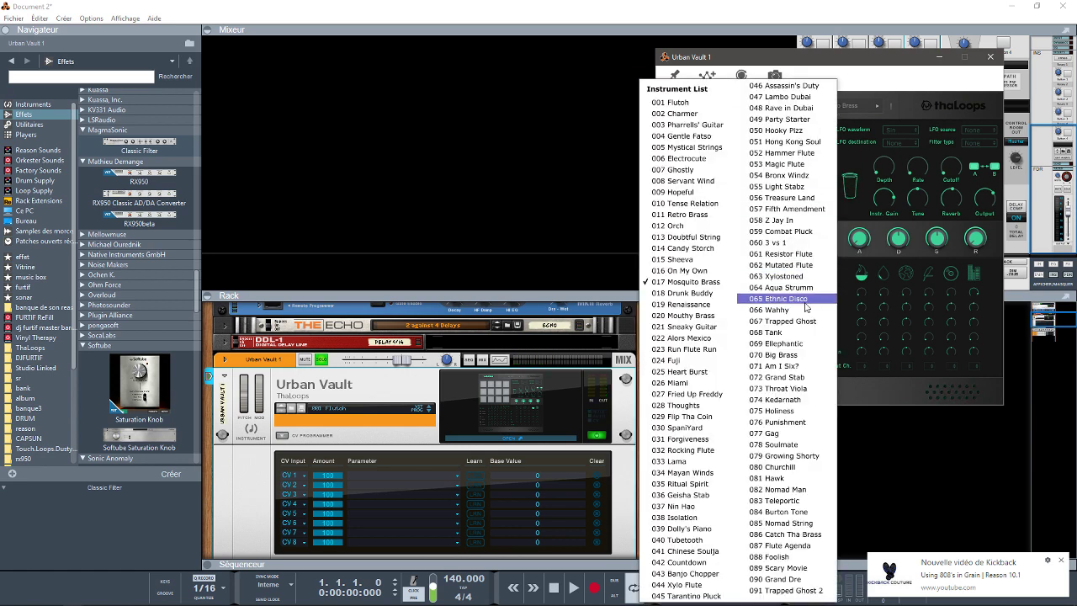
{"action": "left_click", "coordinate": [800, 268]}
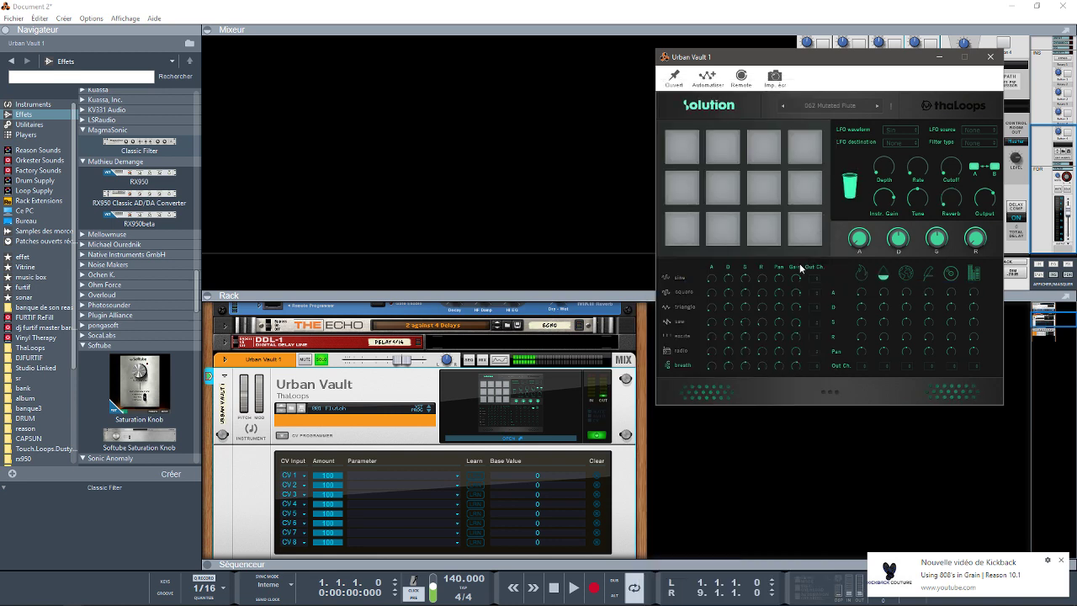
{"action": "left_click", "coordinate": [792, 239]}
{"action": "left_click", "coordinate": [818, 110]}
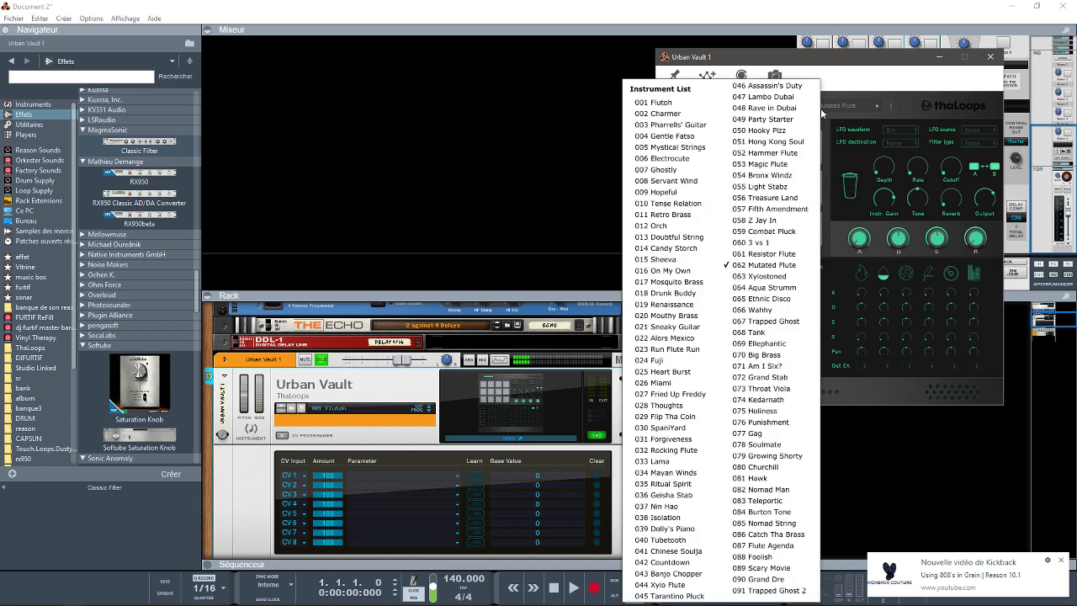
{"action": "left_click", "coordinate": [792, 355]}
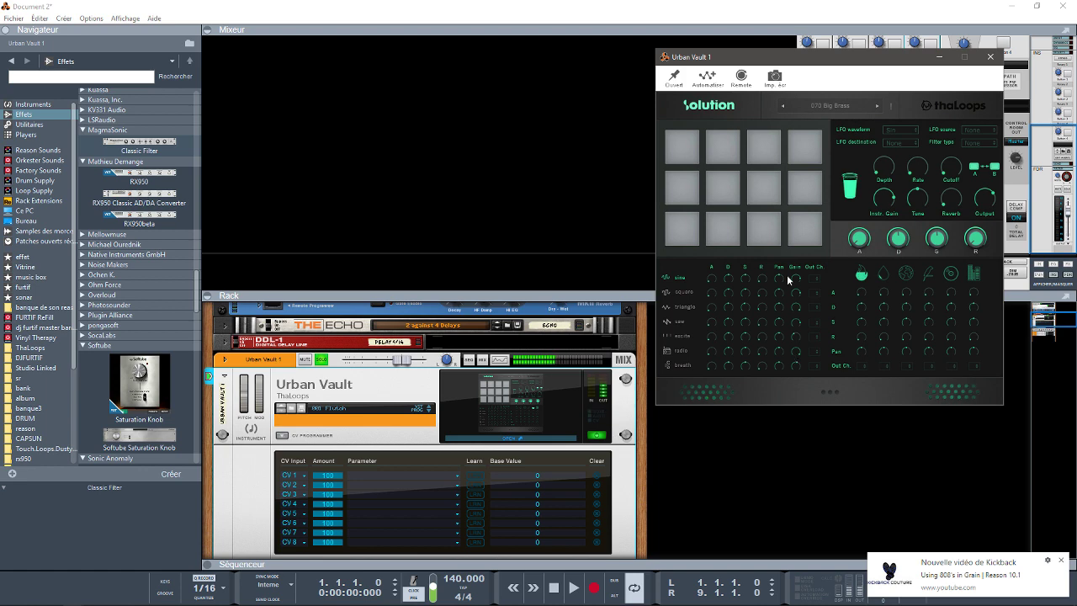
{"action": "left_click", "coordinate": [851, 106]}
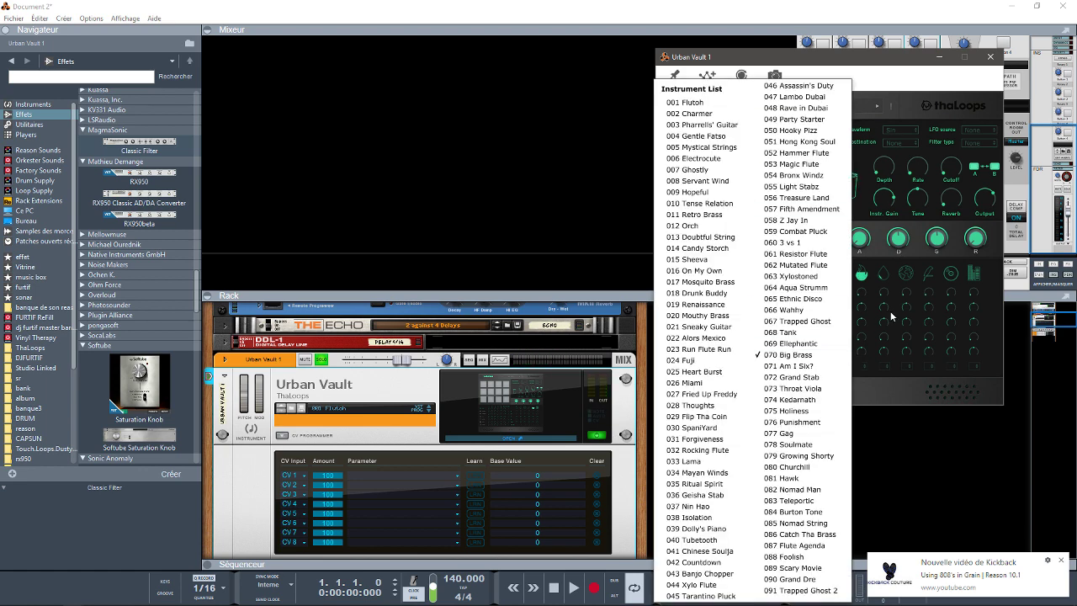
{"action": "left_click", "coordinate": [828, 501]}
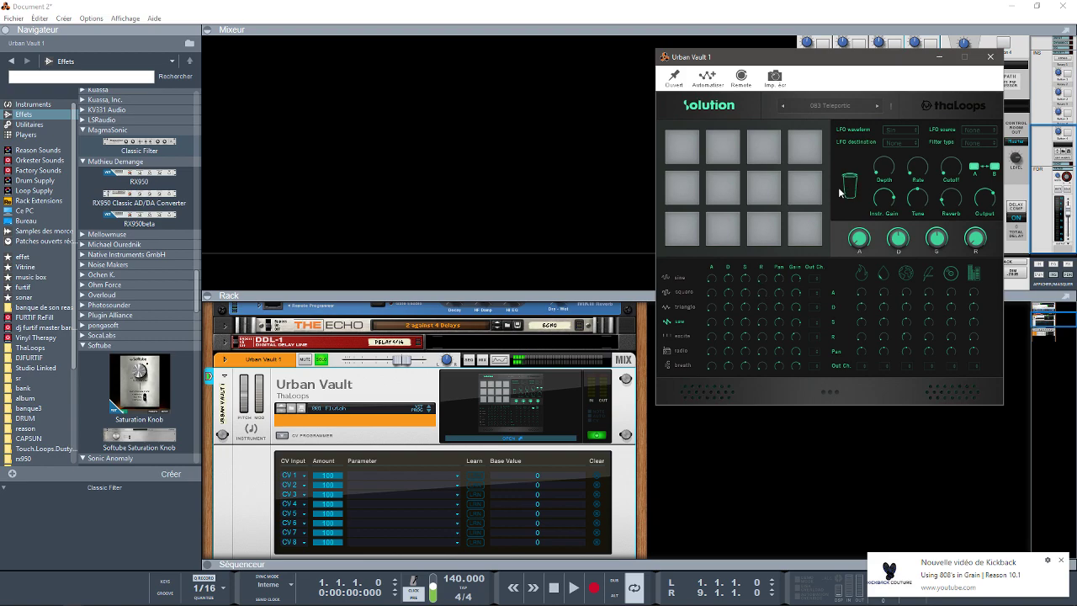
Close the Urban Vault interface and Document 2 without saving its changes.
{"action": "left_click", "coordinate": [990, 57]}
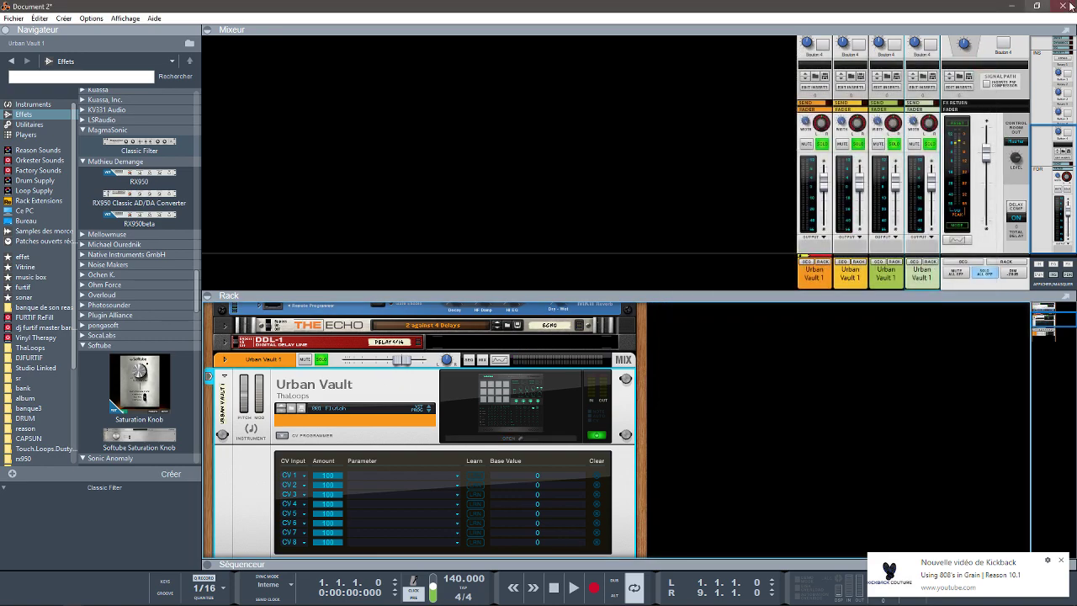
{"action": "left_click", "coordinate": [1063, 7]}
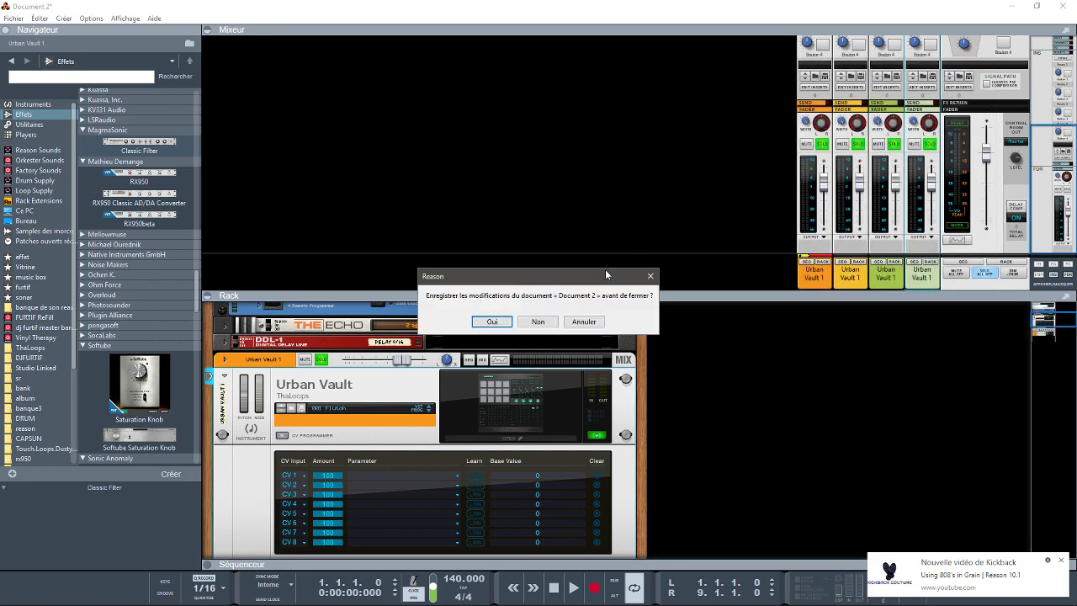
{"action": "left_click", "coordinate": [546, 321]}
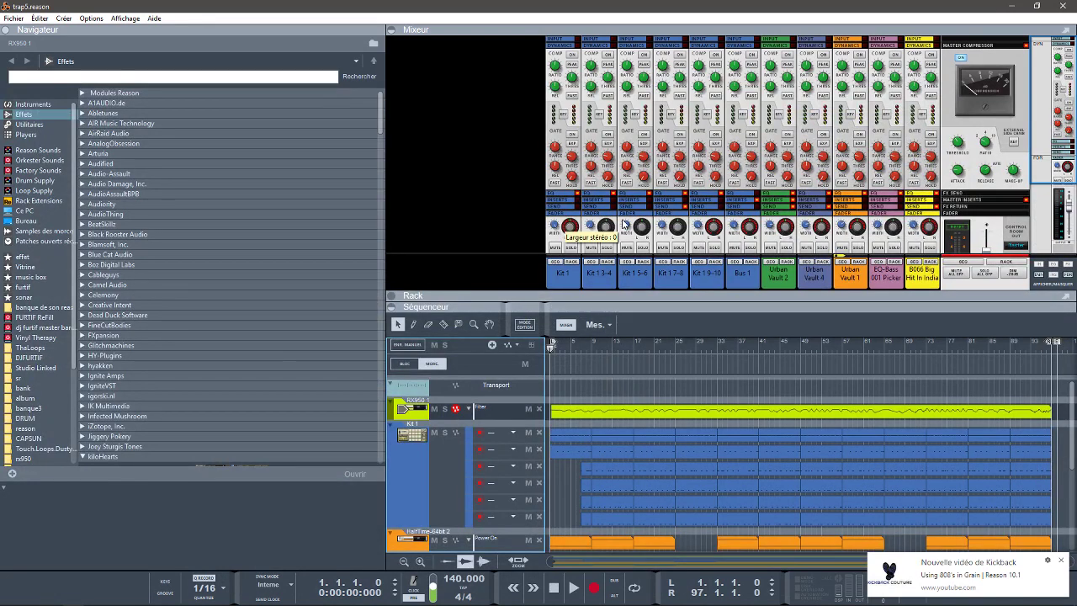
Start playback of trap5.reason and arrange the window so only the rack and sequencer are expanded.
{"action": "key", "text": "space"}
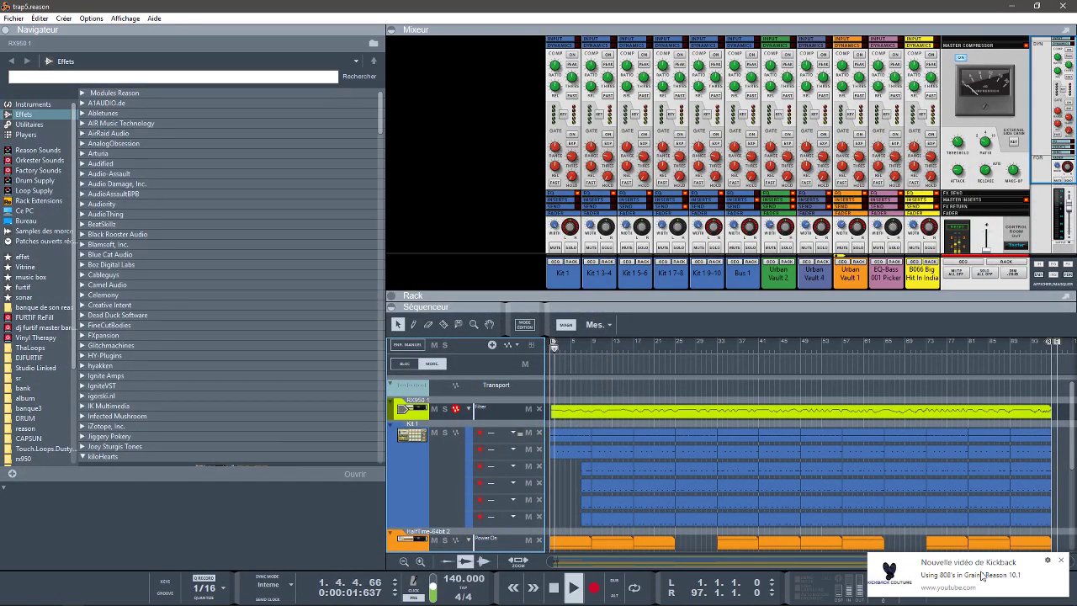
{"action": "left_click", "coordinate": [1059, 560]}
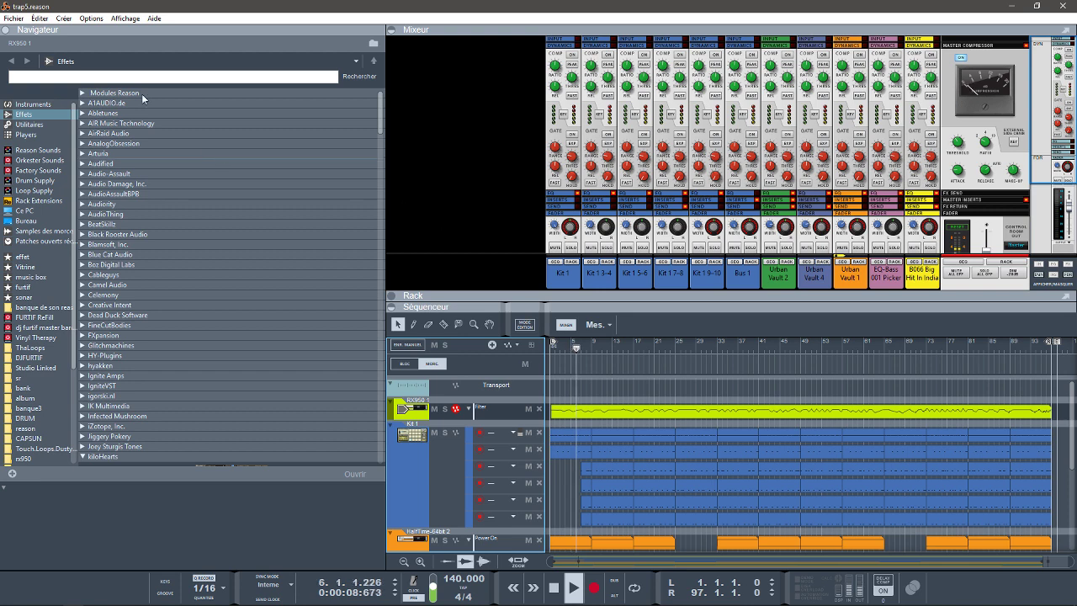
{"action": "left_click", "coordinate": [6, 31]}
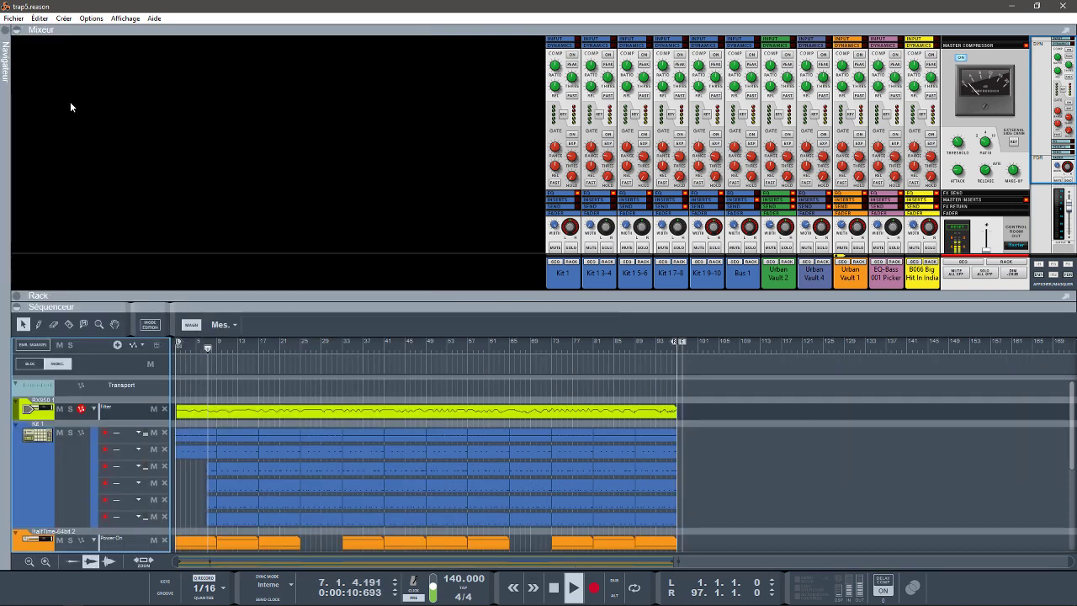
{"action": "left_click", "coordinate": [17, 31]}
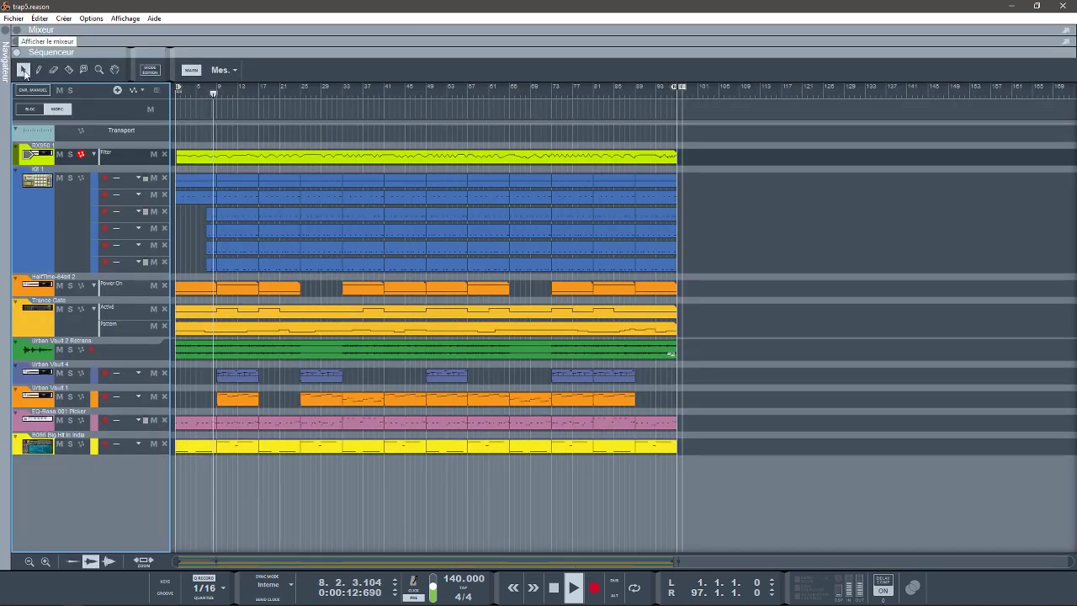
{"action": "left_click", "coordinate": [17, 40]}
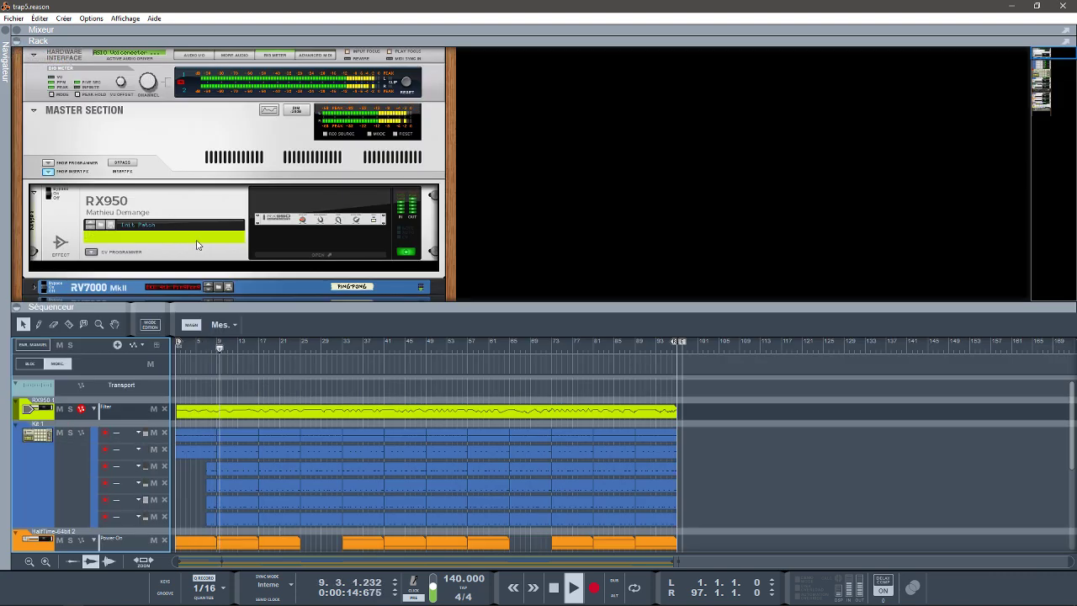
Open the RX950 interface from the master section, set its display scaling to 150% and place it clear of the rack devices.
{"action": "left_click", "coordinate": [291, 251]}
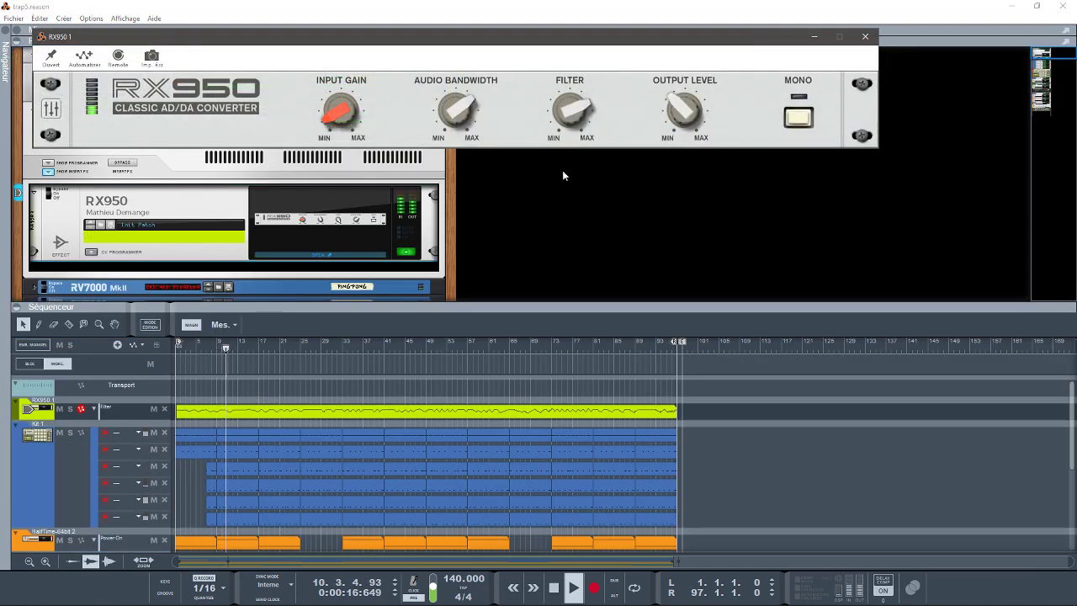
{"action": "left_click_drag", "start_coordinate": [648, 41], "coordinate": [795, 60]}
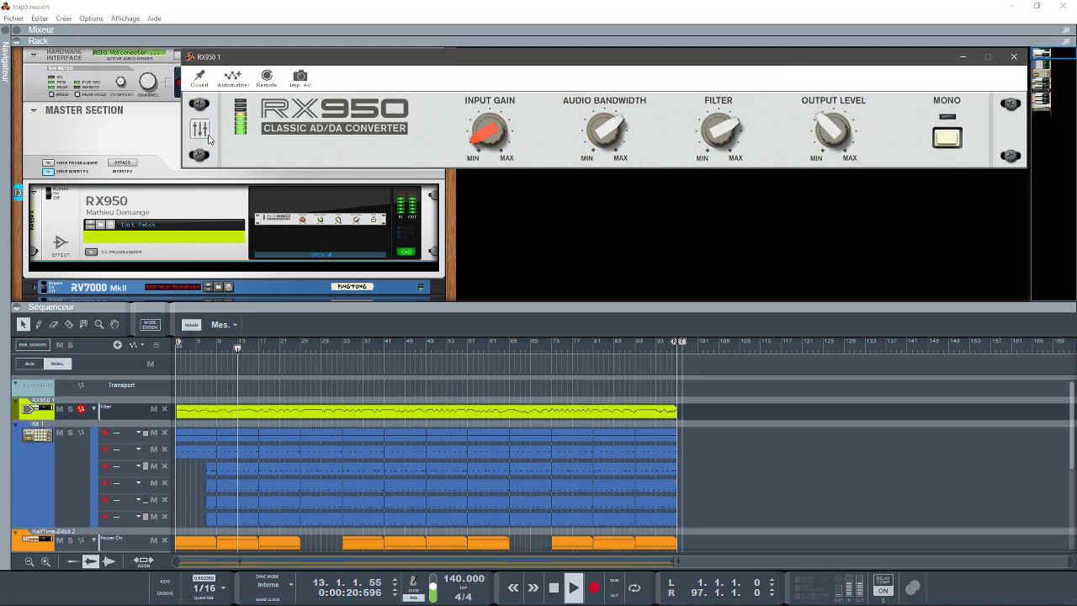
{"action": "left_click", "coordinate": [319, 103]}
{"action": "left_click", "coordinate": [341, 141]}
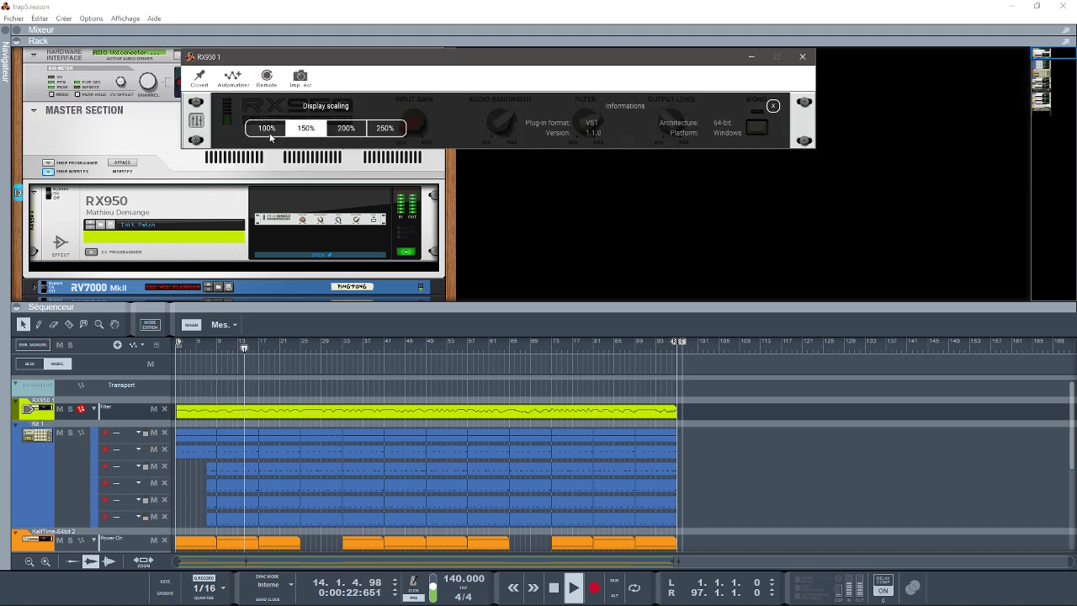
{"action": "left_click", "coordinate": [772, 105]}
{"action": "left_click_drag", "start_coordinate": [695, 55], "coordinate": [909, 50]}
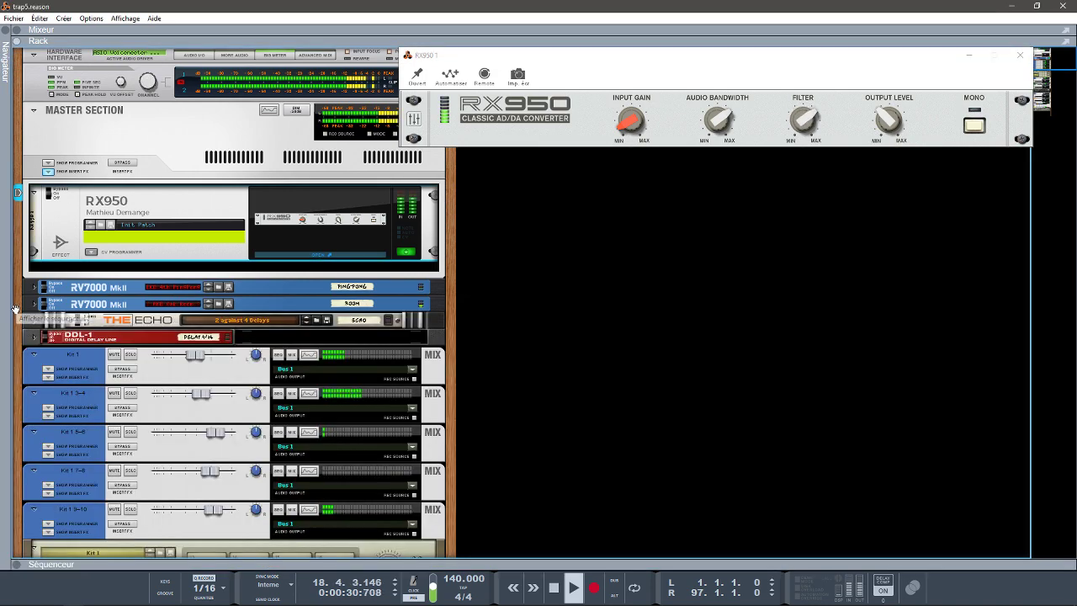
Expand the rack by collapsing the sequencer, and open the HalfTime-64bit interface from the Urban Vault 2 audio track beside the rack.
{"action": "left_click", "coordinate": [31, 305]}
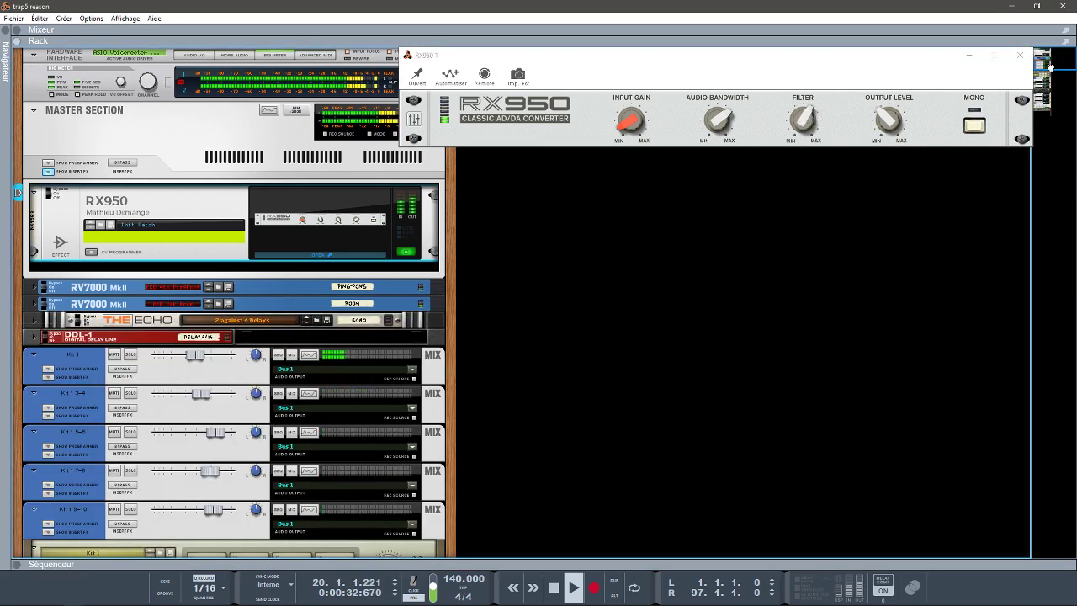
{"action": "left_click_drag", "start_coordinate": [1053, 67], "coordinate": [1071, 97]}
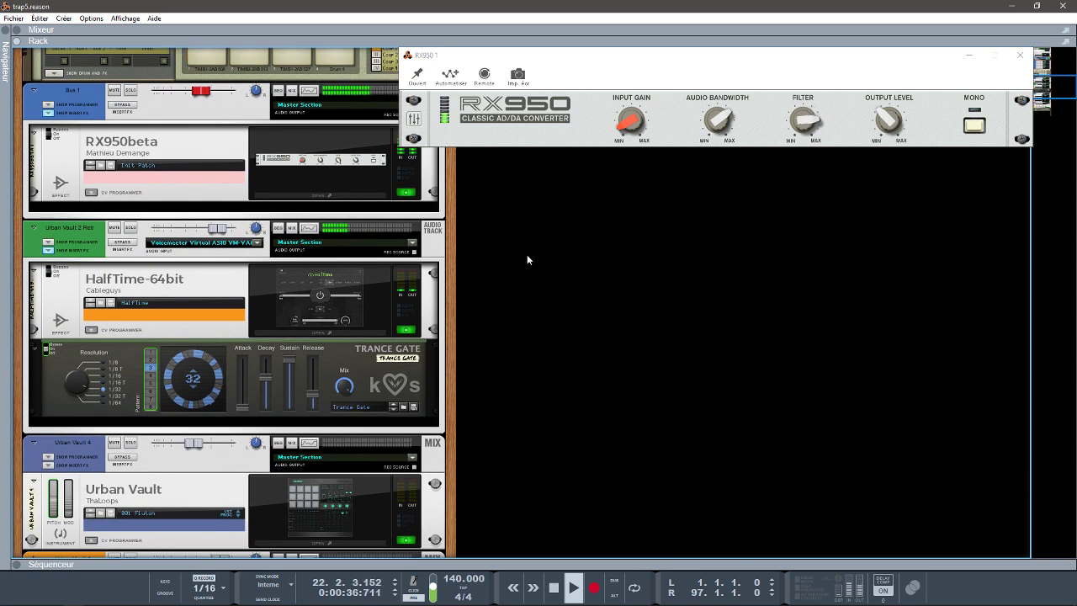
{"action": "left_click", "coordinate": [340, 331]}
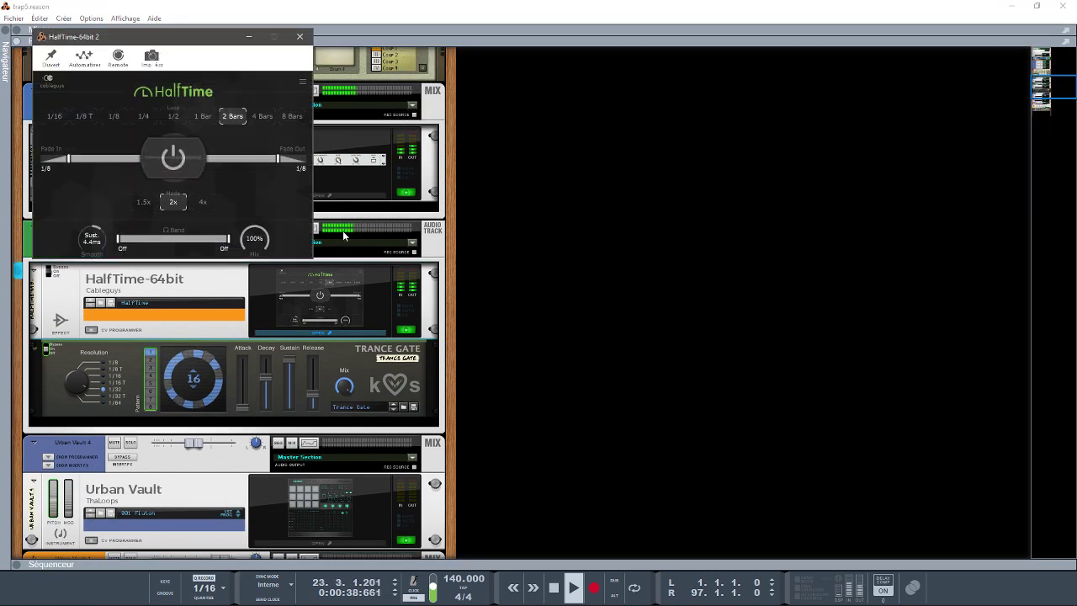
{"action": "left_click_drag", "start_coordinate": [199, 39], "coordinate": [618, 57]}
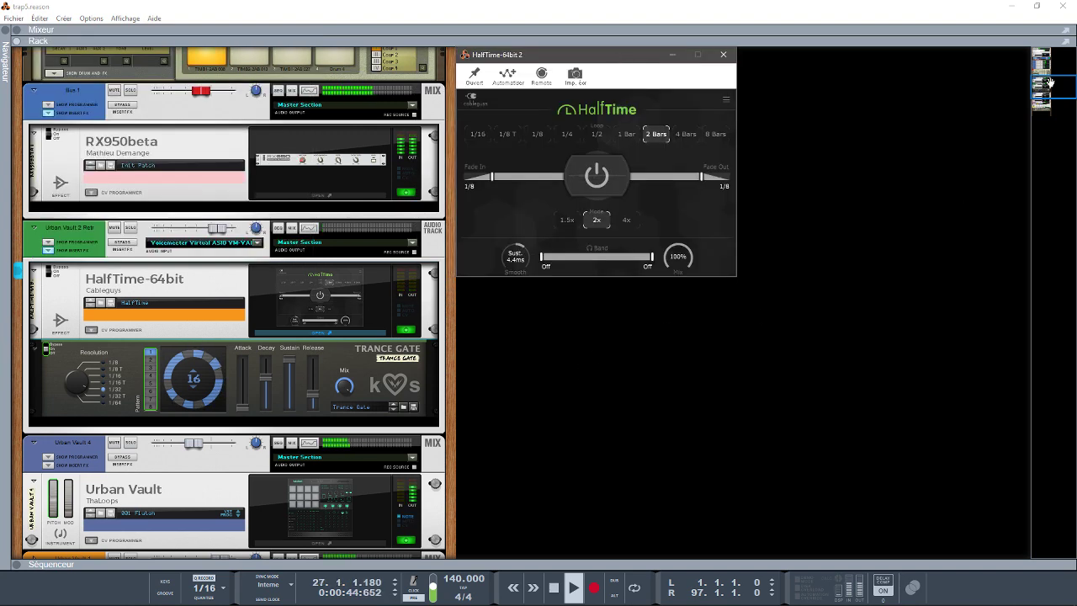
Look through the remaining rack devices down to the NN-XT and show the sequencer again.
{"action": "left_click_drag", "start_coordinate": [1045, 83], "coordinate": [1052, 97]}
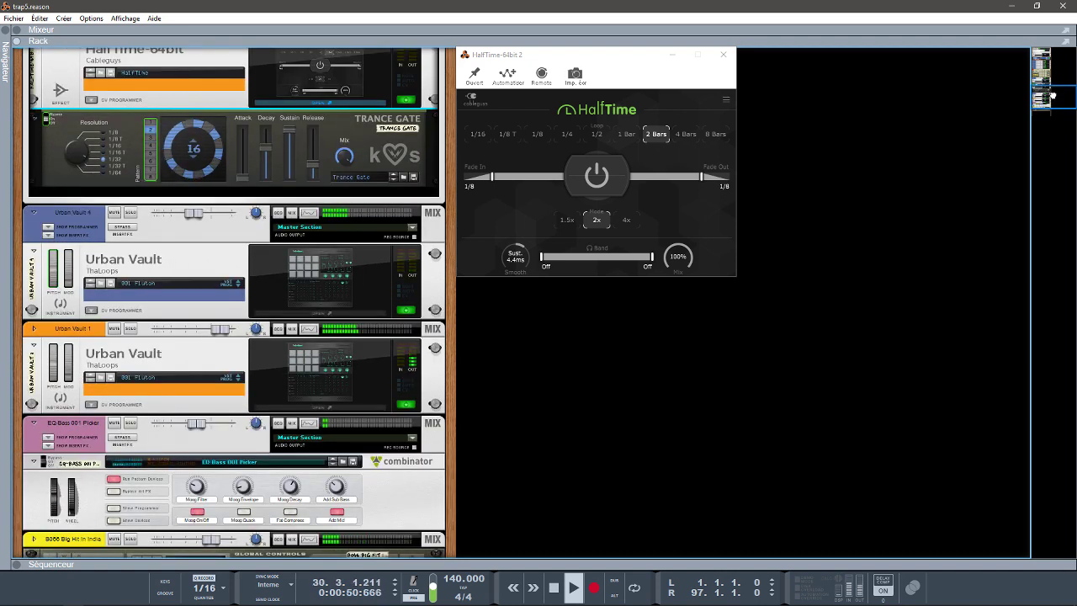
{"action": "left_click_drag", "start_coordinate": [1054, 98], "coordinate": [1058, 98]}
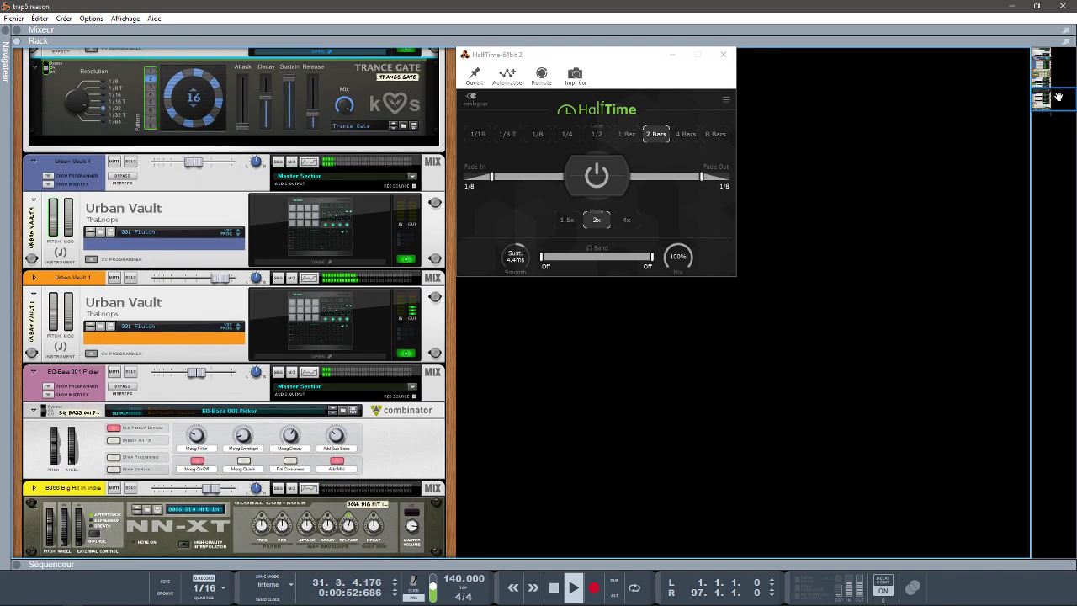
{"action": "left_click", "coordinate": [18, 564]}
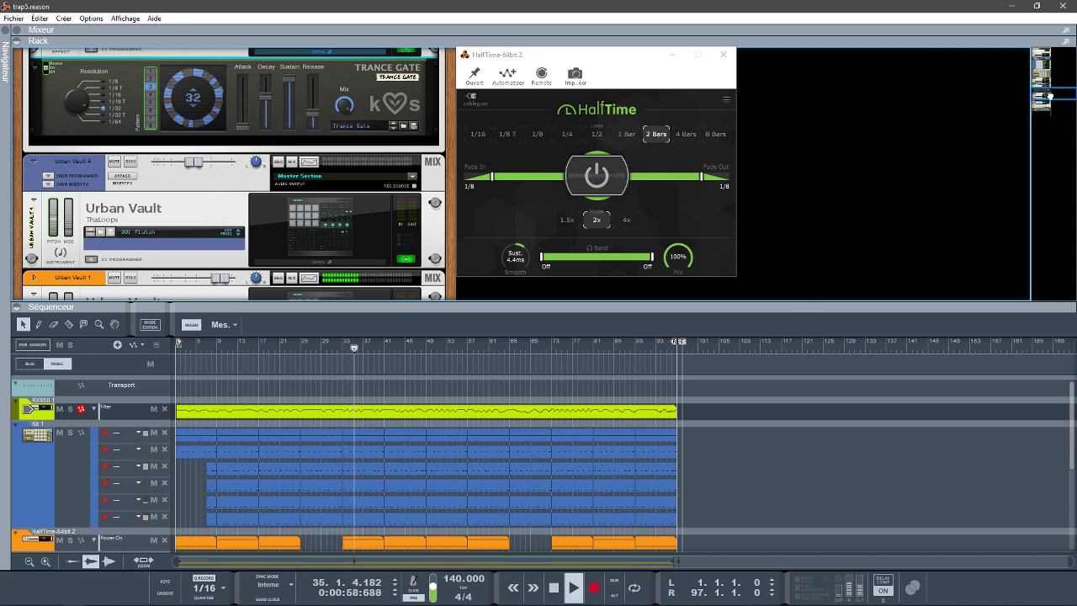
Show the HalfTime-64bit and Trance Gate devices in the rack together with their automation lanes in the sequencer.
{"action": "mouse_move", "coordinate": [1055, 95]}
{"action": "left_mouse_down"}
{"action": "mouse_move", "coordinate": [1065, 111]}
{"action": "mouse_move", "coordinate": [1054, 89]}
{"action": "left_mouse_up"}
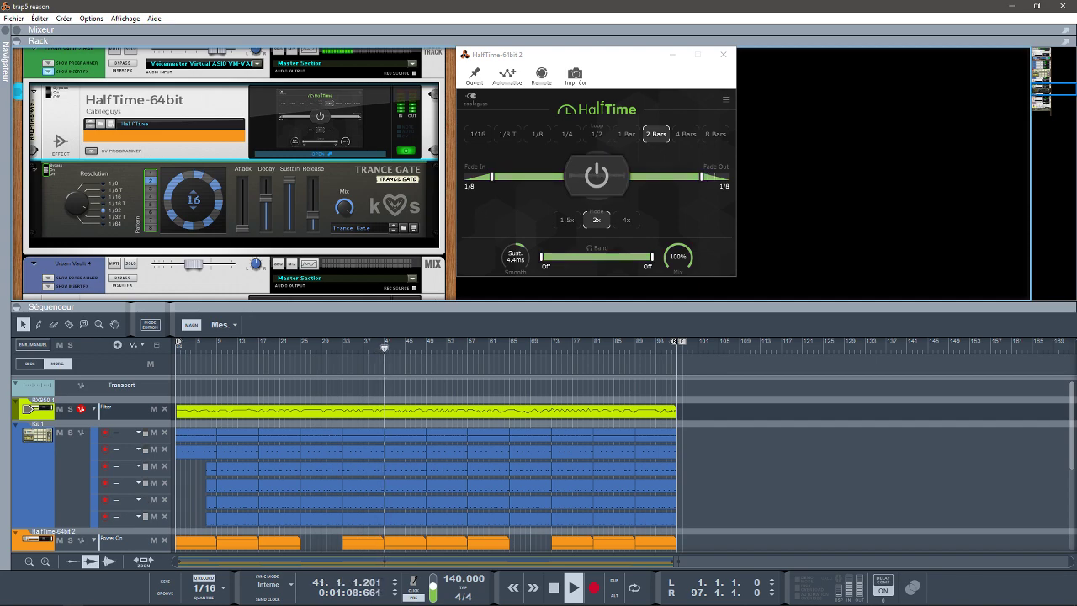
{"action": "left_click_drag", "start_coordinate": [1072, 387], "coordinate": [1072, 421]}
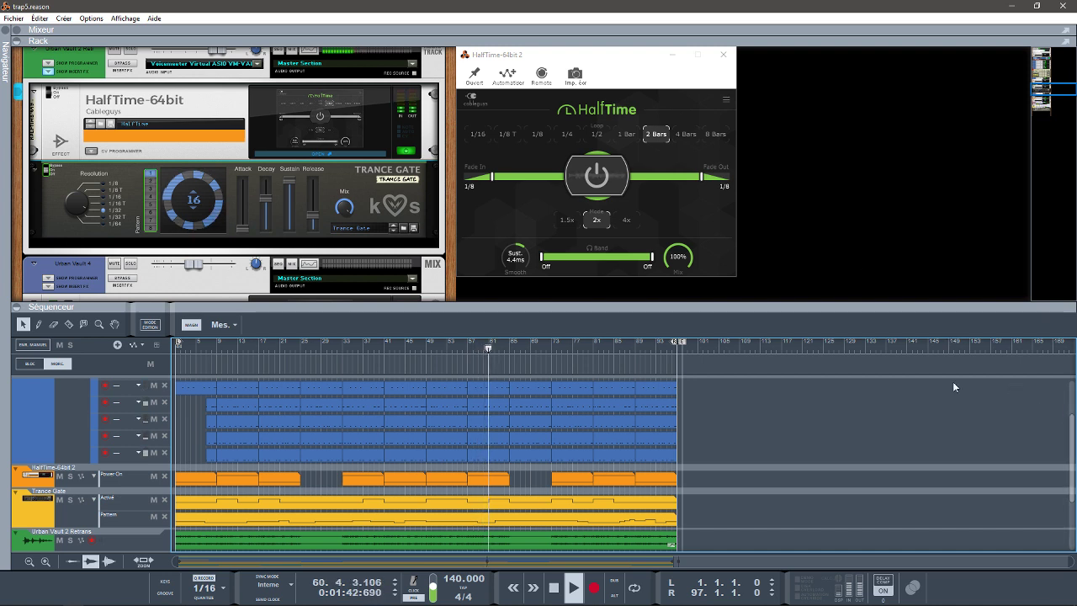
{"action": "left_click", "coordinate": [1047, 85]}
{"action": "left_click", "coordinate": [1047, 85]}
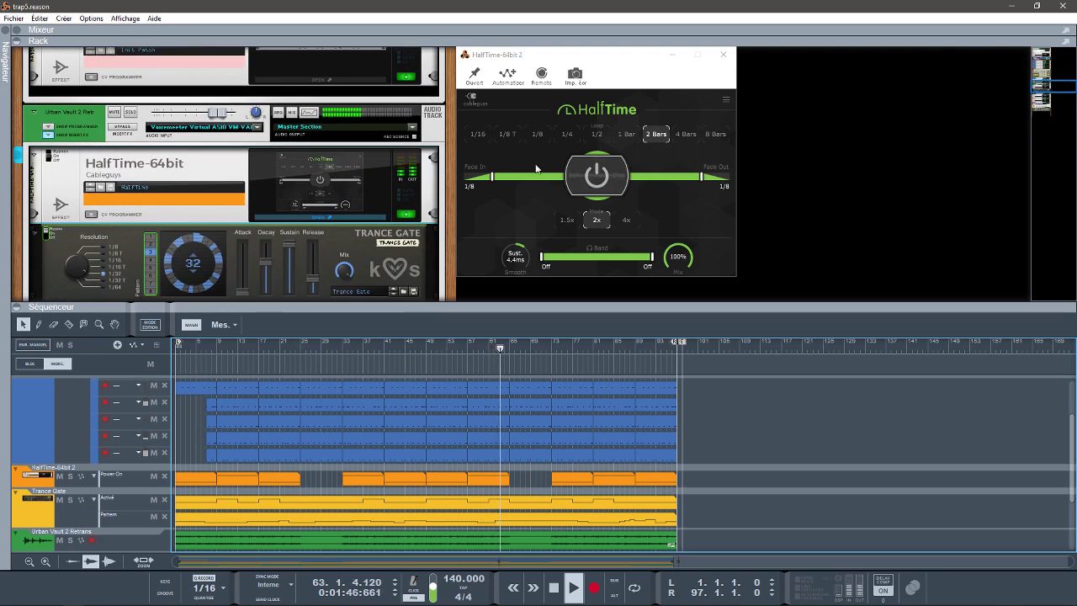
Open the Urban Vault 4 plugin interface from the rack, followed by the Urban Vault 1 interface, while the song plays.
{"action": "scroll", "coordinate": [408, 157], "scroll_direction": "down", "scroll_amount": 10}
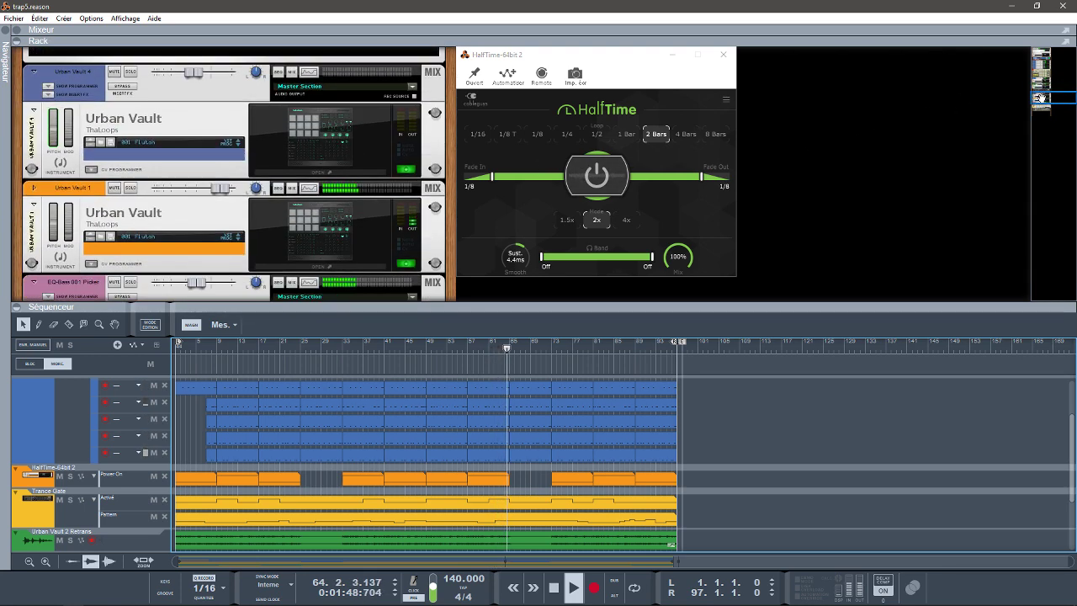
{"action": "left_click", "coordinate": [363, 172]}
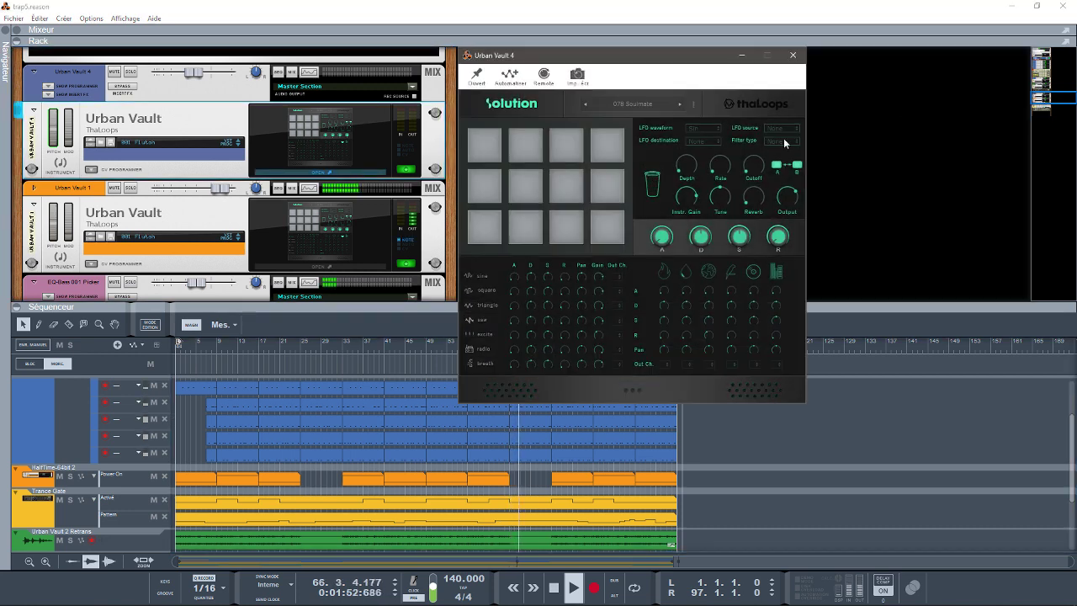
{"action": "left_click", "coordinate": [366, 267]}
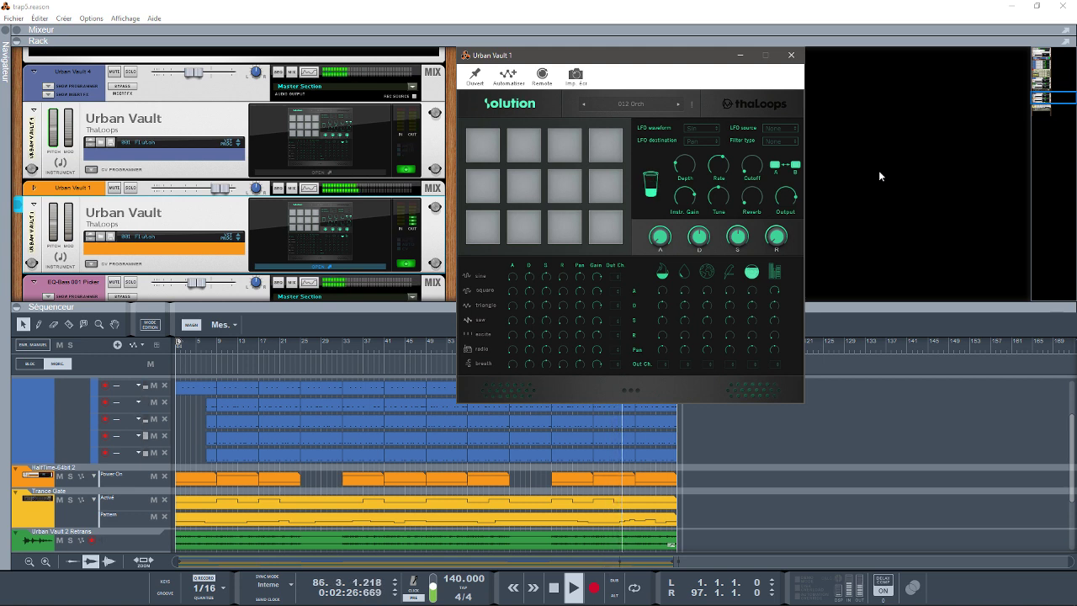
Switch to Chrome and look over the opening section of the thaLoops Urban Vault product page, including the purchase offer.
{"action": "mouse_move", "coordinate": [871, 602]}
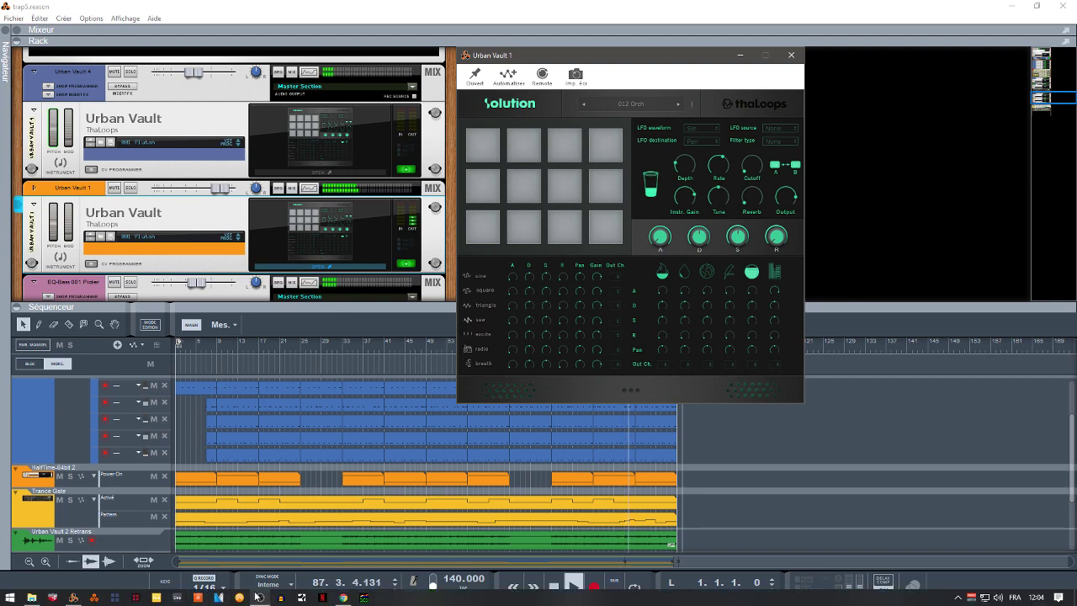
{"action": "left_click", "coordinate": [344, 597]}
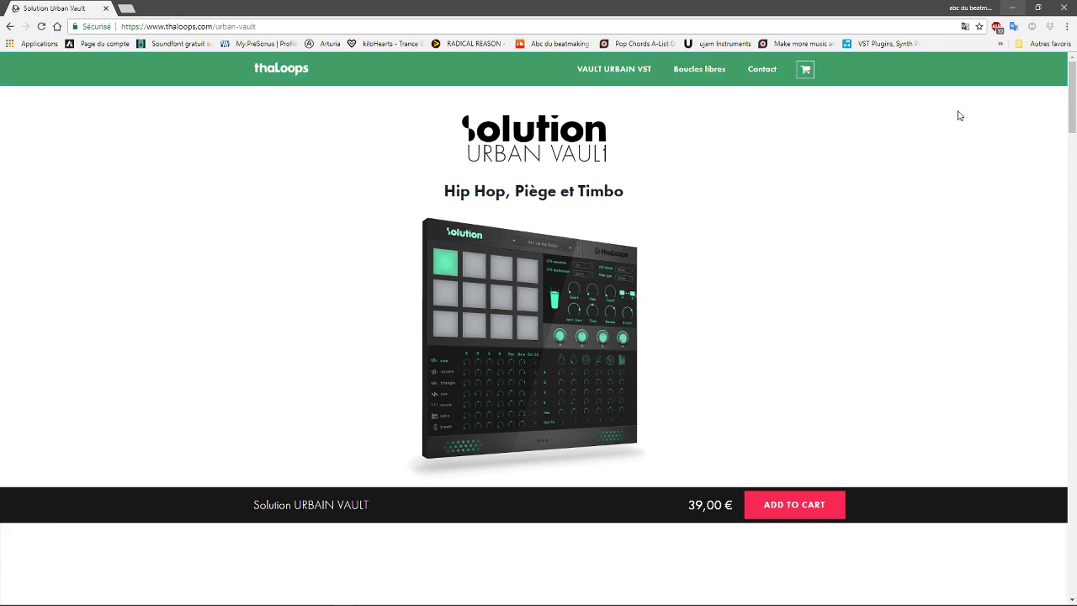
{"action": "scroll", "coordinate": [1073, 105], "scroll_direction": "down", "scroll_amount": 1}
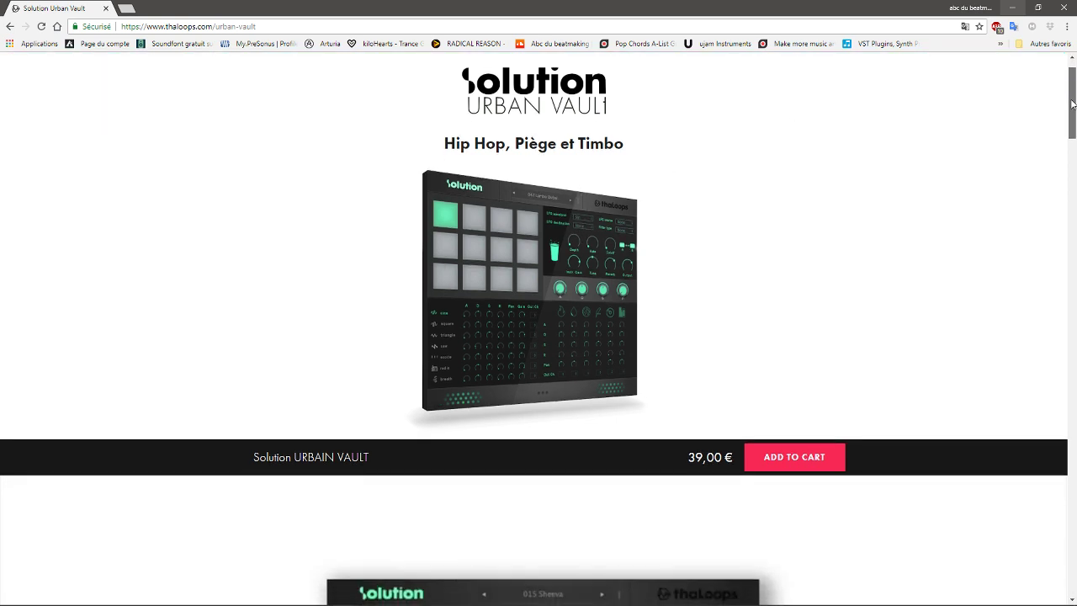
{"action": "scroll", "coordinate": [1072, 106], "scroll_direction": "down", "scroll_amount": 1}
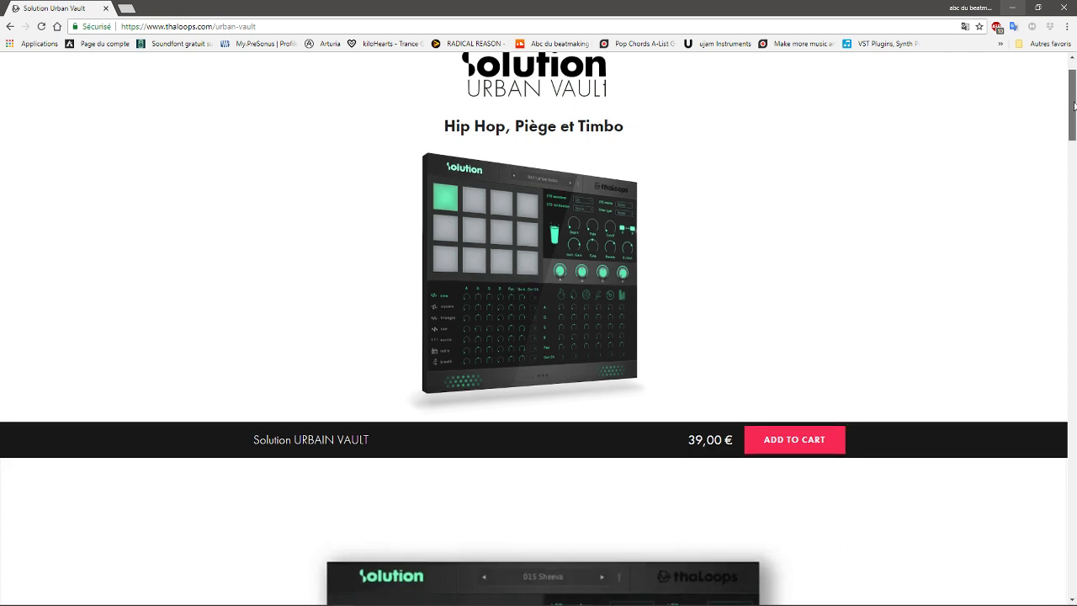
{"action": "scroll", "coordinate": [1074, 105], "scroll_direction": "down", "scroll_amount": 1}
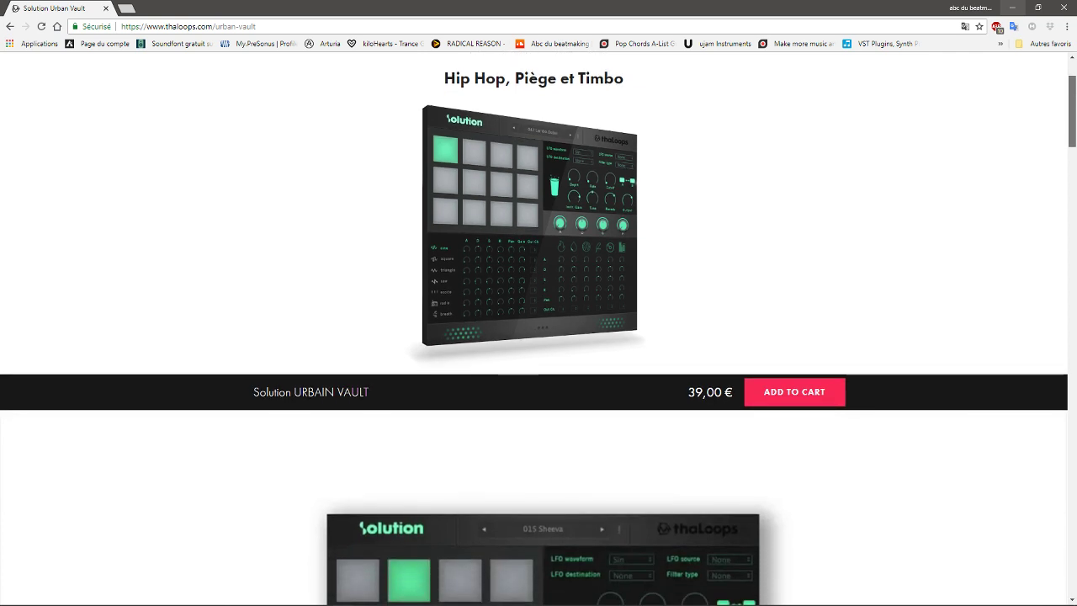
{"action": "scroll", "coordinate": [1064, 99], "scroll_direction": "up", "scroll_amount": 3}
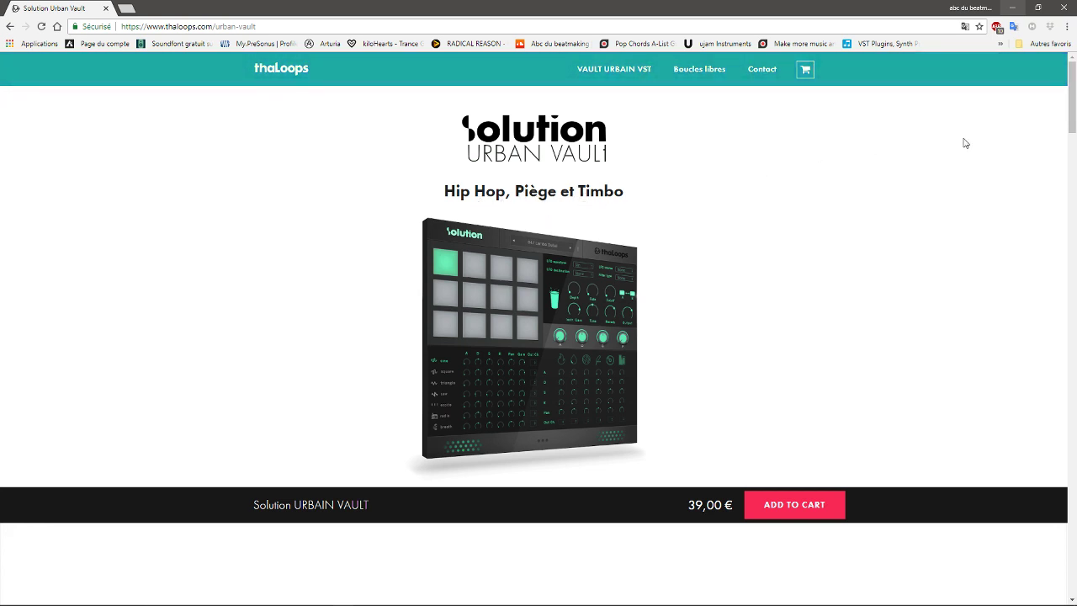
Read down the Urban Vault page through the contents list, free demo offer, review video and feature descriptions to the closing purchase offer.
{"action": "scroll", "coordinate": [1072, 118], "scroll_direction": "down", "scroll_amount": 5}
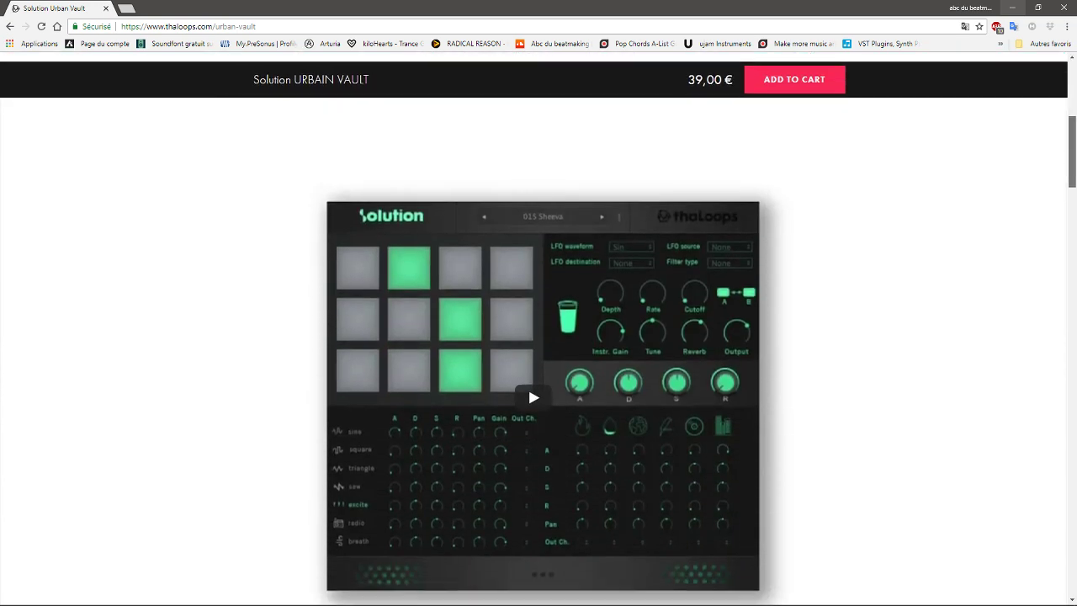
{"action": "scroll", "coordinate": [539, 347], "scroll_direction": "down", "scroll_amount": 4}
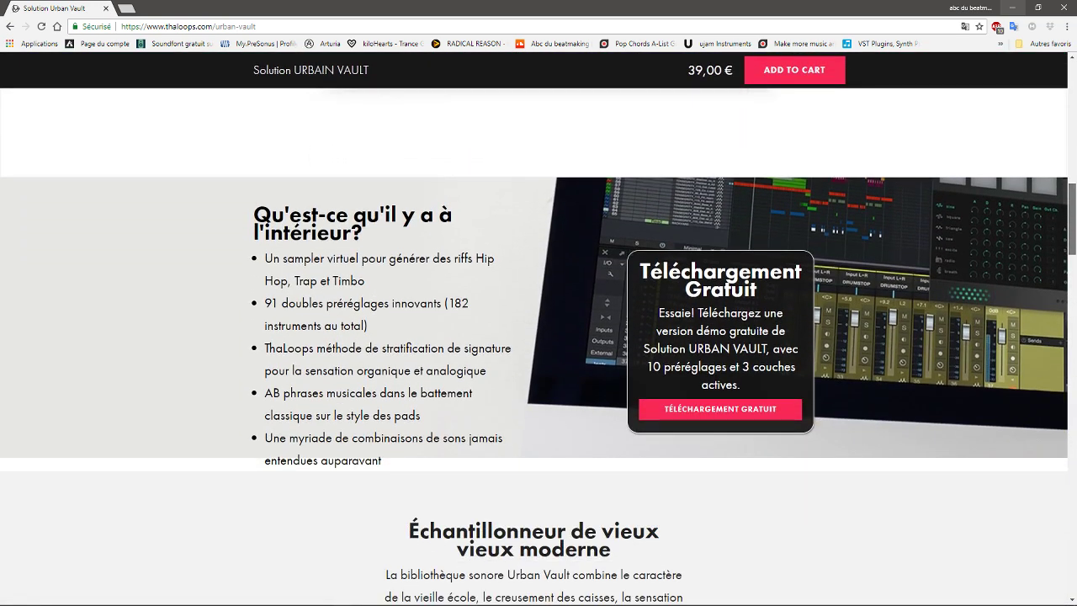
{"action": "scroll", "coordinate": [538, 346], "scroll_direction": "down", "scroll_amount": 2}
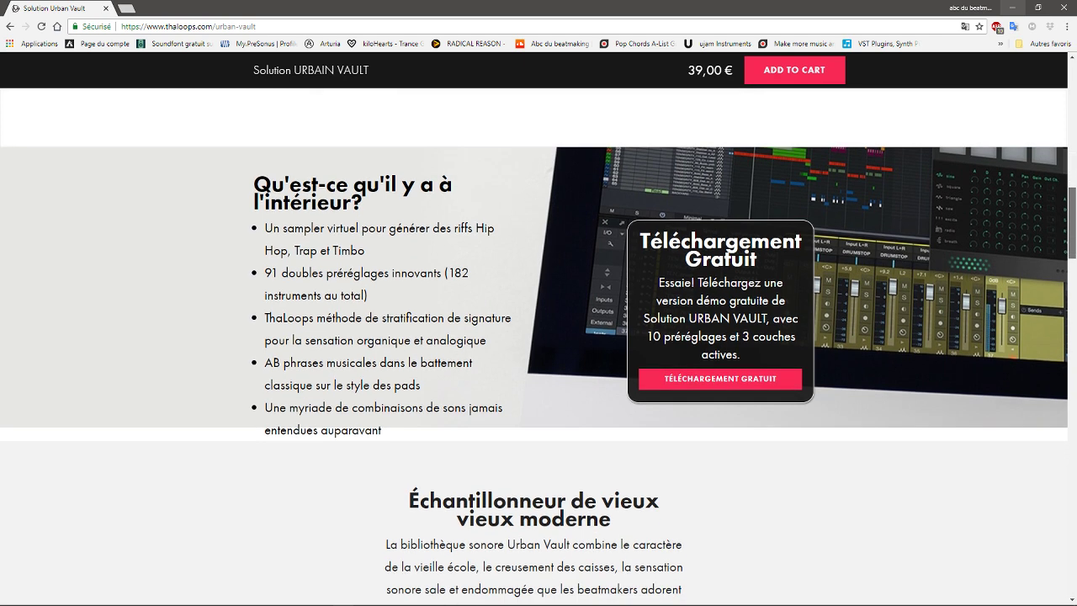
{"action": "scroll", "coordinate": [539, 347], "scroll_direction": "down", "scroll_amount": 4}
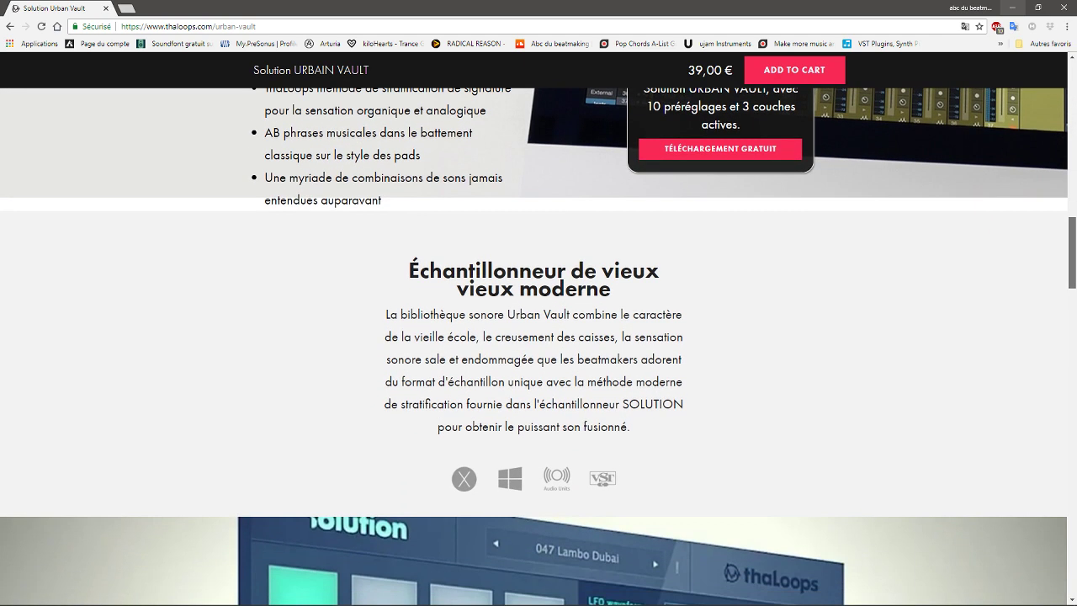
{"action": "scroll", "coordinate": [539, 346], "scroll_direction": "down", "scroll_amount": 6}
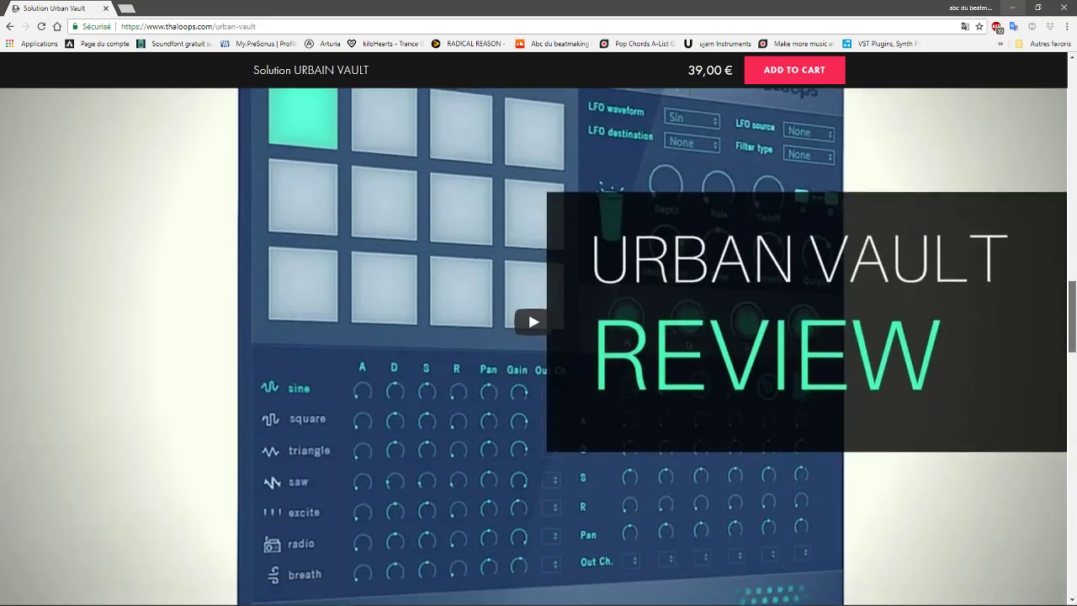
{"action": "scroll", "coordinate": [538, 346], "scroll_direction": "down", "scroll_amount": 5}
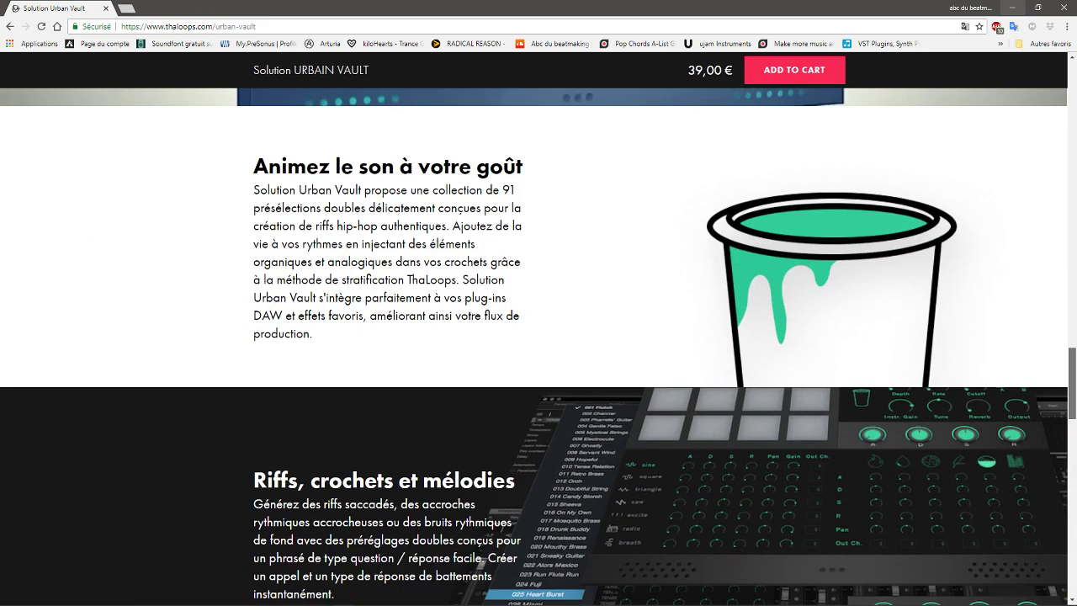
{"action": "scroll", "coordinate": [539, 346], "scroll_direction": "down", "scroll_amount": 1}
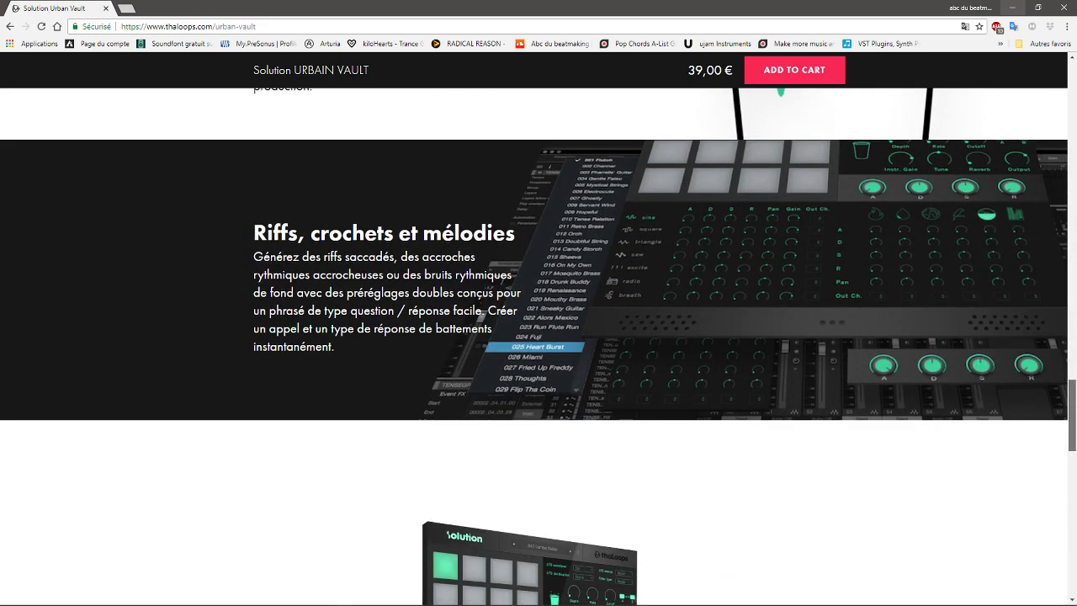
{"action": "scroll", "coordinate": [1026, 420], "scroll_direction": "up", "scroll_amount": 1}
{"action": "scroll", "coordinate": [1026, 421], "scroll_direction": "down", "scroll_amount": 3}
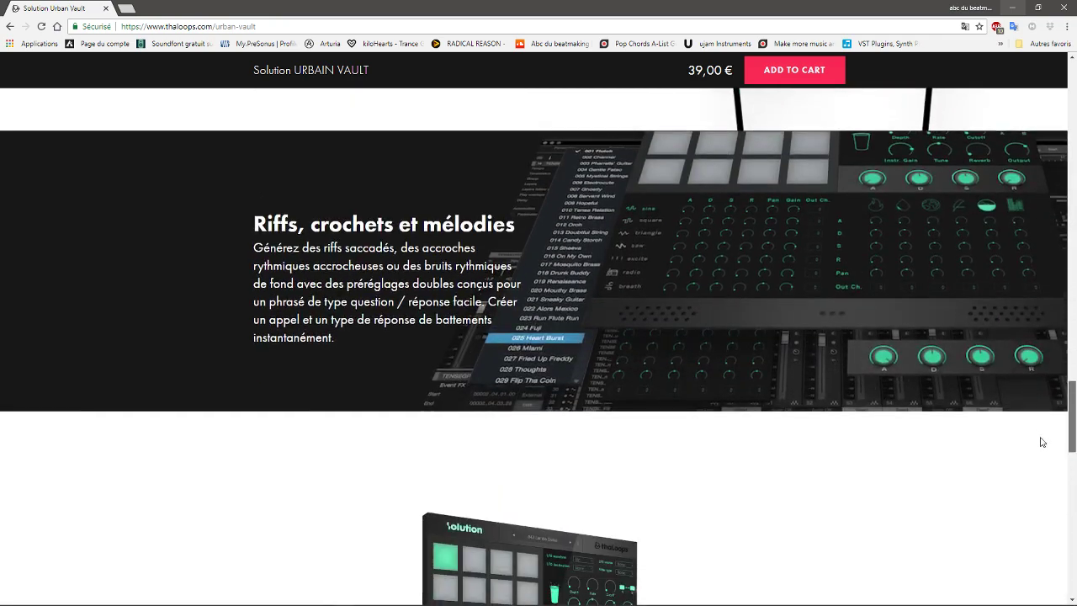
{"action": "scroll", "coordinate": [1034, 449], "scroll_direction": "up", "scroll_amount": 1}
{"action": "scroll", "coordinate": [1038, 471], "scroll_direction": "down", "scroll_amount": 4}
{"action": "scroll", "coordinate": [1040, 487], "scroll_direction": "up", "scroll_amount": 2}
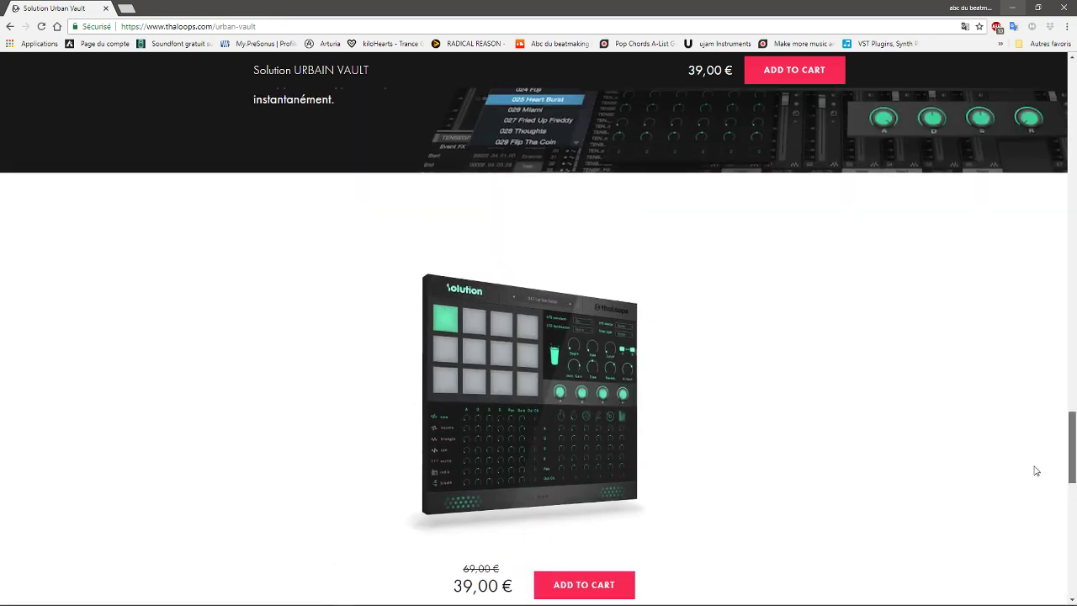
{"action": "scroll", "coordinate": [1041, 488], "scroll_direction": "down", "scroll_amount": 2}
Go back up the product page to the contents list and the free demo download offer.
{"action": "scroll", "coordinate": [1041, 444], "scroll_direction": "up", "scroll_amount": 5}
{"action": "scroll", "coordinate": [1042, 445], "scroll_direction": "up", "scroll_amount": 15}
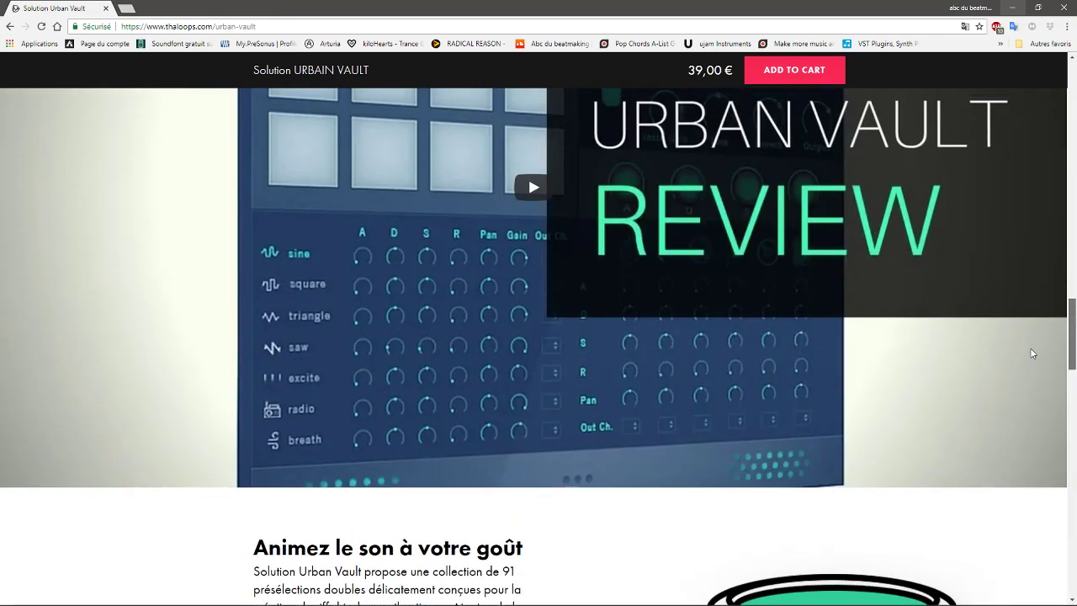
{"action": "scroll", "coordinate": [1016, 266], "scroll_direction": "up", "scroll_amount": 5}
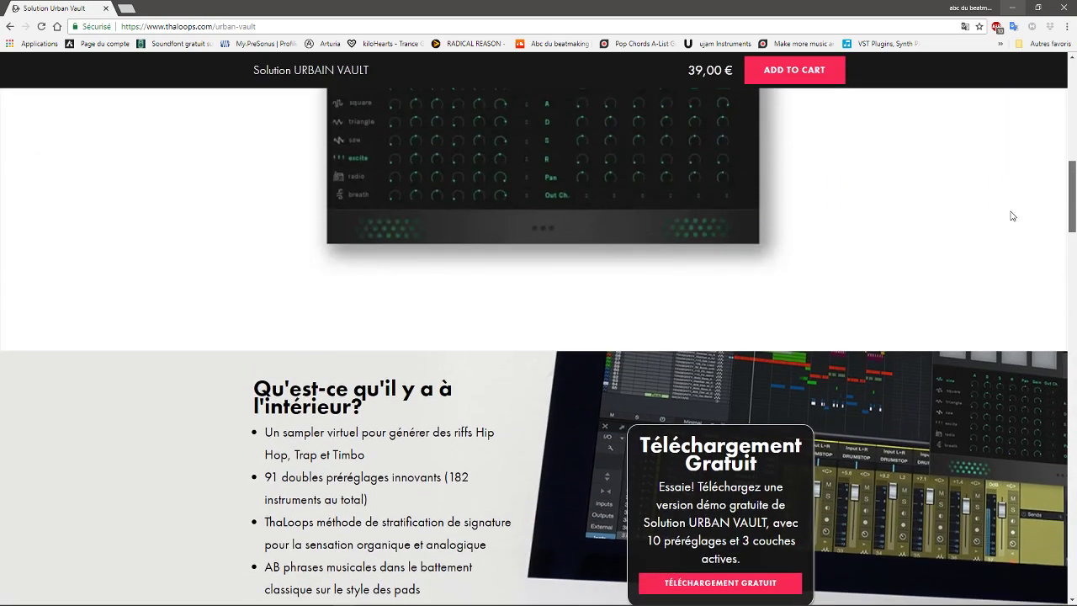